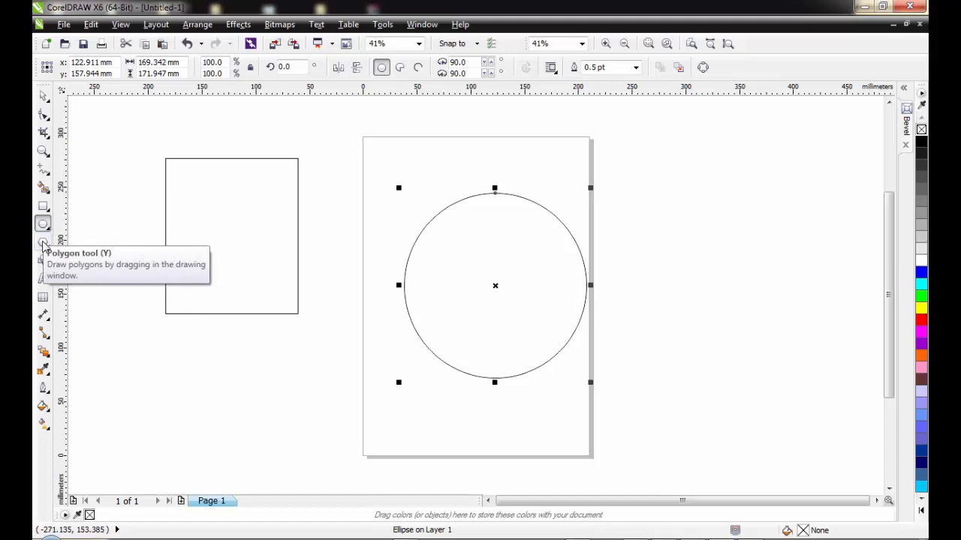
Draw two overlapping hexagons to the right of the page and a third, about 103 by 97 mm, placed below the rectangle.
left_click(42, 244)
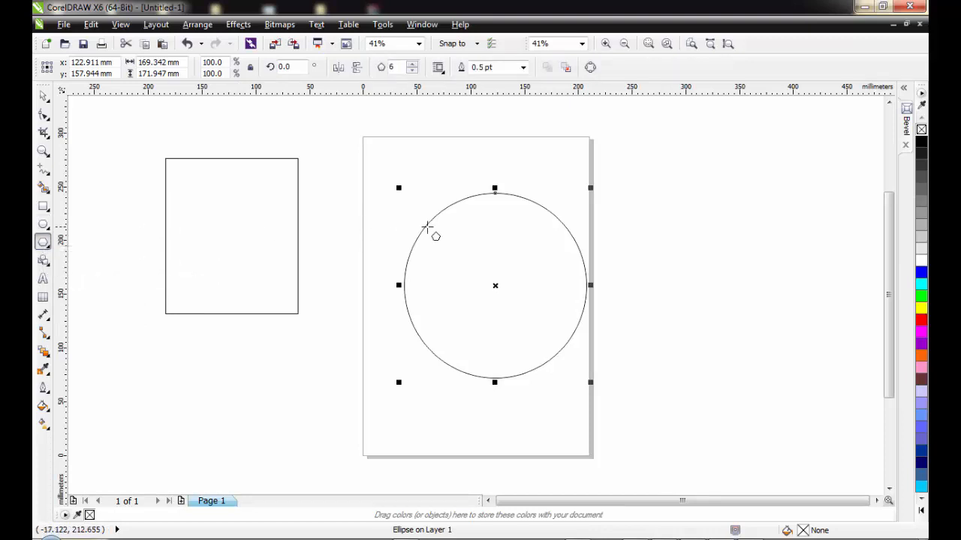
left_click_drag(658, 190, 798, 335)
left_click_drag(622, 220, 739, 346)
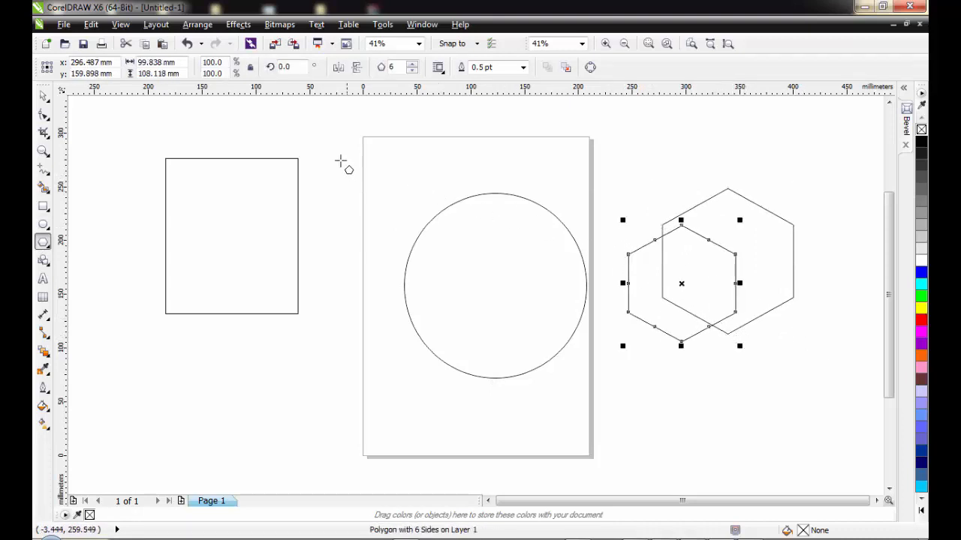
left_click_drag(343, 154, 463, 269)
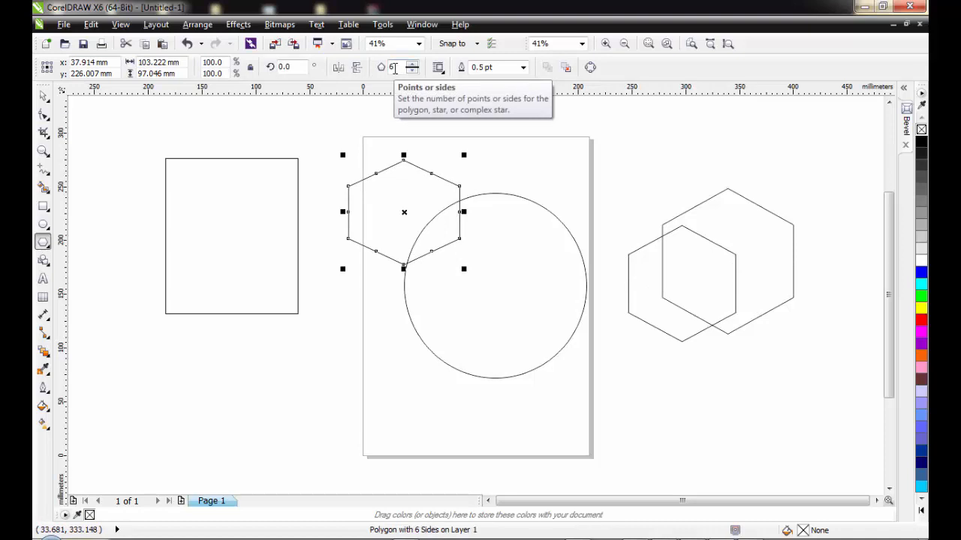
left_click_drag(406, 208, 273, 404)
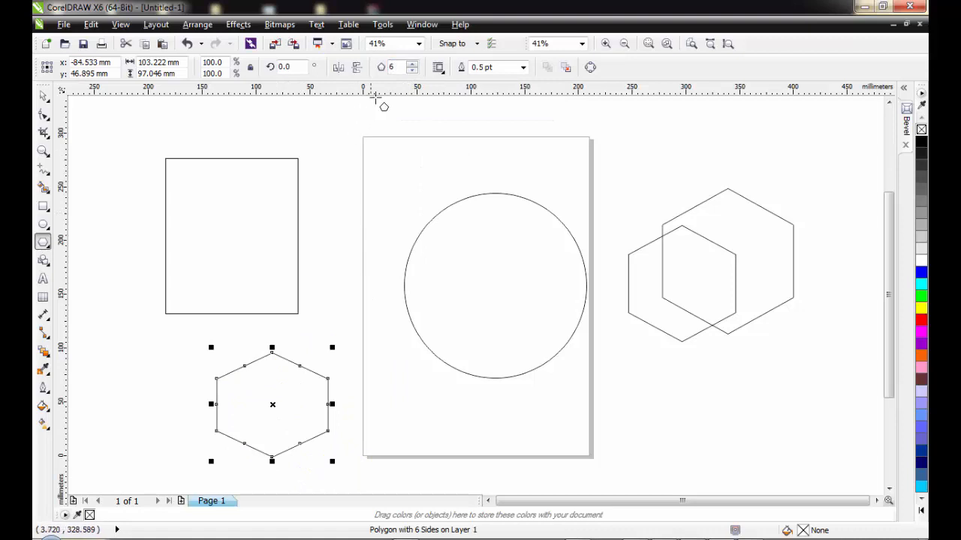
Increase the number of sides of the polygon below the rectangle to 9.
left_click(412, 65)
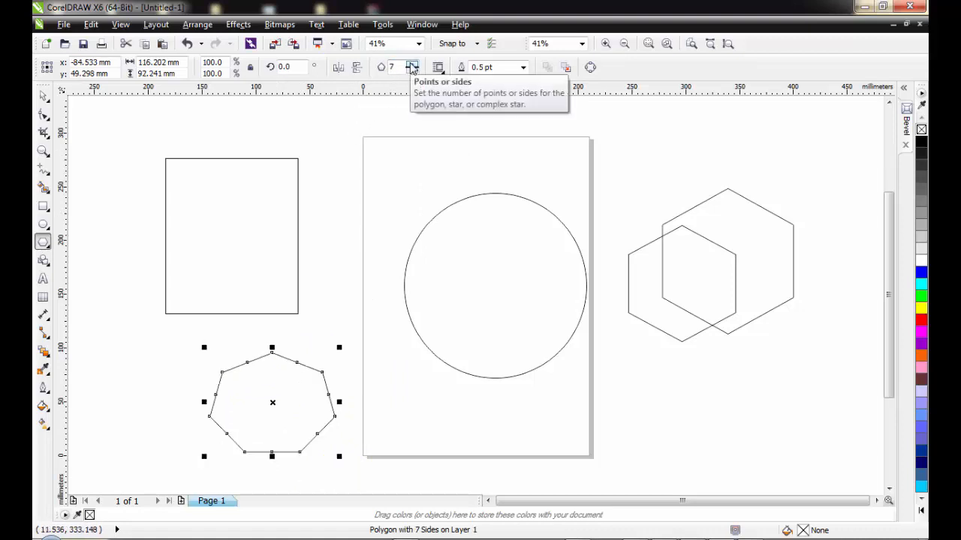
left_click(412, 65)
left_click(412, 65)
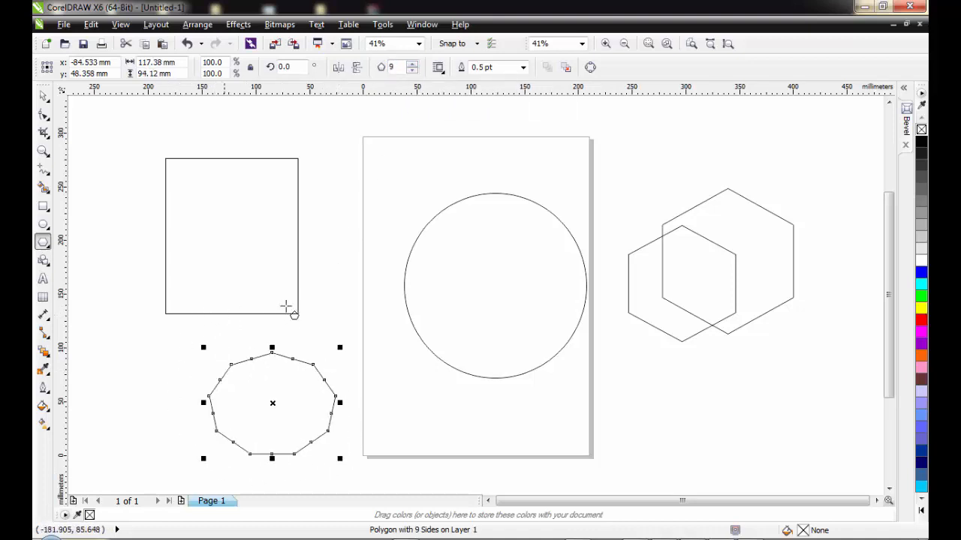
Reduce the polygon below the rectangle to 3 sides and move the triangle above the two overlapping hexagons.
left_click(411, 71)
left_click(411, 71)
left_click(411, 70)
left_click(411, 71)
left_click(411, 70)
left_click(412, 71)
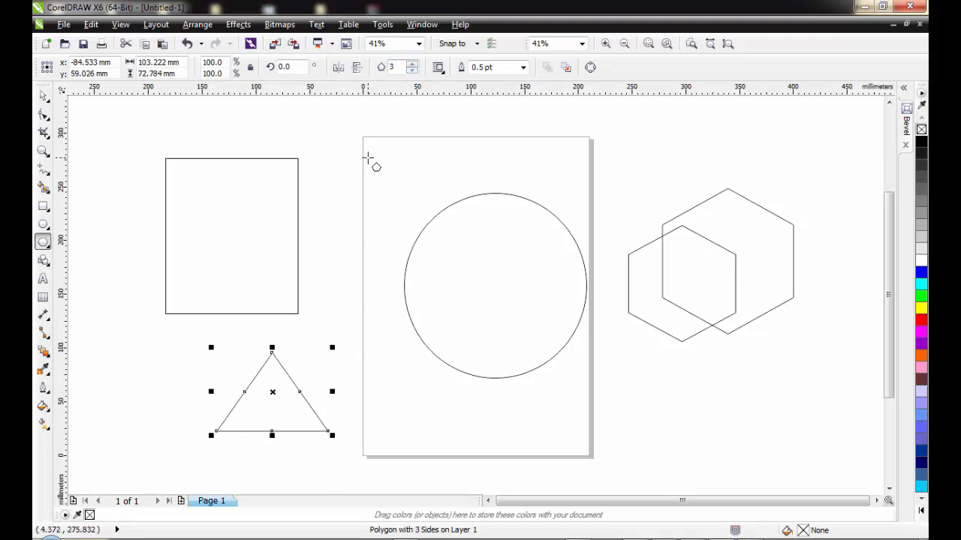
left_click(43, 96)
left_click_drag(279, 385, 656, 160)
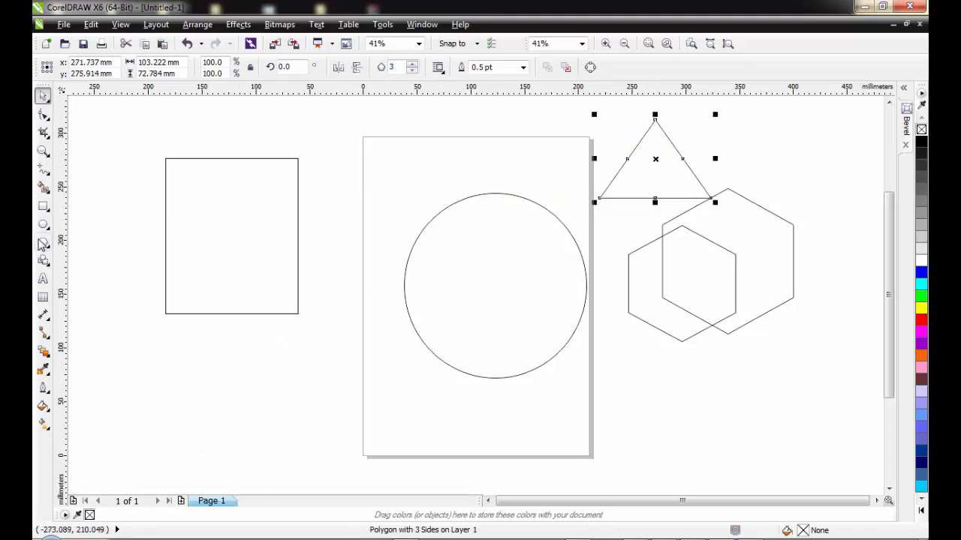
Draw a five-pointed star about 126 by 117 mm with the Star tool and place it below the rectangle.
left_click(44, 242)
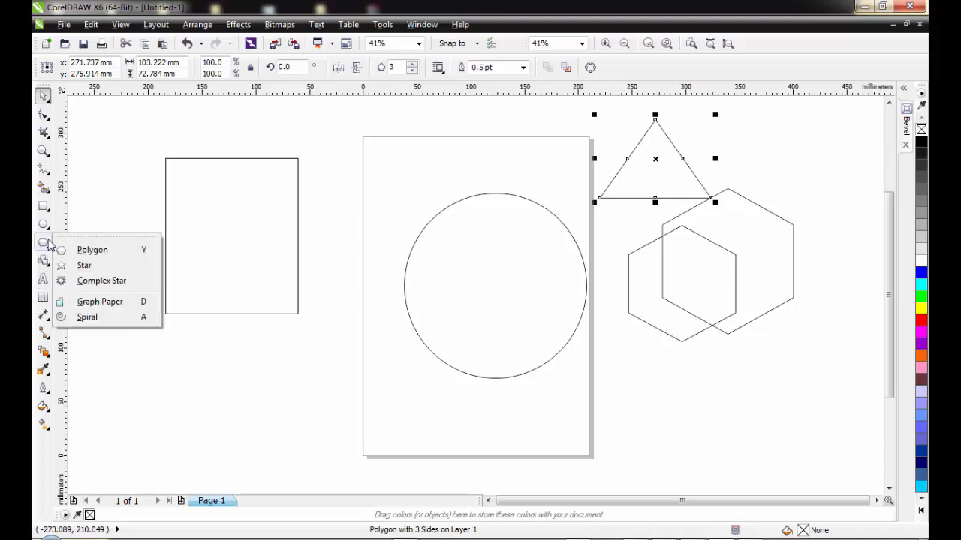
left_click(85, 266)
left_click_drag(362, 177, 497, 306)
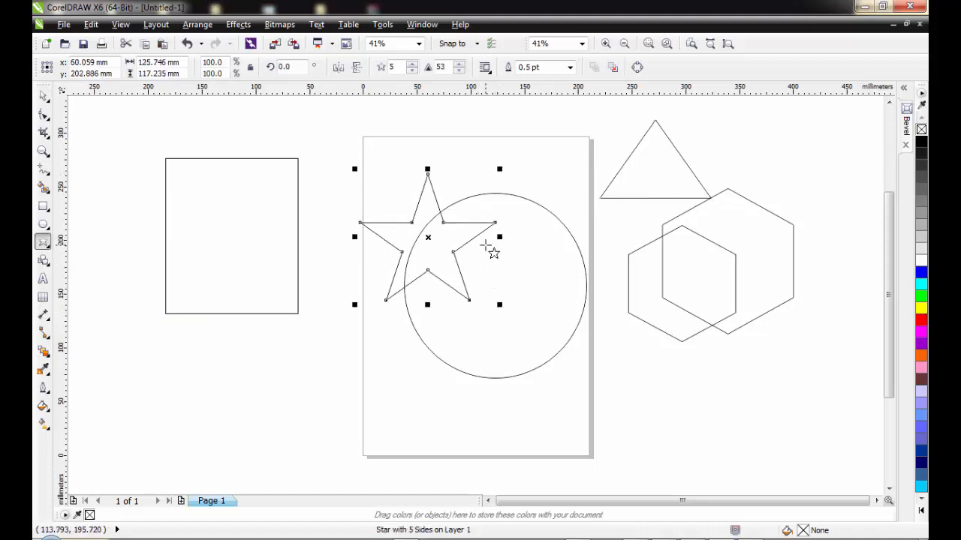
left_click_drag(427, 236, 250, 403)
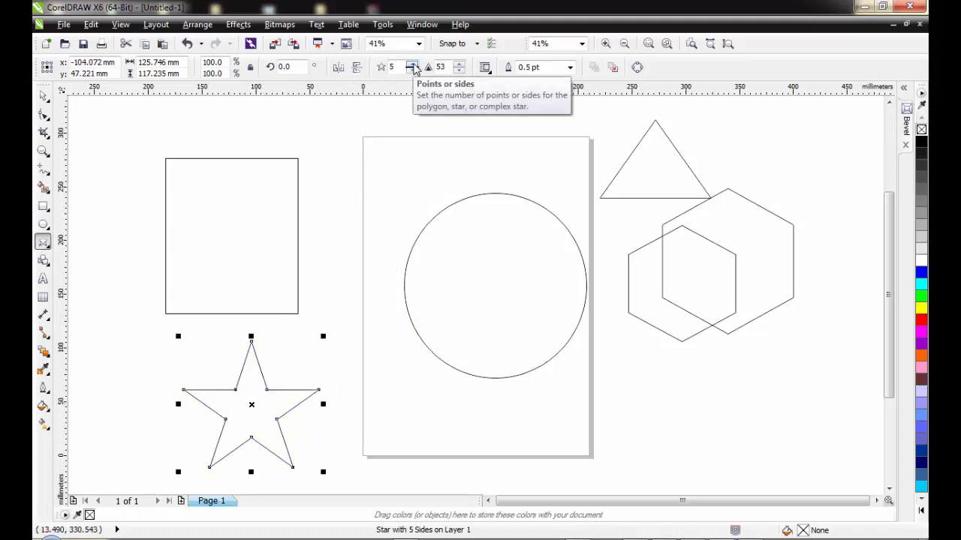
Increase the star to 14 points and move it right of the page, below the overlapping hexagons.
left_click(413, 65)
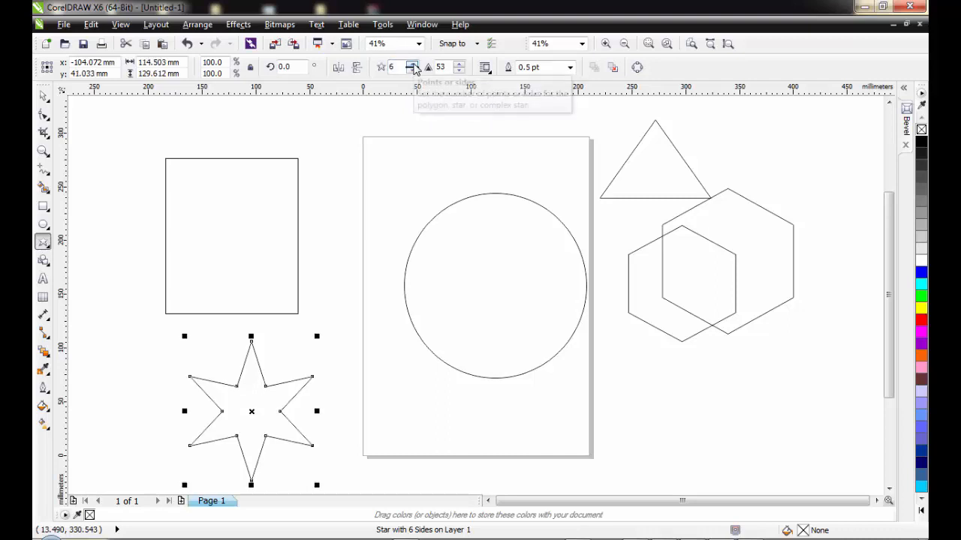
left_click(412, 66)
left_click(413, 66)
left_click(413, 65)
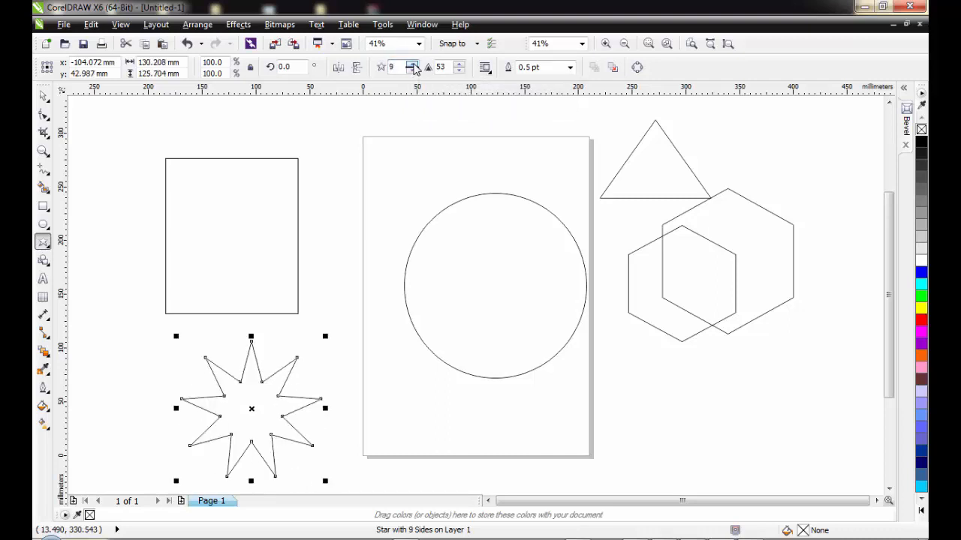
left_click(413, 65)
left_click(412, 65)
left_click(413, 66)
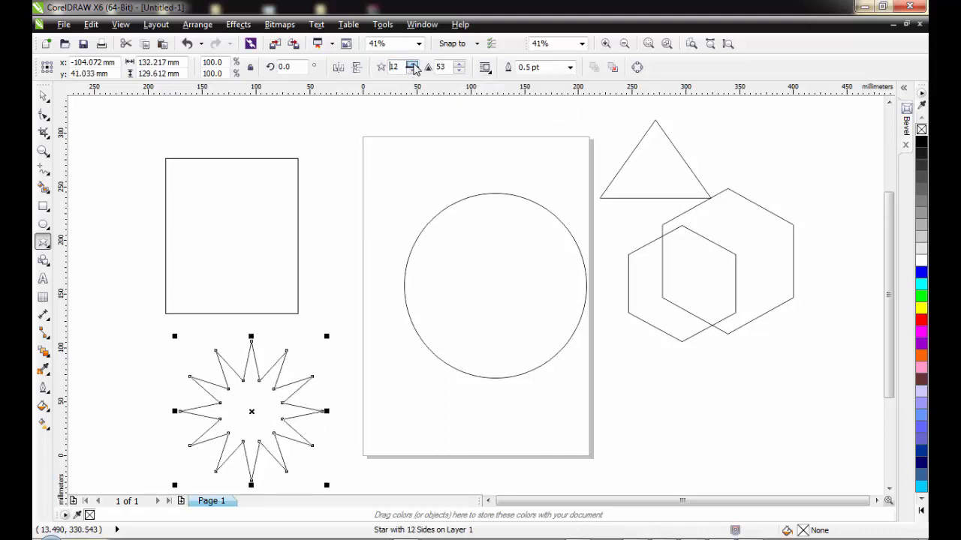
left_click(412, 66)
left_click(413, 65)
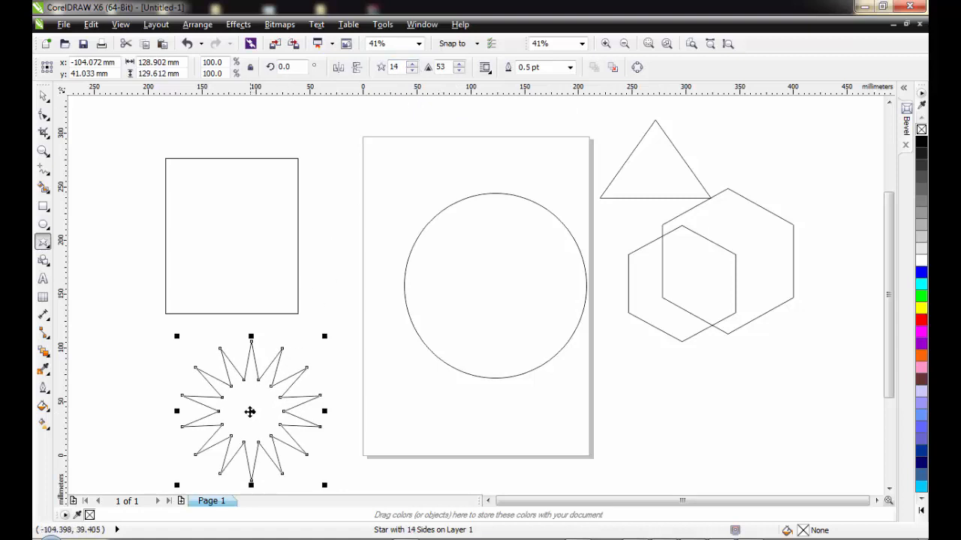
left_click_drag(252, 409, 779, 397)
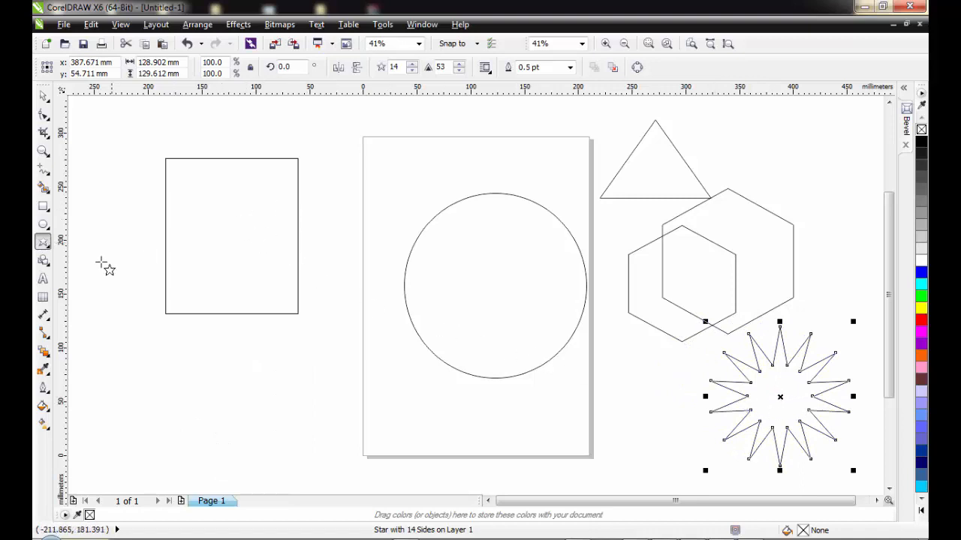
Draw a complex star about 164 by 152 mm overlapping the rectangle's lower corner beside the page.
left_click(45, 245)
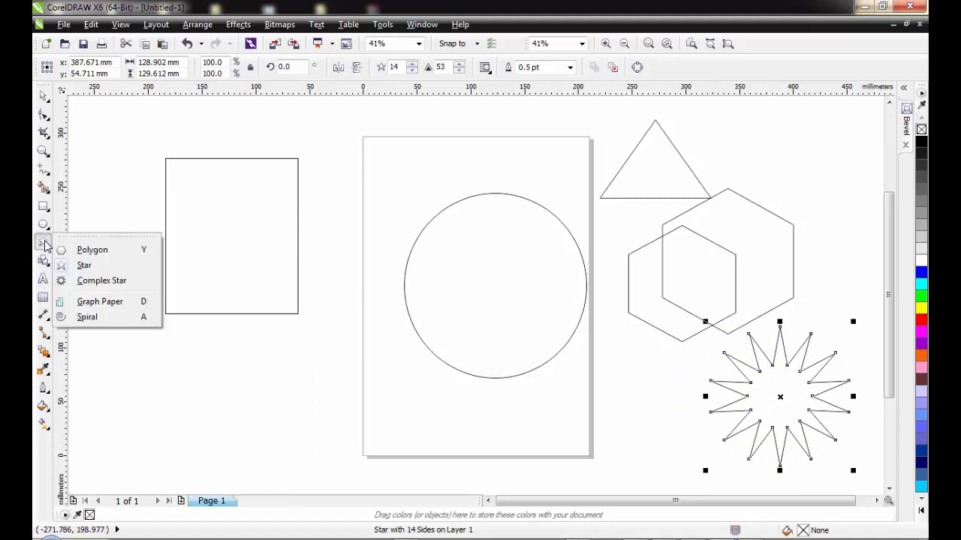
left_click(100, 287)
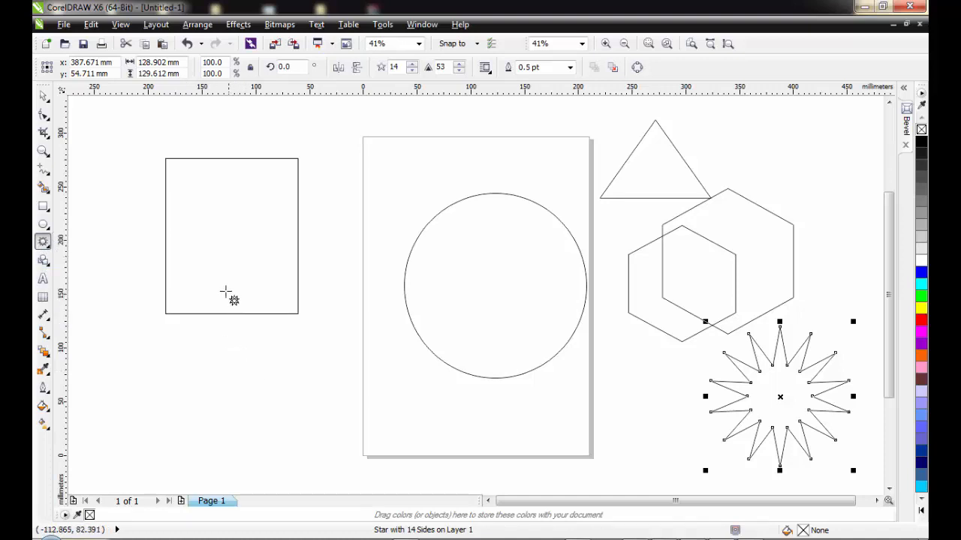
left_click_drag(216, 255, 394, 417)
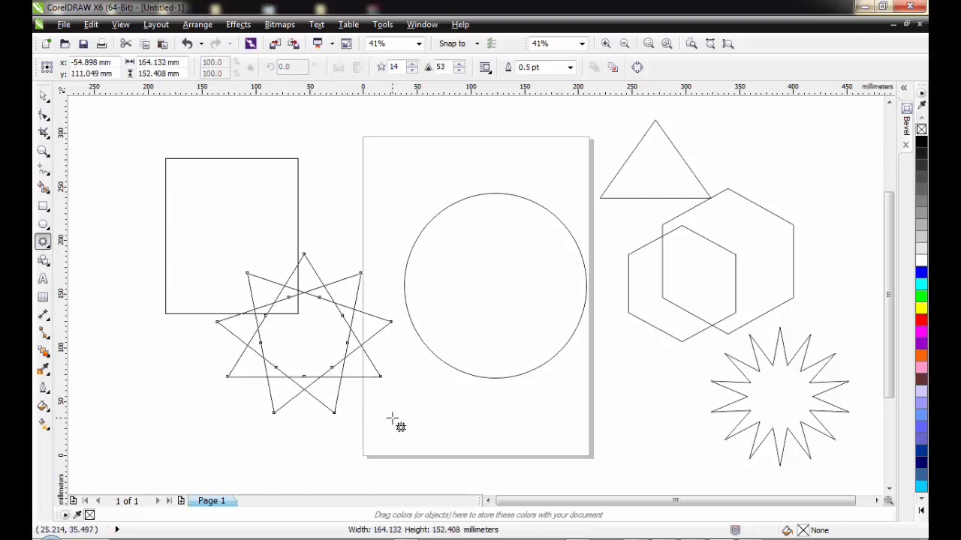
Increase the complex star's number of points to 14.
left_click(413, 63)
left_click(413, 63)
left_click(413, 64)
left_click(413, 64)
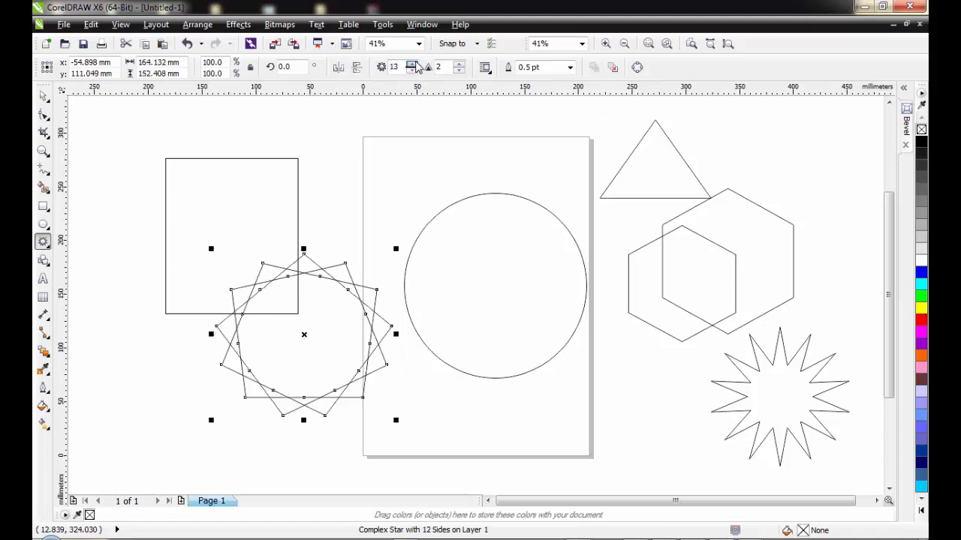
left_click(413, 64)
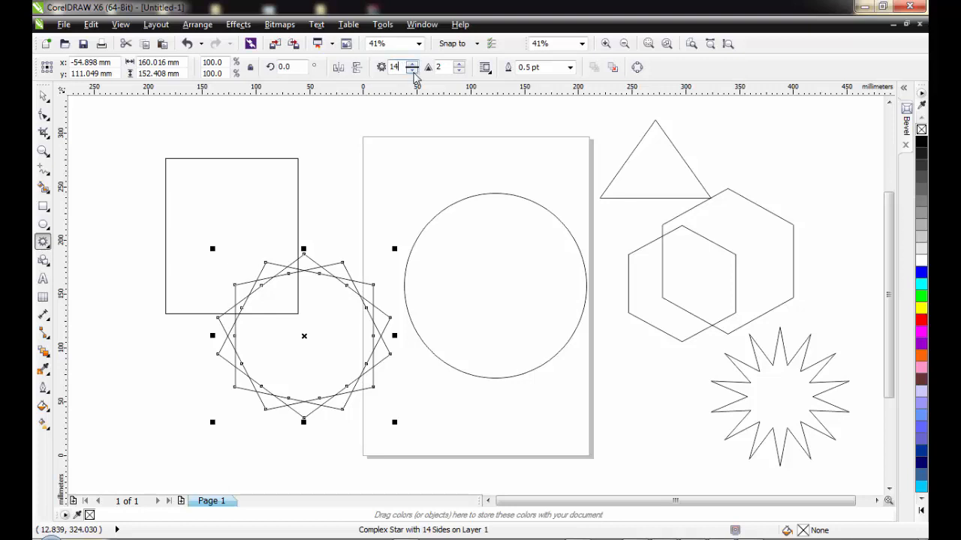
Reduce the complex star to 6 points and move it beside the 14-point star, below the hexagons.
left_click(412, 71)
left_click(412, 71)
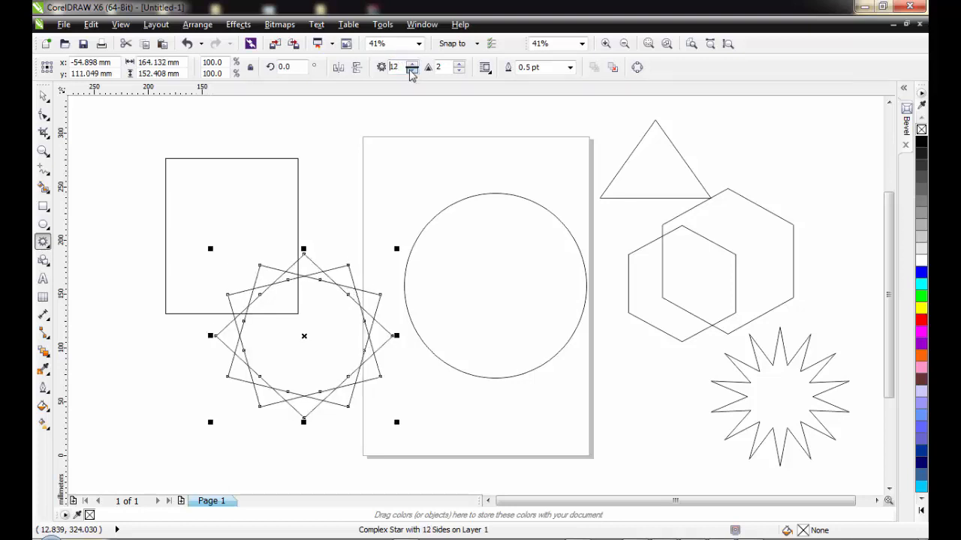
left_click(412, 70)
left_click(412, 71)
left_click(412, 70)
left_click(412, 71)
left_click(412, 70)
left_click(412, 71)
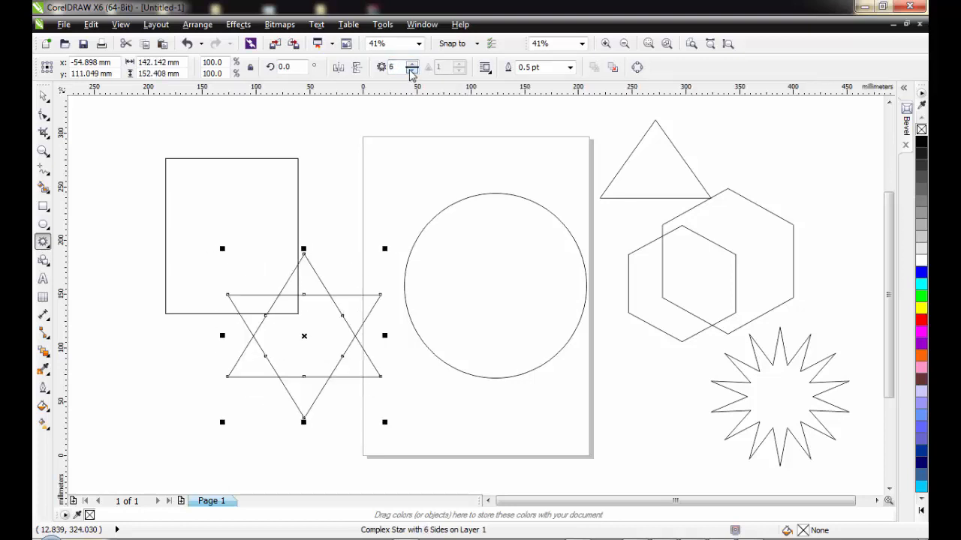
left_click(412, 71)
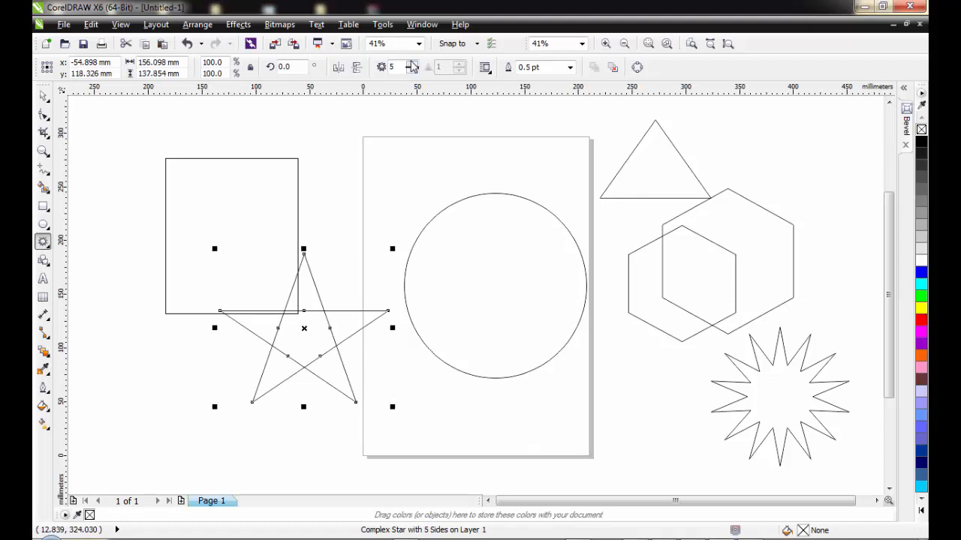
left_click(412, 65)
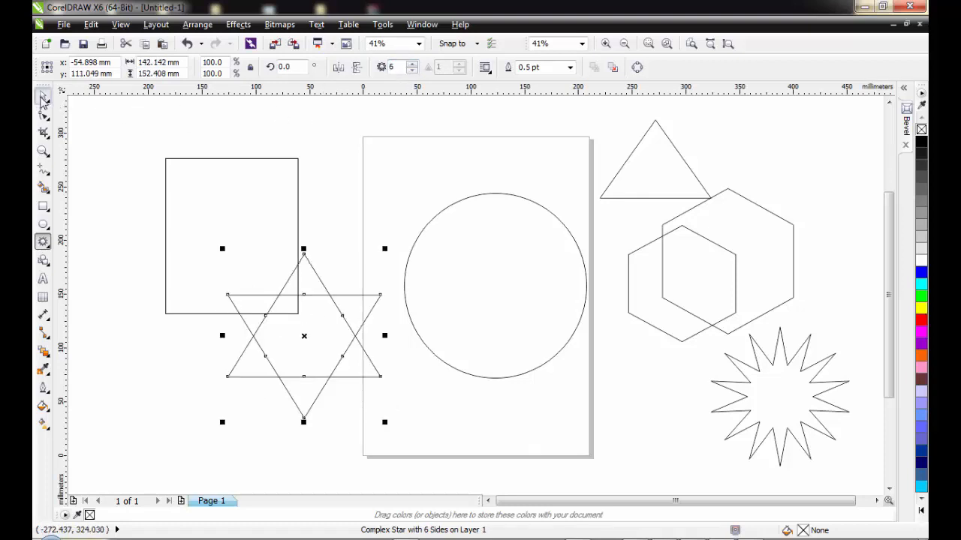
left_click(42, 96)
left_click_drag(305, 337, 641, 389)
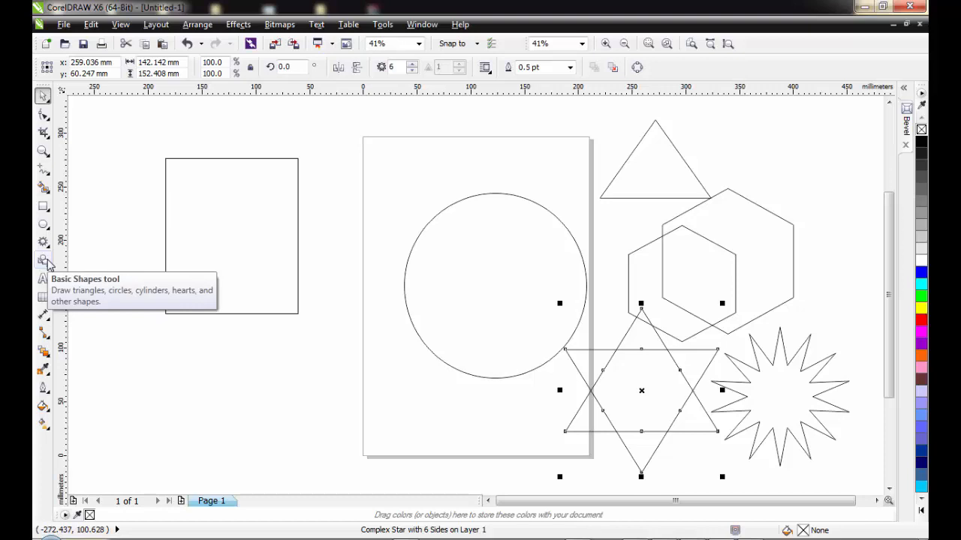
Draw two parallelograms with the Basic Shapes tool: about 93 by 92 mm beside the circle and about 118 by 87 mm below the rectangle.
left_click(44, 260)
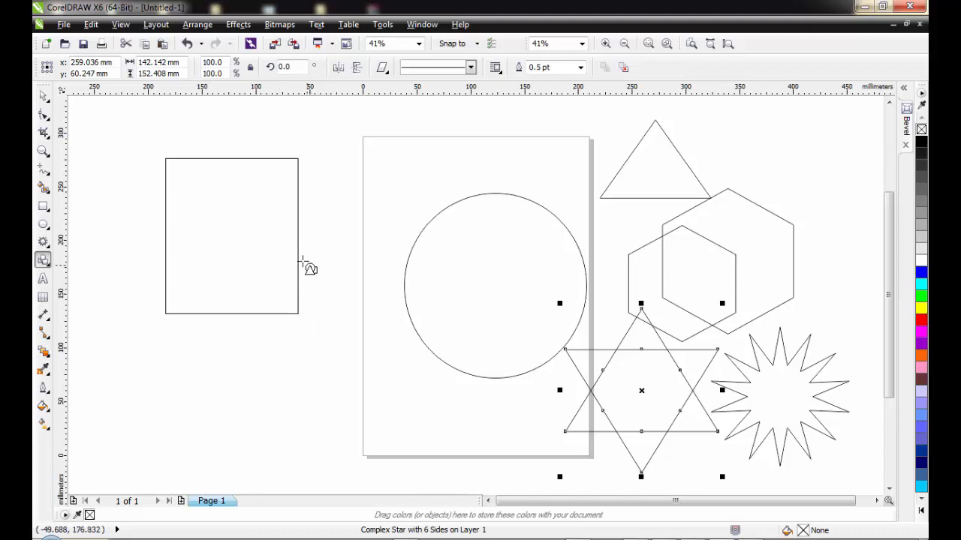
left_click_drag(322, 218, 417, 316)
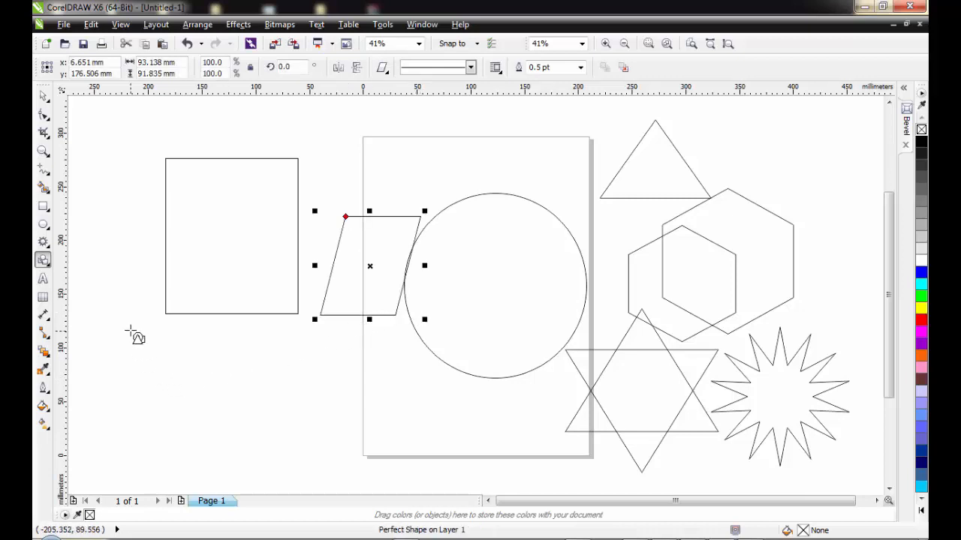
left_click_drag(131, 331, 257, 425)
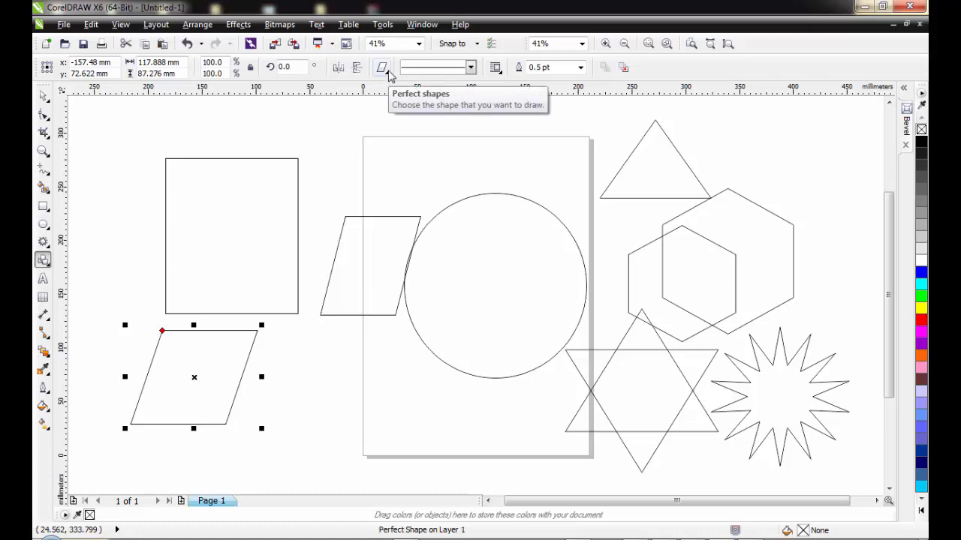
Draw a cross from the perfect shapes, about 75 by 71 mm, above the parallelogram beside the circle.
left_click(383, 69)
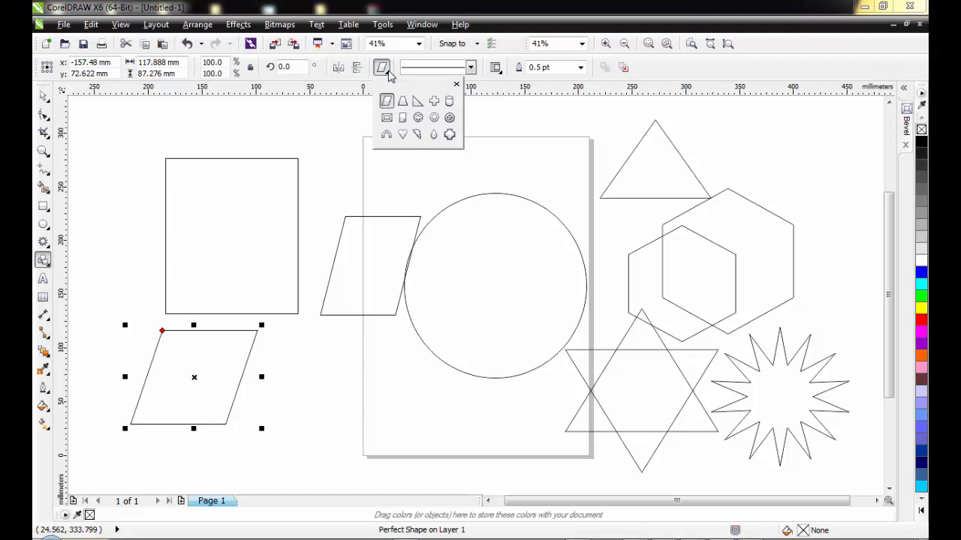
left_click(435, 101)
left_click_drag(324, 134, 409, 214)
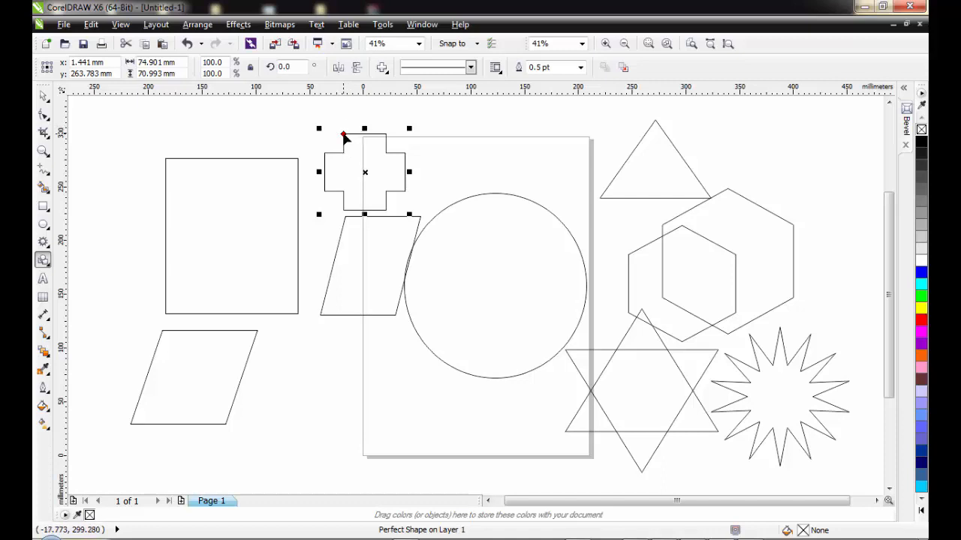
Thin the cross's arms with its shape handle and move it beside the lower parallelogram.
left_click_drag(344, 137, 356, 155)
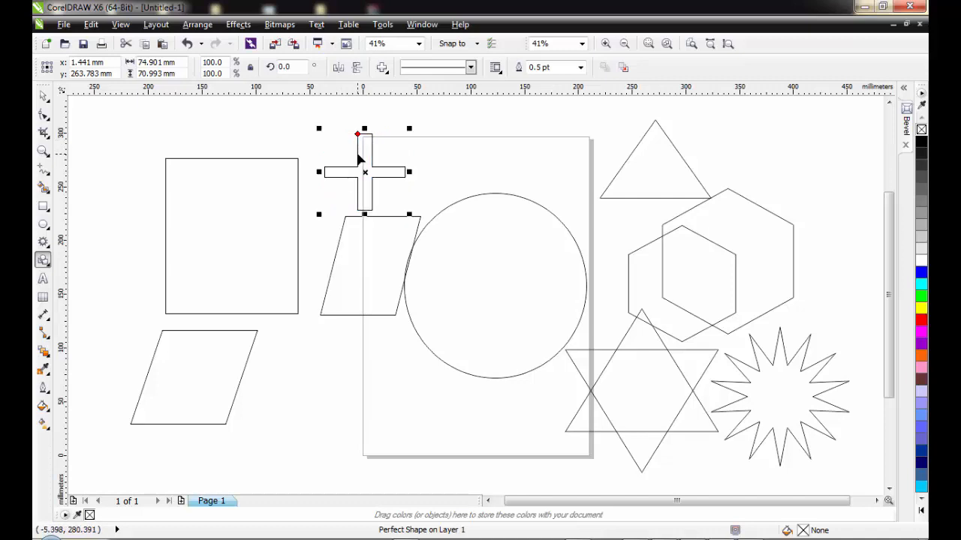
left_click(43, 95)
left_click_drag(369, 172, 303, 365)
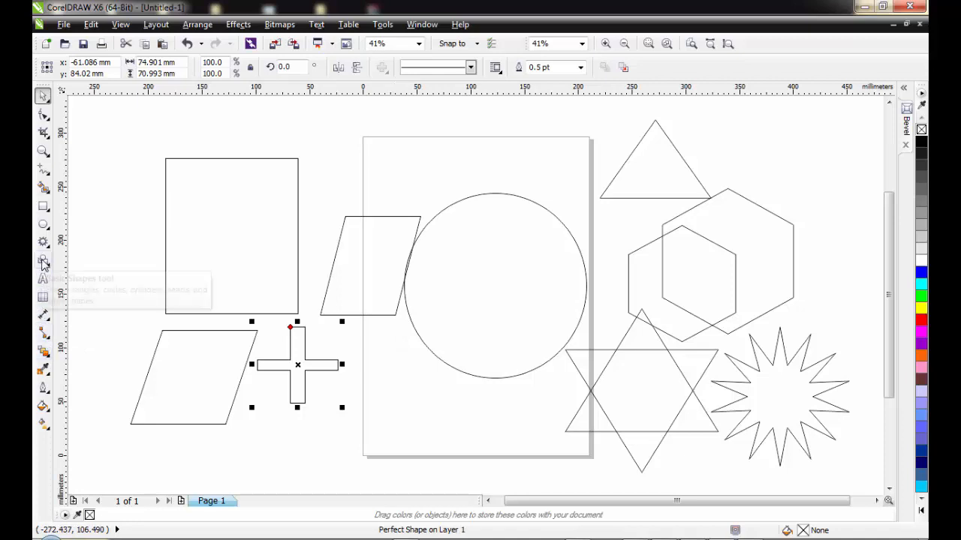
Draw a donut ring with the Basic Shapes tool, about 111 by 105 mm, above the parallelogram beside the circle.
left_click(44, 262)
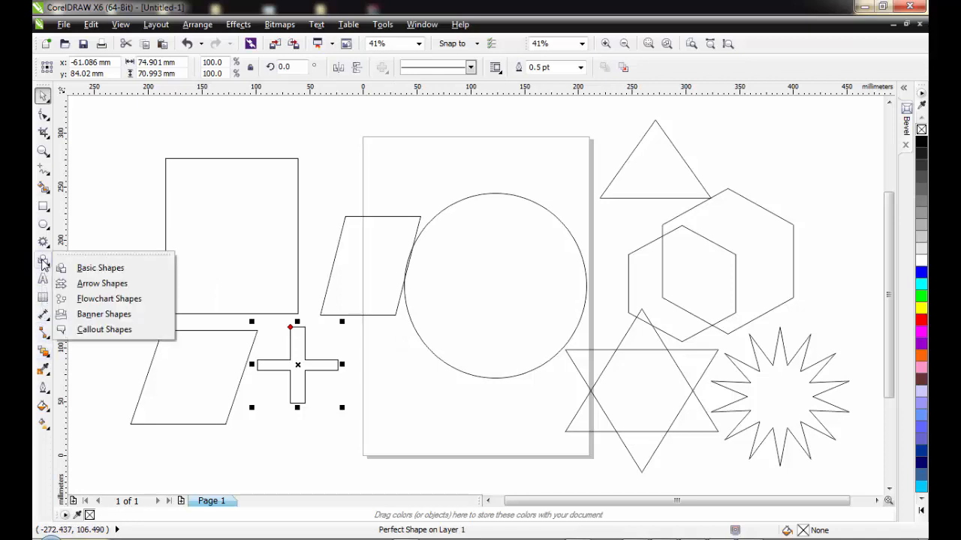
left_click(43, 261)
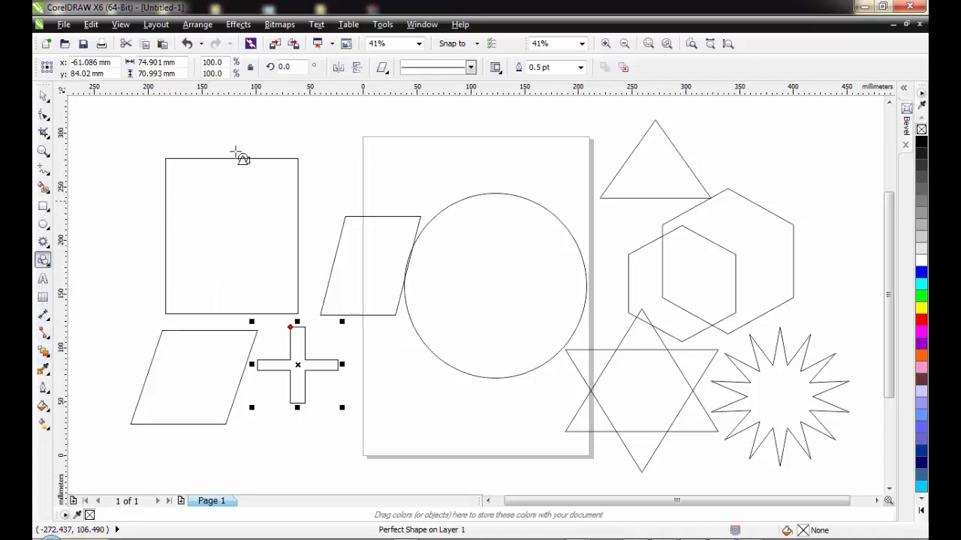
left_click(387, 73)
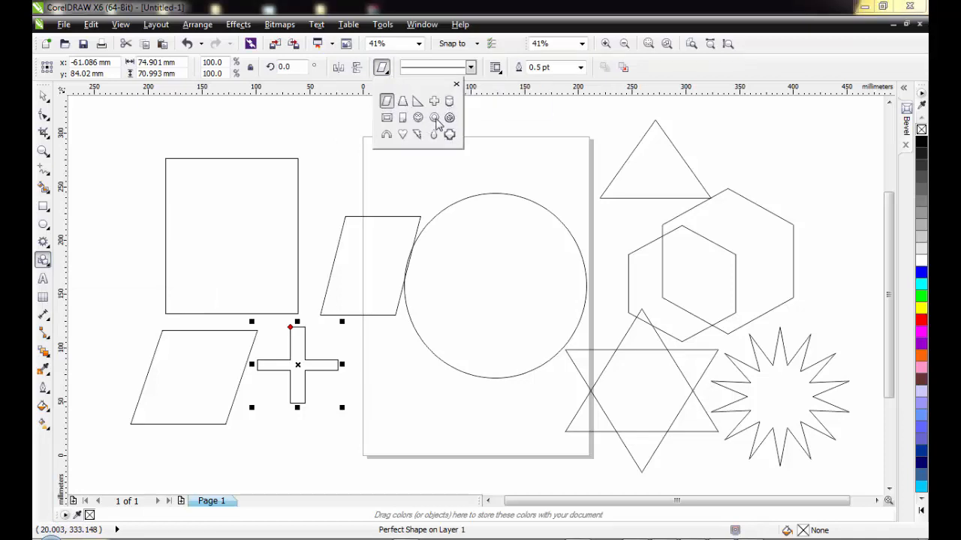
left_click(435, 118)
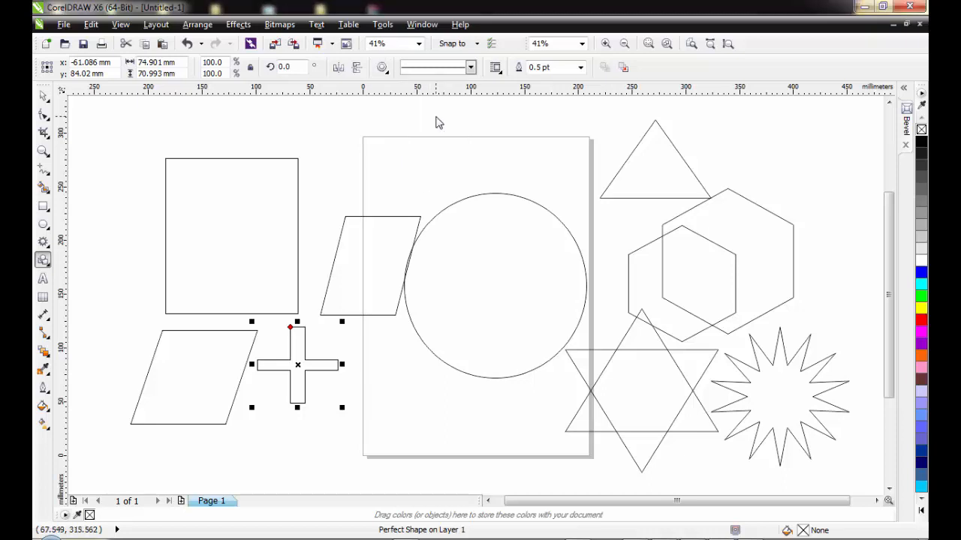
left_click_drag(336, 144, 444, 250)
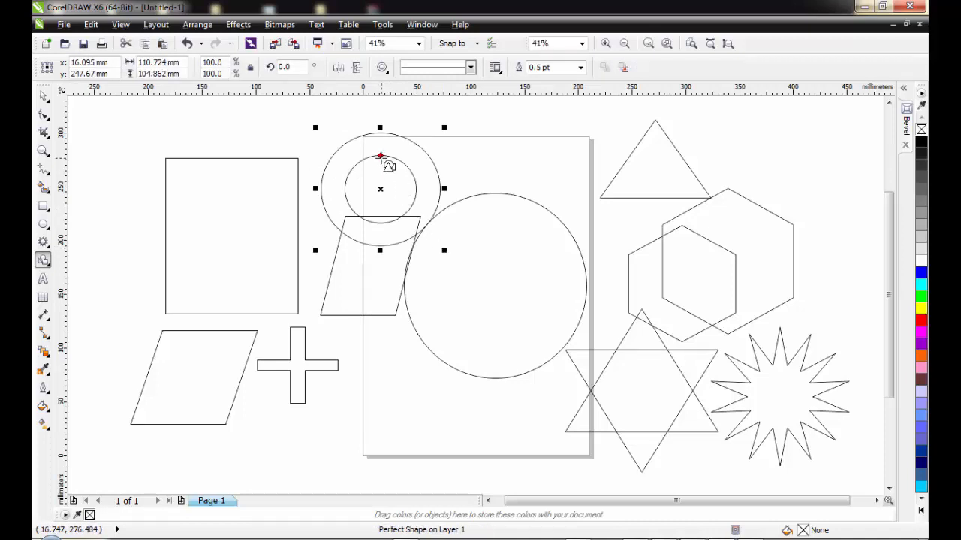
Thin the ring by widening its hole with the shape handle, and move it onto the lower part of the page.
mouse_move(382, 158)
left_mouse_down()
mouse_move(378, 145)
mouse_move(383, 151)
left_mouse_up()
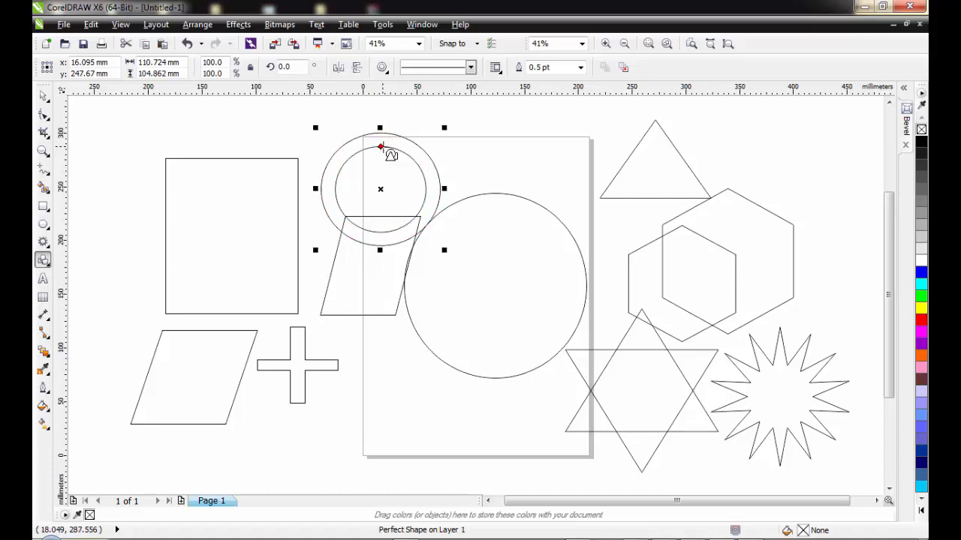
left_click(43, 96)
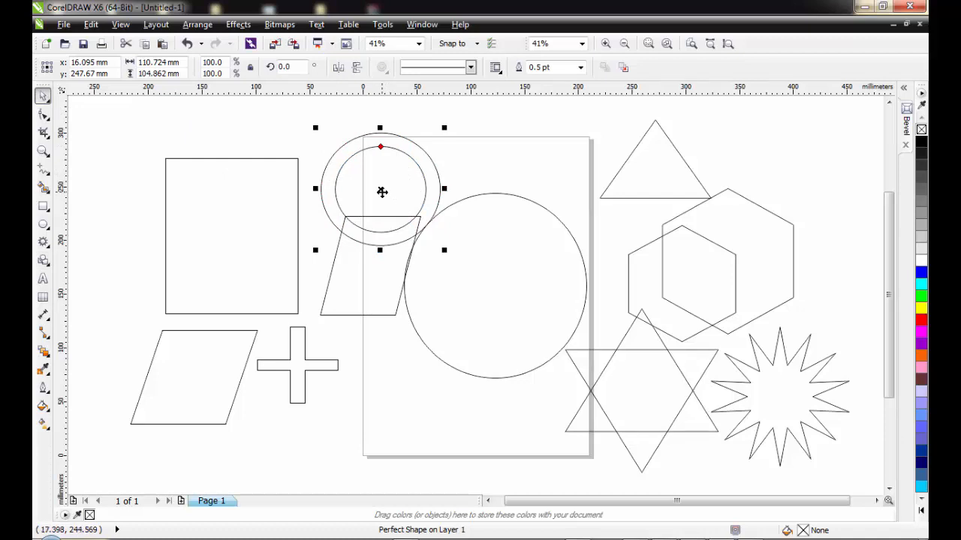
left_click_drag(382, 192, 460, 383)
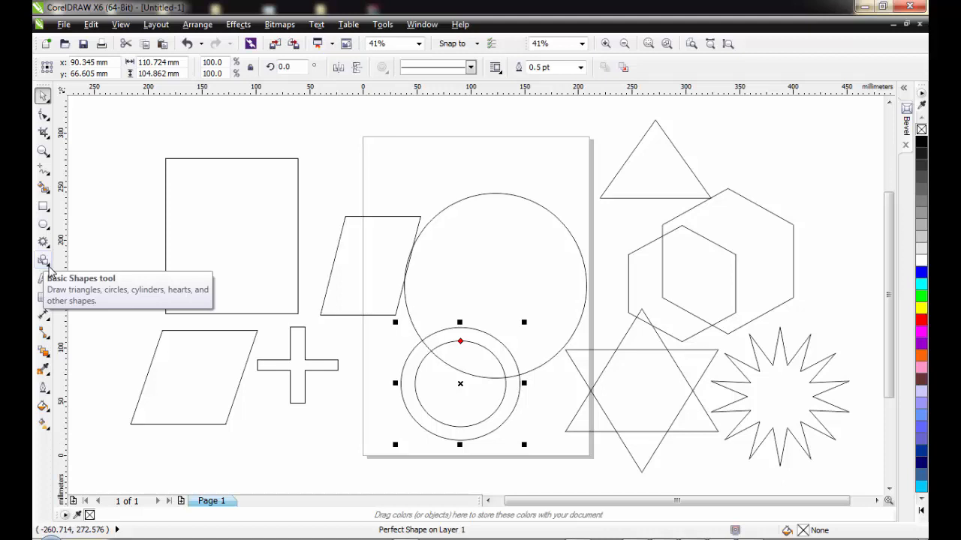
Draw a cylinder with the Flowchart Shapes tool, about 43 by 127 mm, overlapping the upper part of the large circle.
left_click(48, 268)
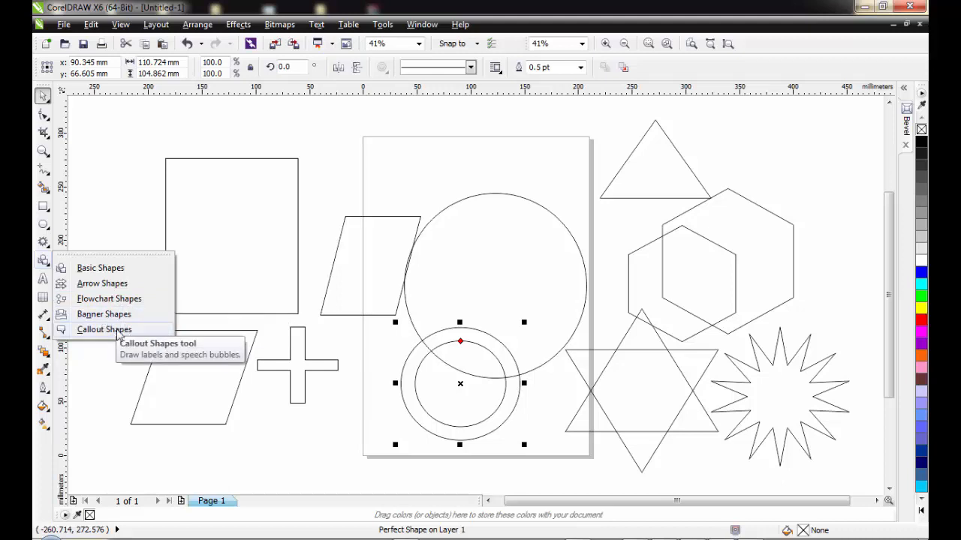
left_click(102, 284)
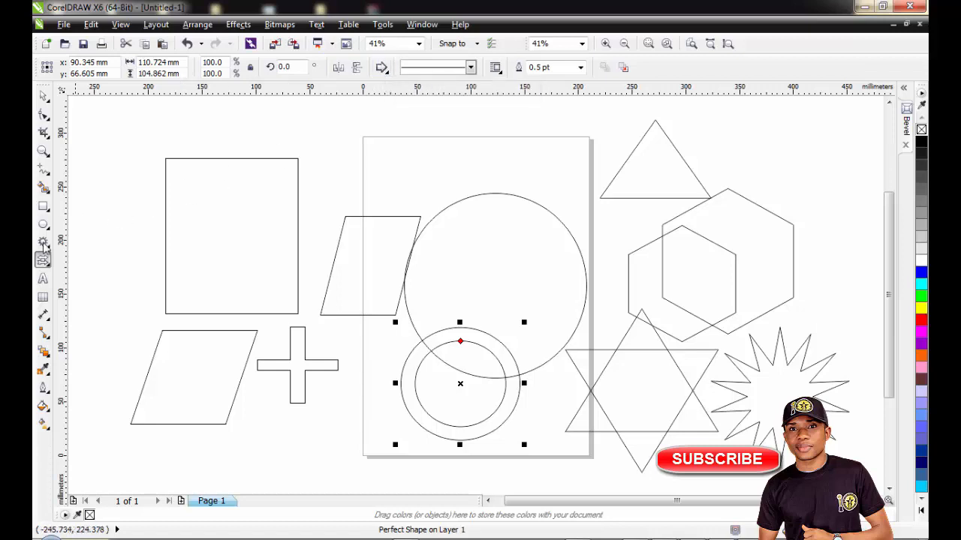
left_click(43, 261)
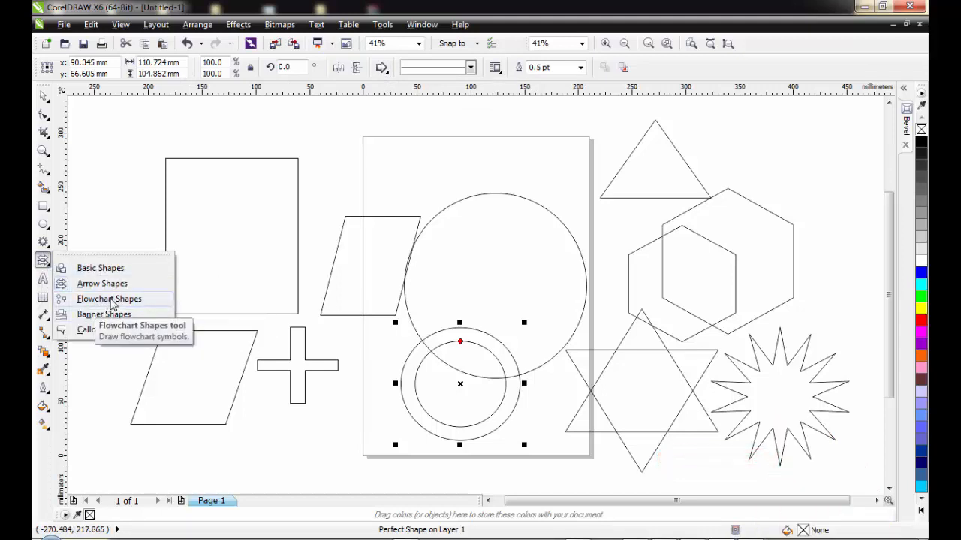
left_click(111, 300)
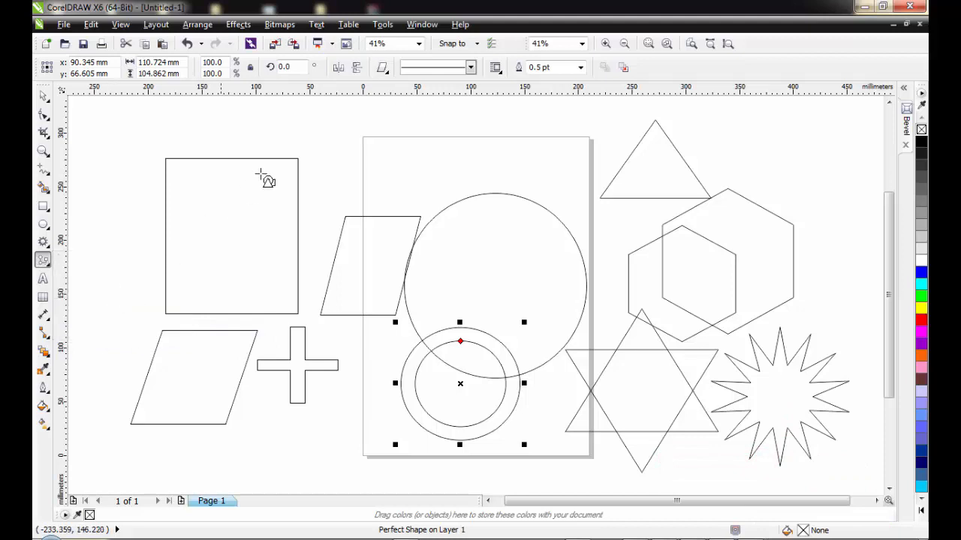
left_click(383, 69)
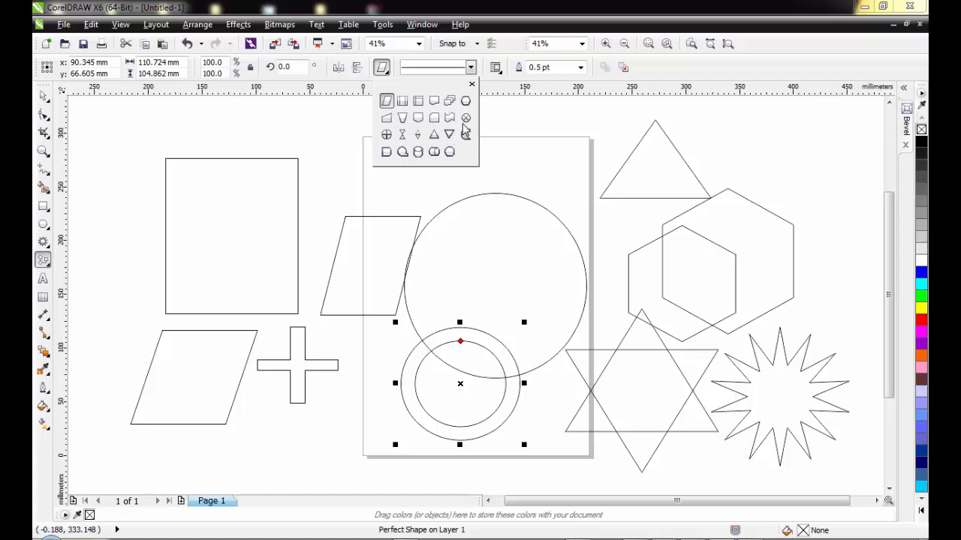
left_click(418, 151)
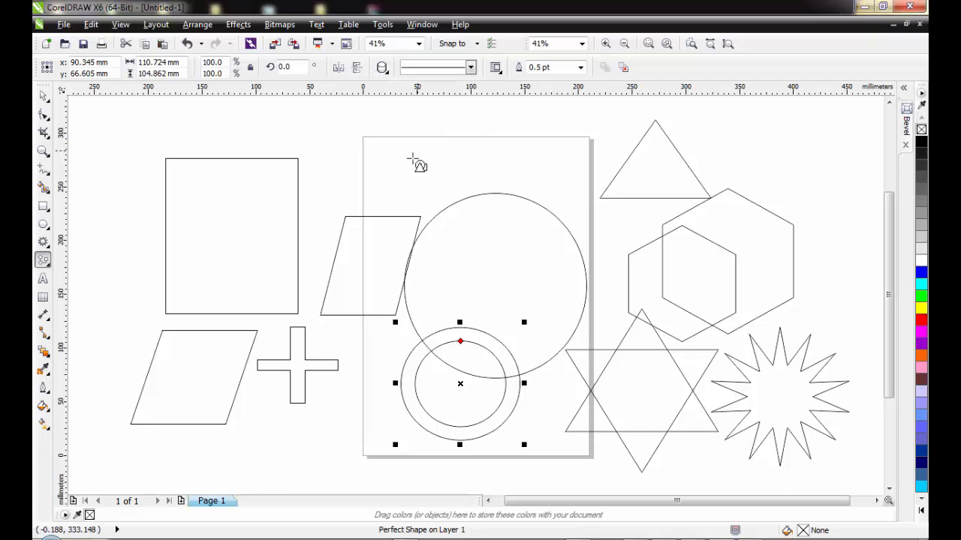
left_click_drag(442, 145, 492, 278)
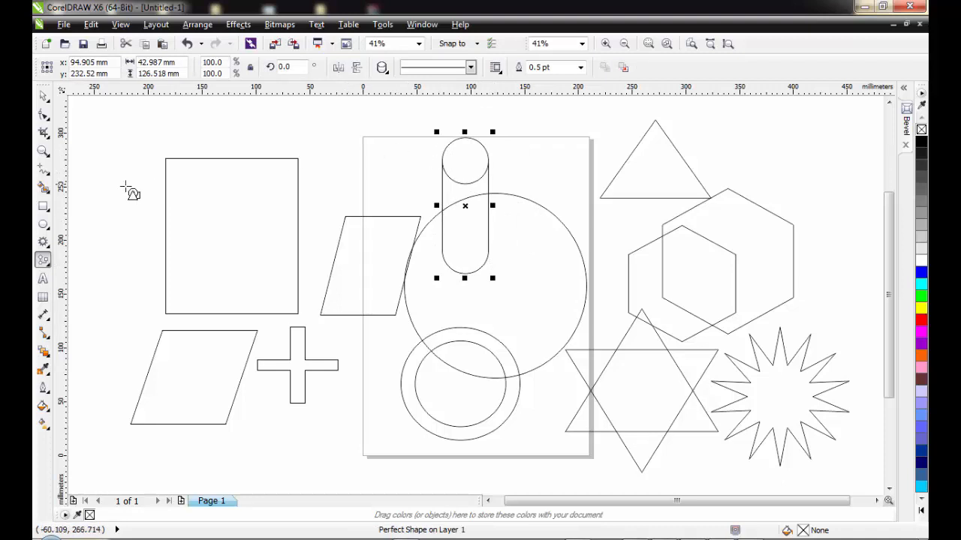
Draw a four-way arrow with the Arrow Shapes tool, about 91 by 94 mm, above the parallelogram beside the circle.
left_click(42, 261)
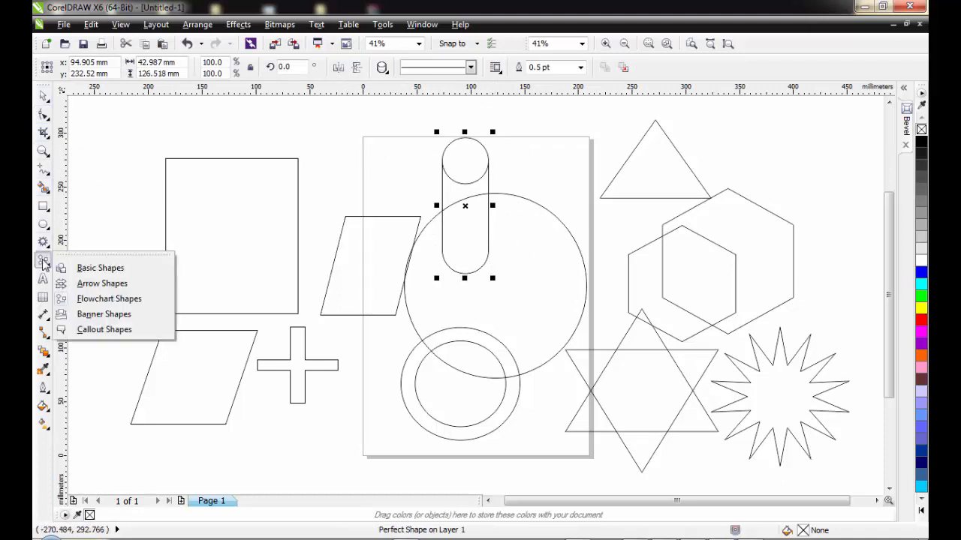
left_click(42, 242)
left_click(51, 259)
left_click(109, 285)
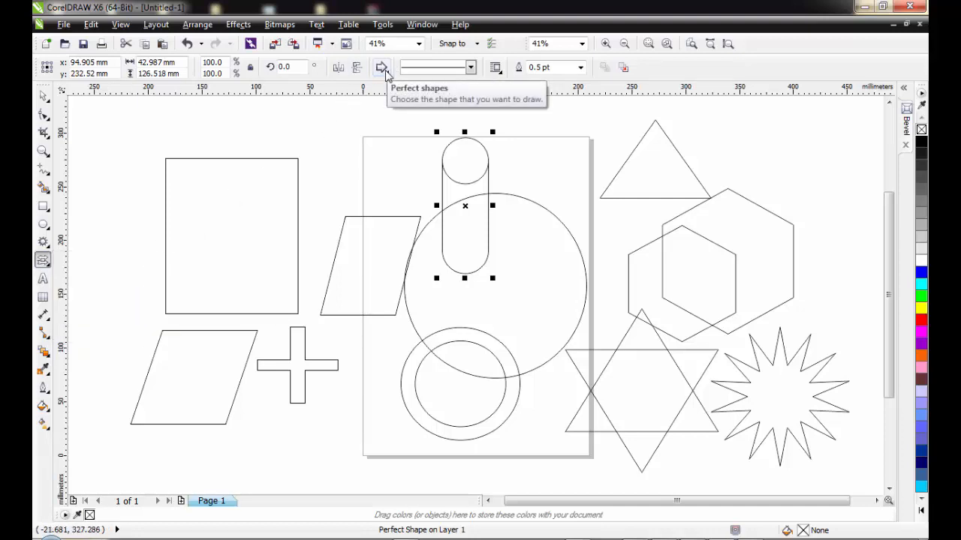
left_click(382, 68)
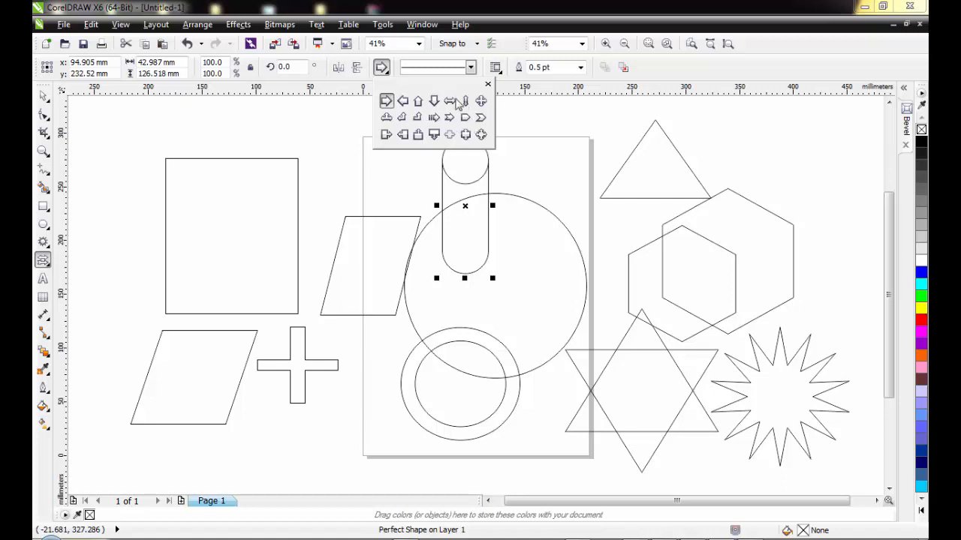
left_click(481, 136)
left_click_drag(317, 132, 421, 237)
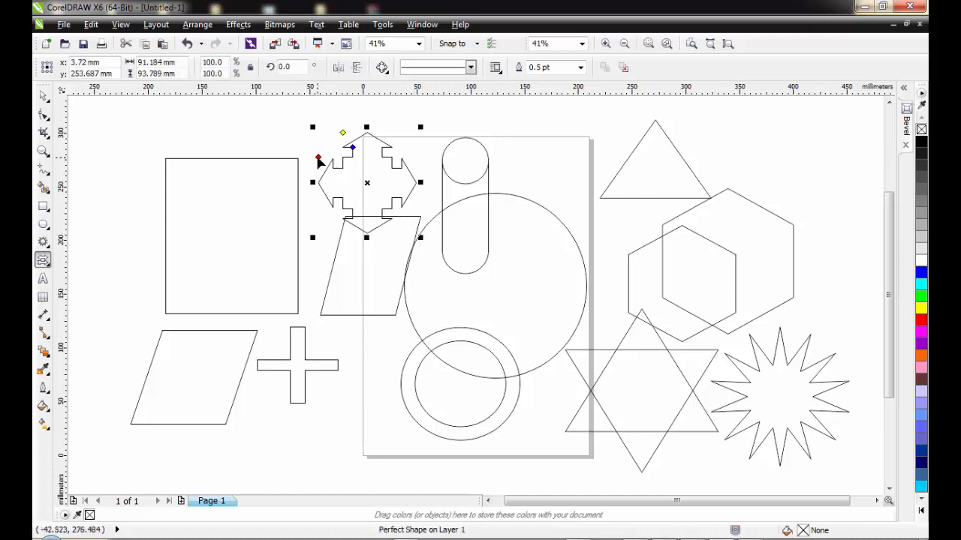
Narrow the four-way arrow's heads and shrink its central block with the shape handles, and move it clear above the parallelogram.
left_click_drag(319, 159, 321, 162)
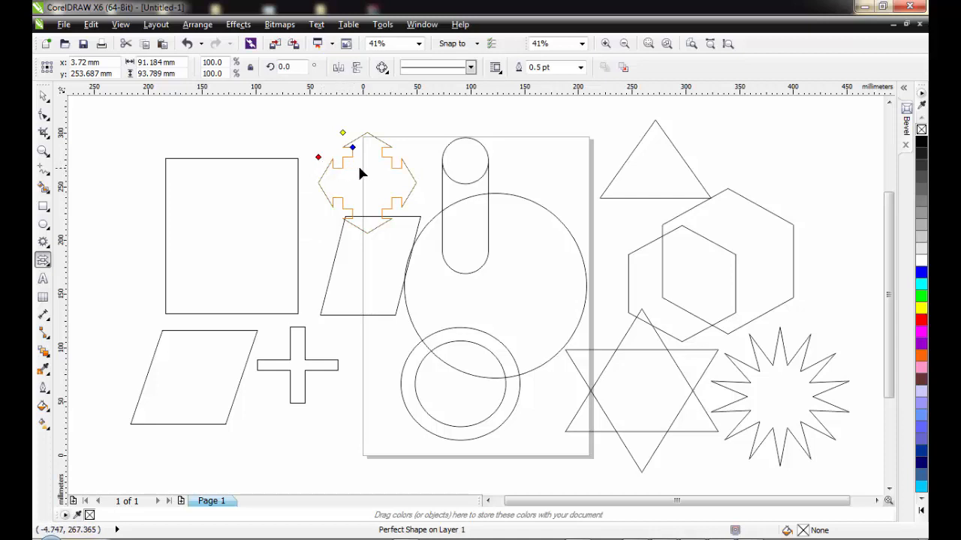
left_click_drag(371, 170, 344, 195)
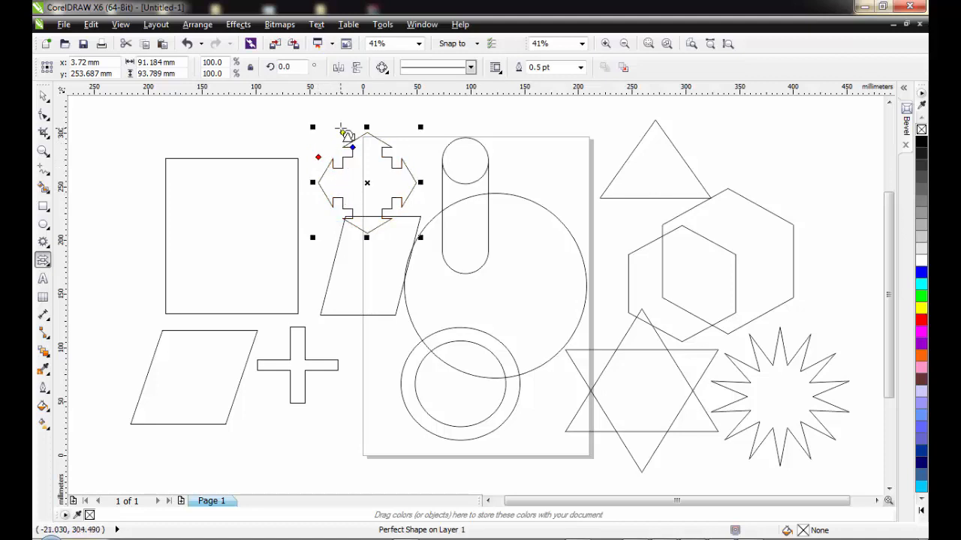
left_click_drag(342, 134, 382, 155)
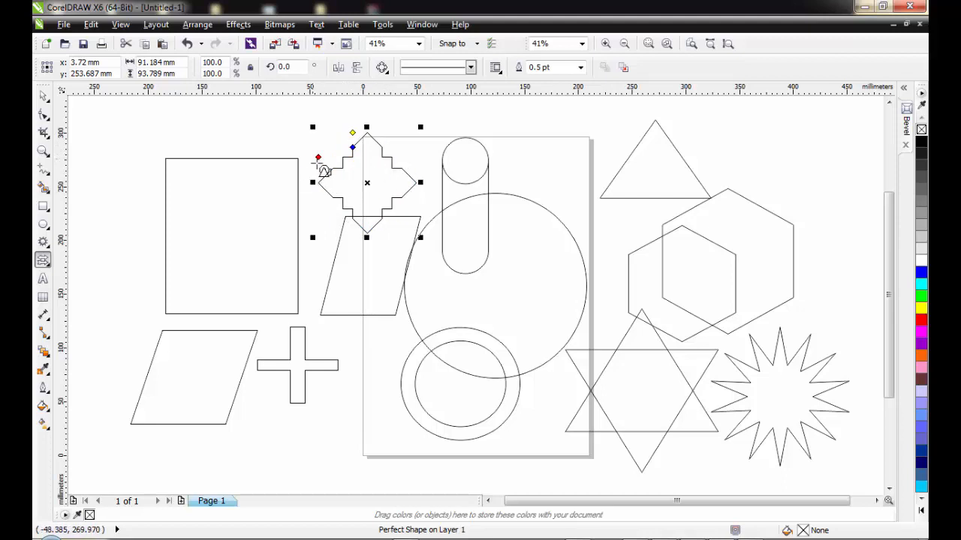
left_click_drag(319, 160, 356, 170)
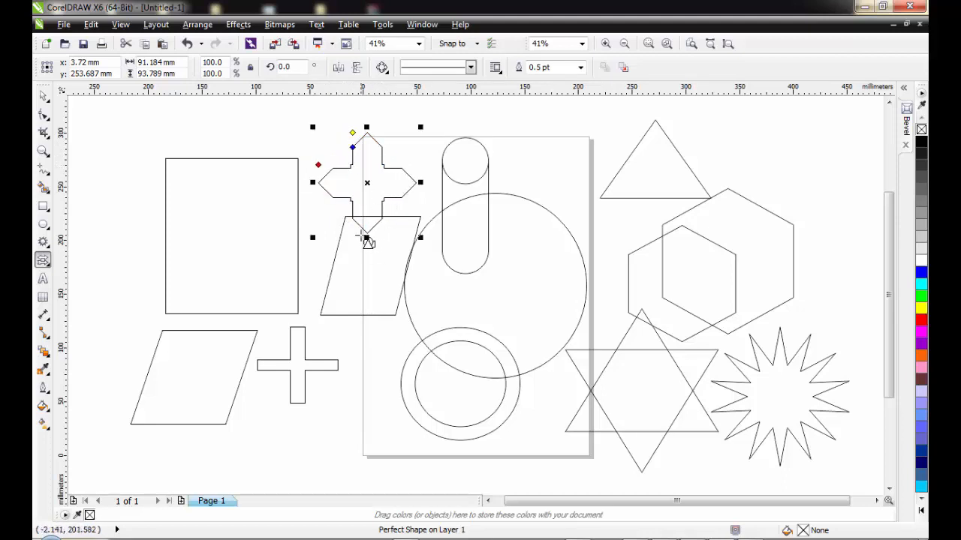
left_click(44, 97)
left_click_drag(369, 185, 364, 159)
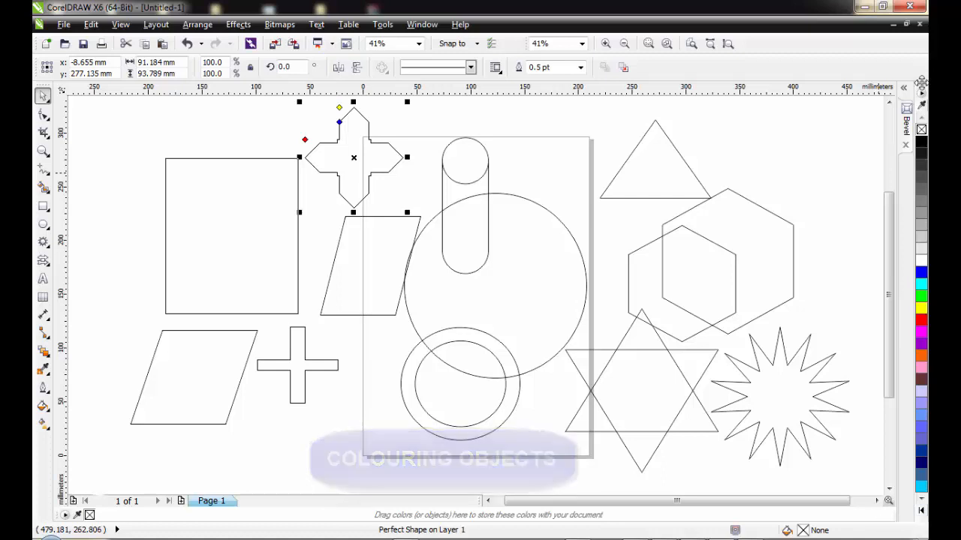
Expand the full colour palette to look over the available swatches.
left_click(921, 511)
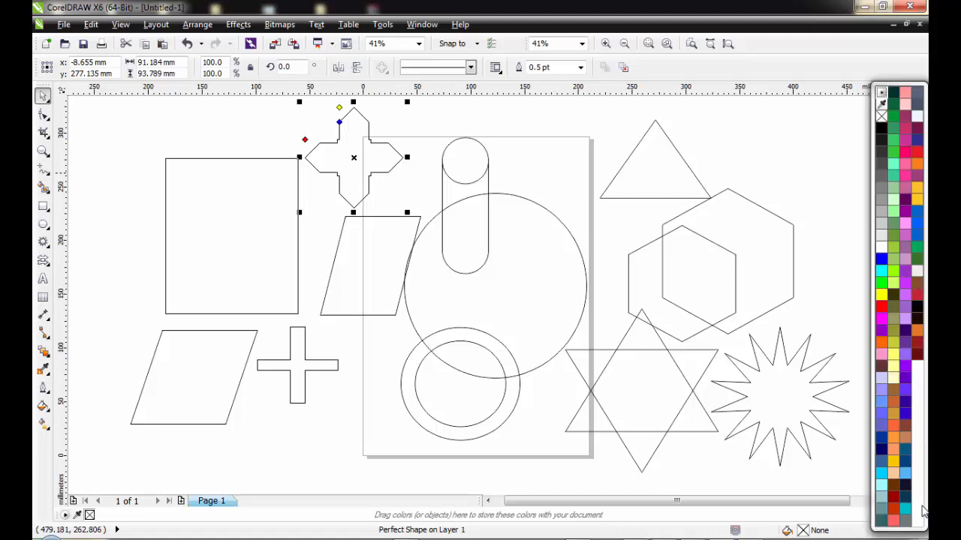
left_click(717, 330)
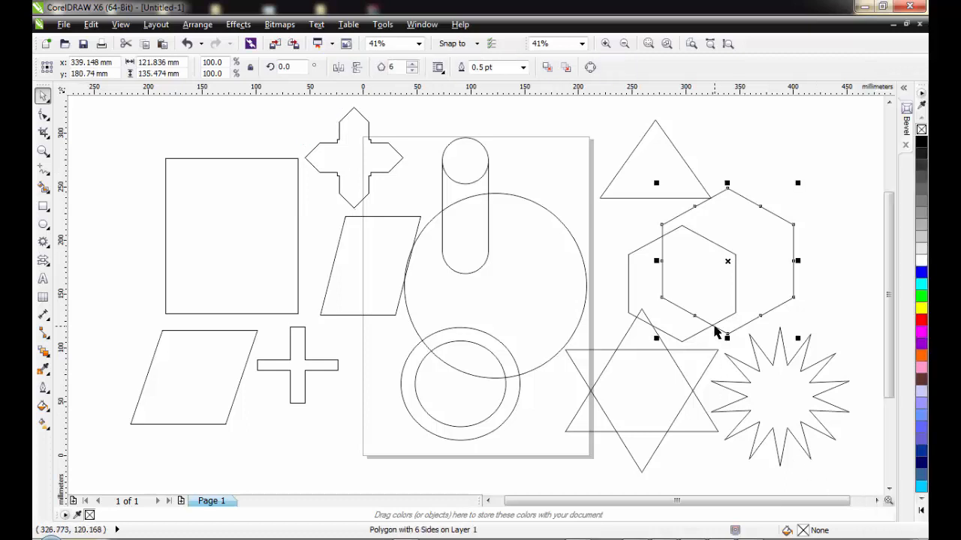
left_click(922, 511)
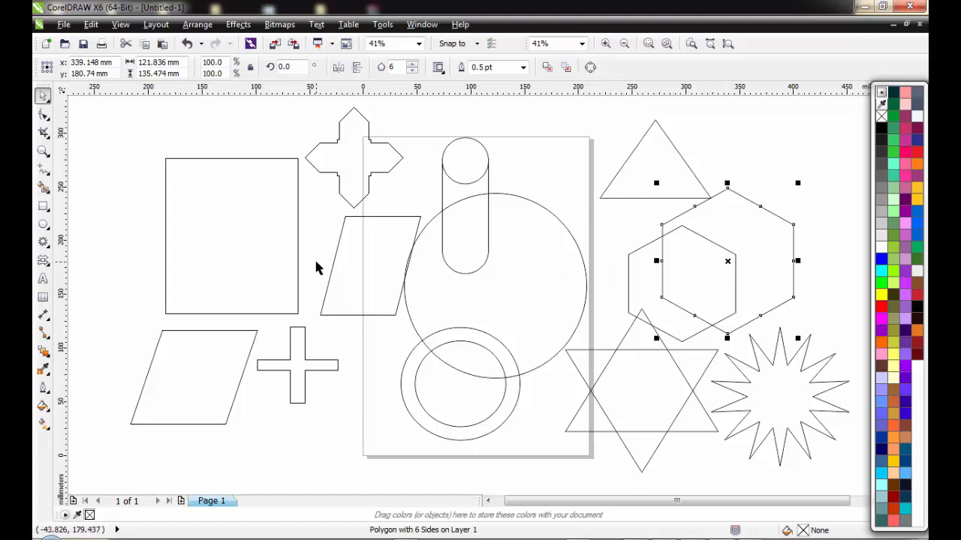
left_click(216, 227)
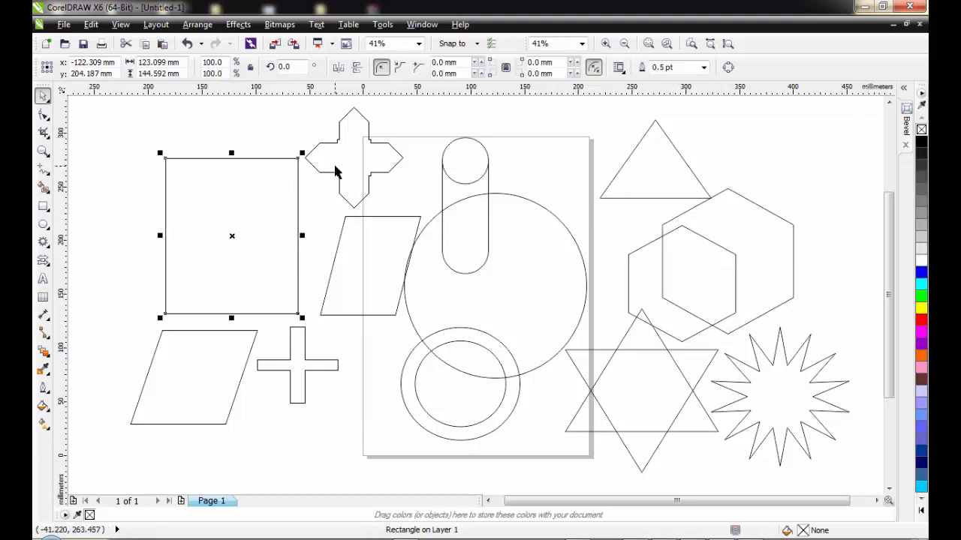
Move the large circle over the six-pointed star, the cylinder near the page's right edge and the four-way arrow beside the cylinder.
left_click(339, 173)
left_click(235, 227)
left_click_drag(352, 164, 417, 180)
left_click_drag(524, 263, 607, 308)
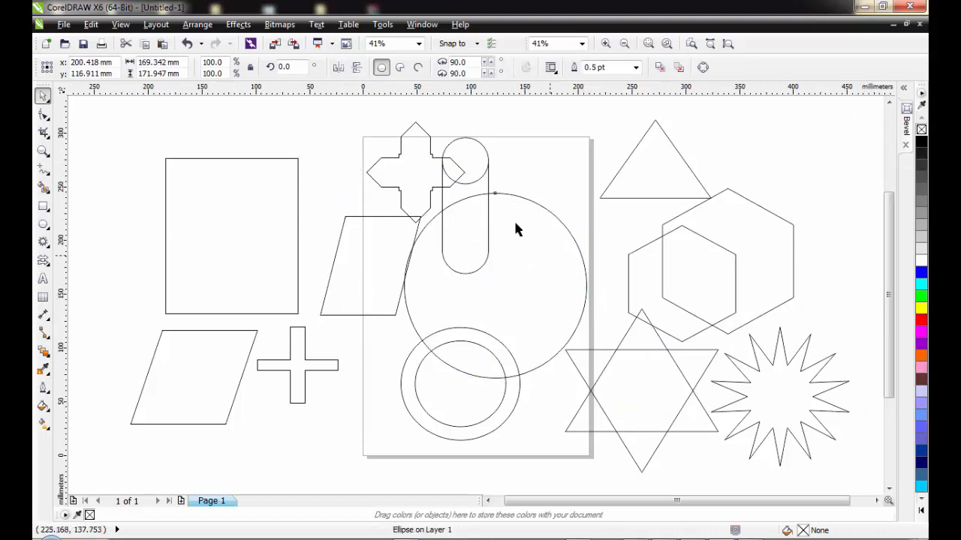
left_click_drag(487, 158, 561, 181)
left_click_drag(429, 172, 491, 187)
Move the upper parallelogram partly over the rectangle, and place the four-way arrow in the free space above the ring.
left_click(366, 263)
left_click_drag(345, 256, 284, 218)
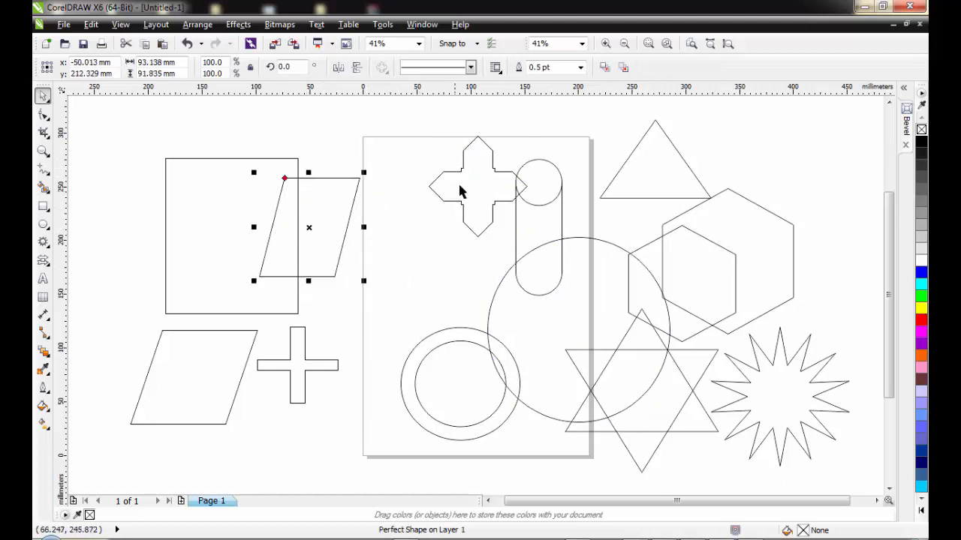
left_click_drag(460, 185, 414, 223)
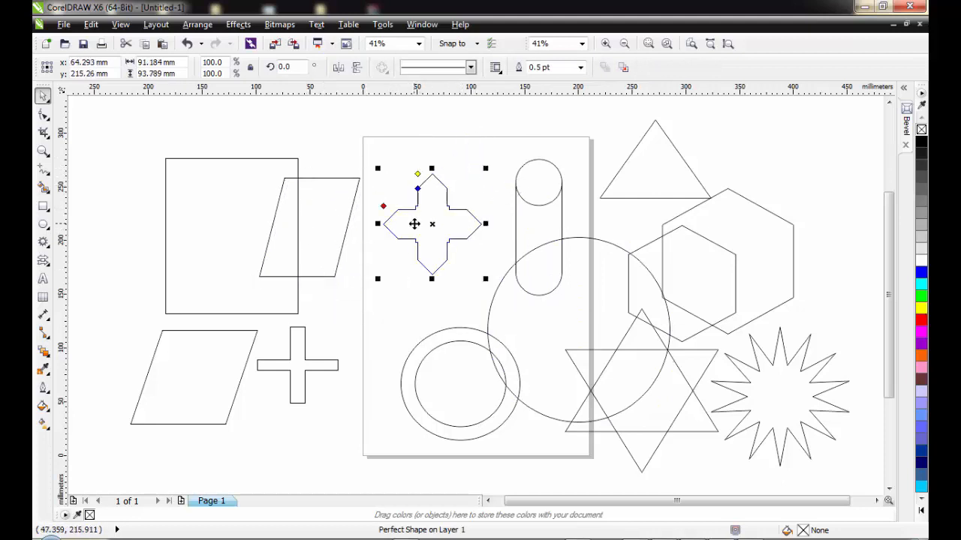
Fill the cylinder with orange (#FF6600) and move it closer to the four-way arrow near the top of the page.
left_click(541, 191)
left_click(538, 207)
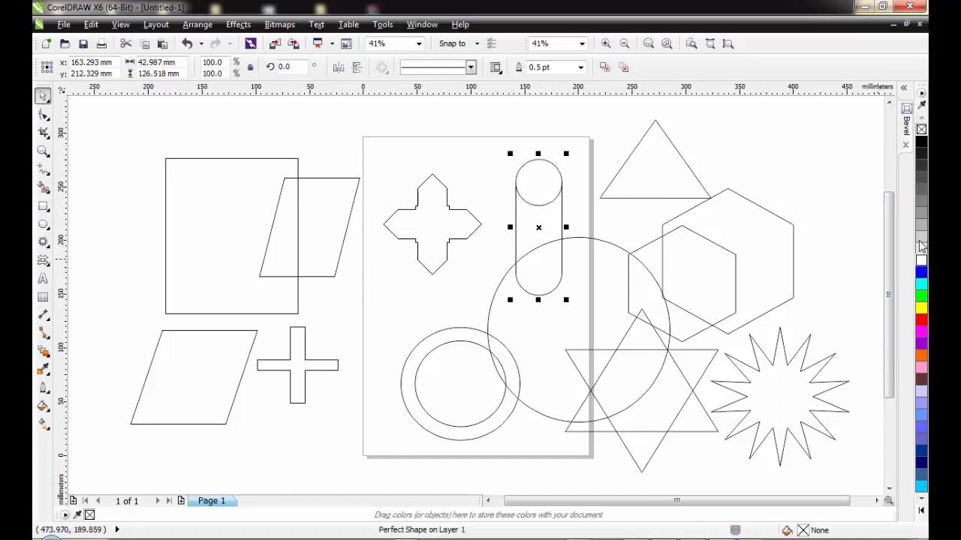
left_click(921, 356)
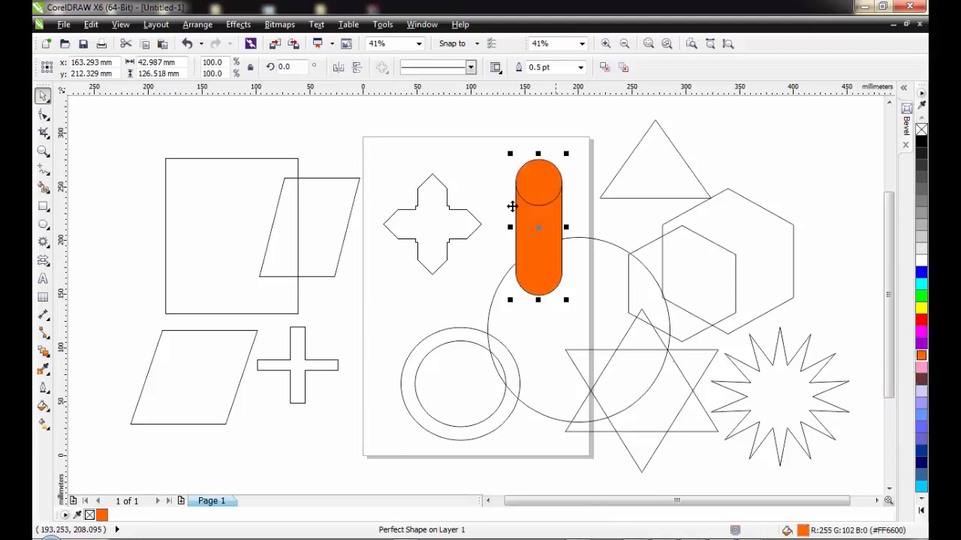
left_click_drag(533, 217, 513, 193)
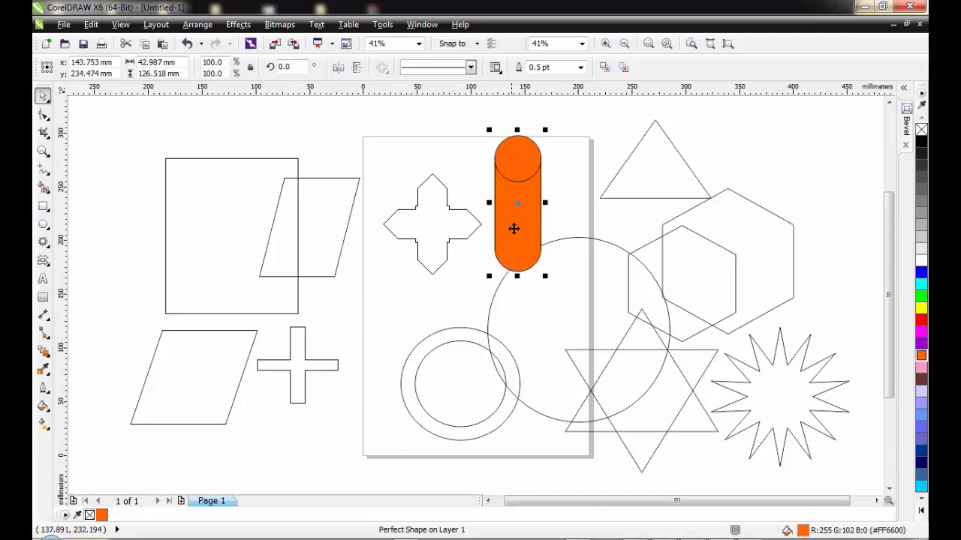
Fill the large circle with red (#FF0000) and the four-way arrow with blue (#0000FF).
left_click(551, 330)
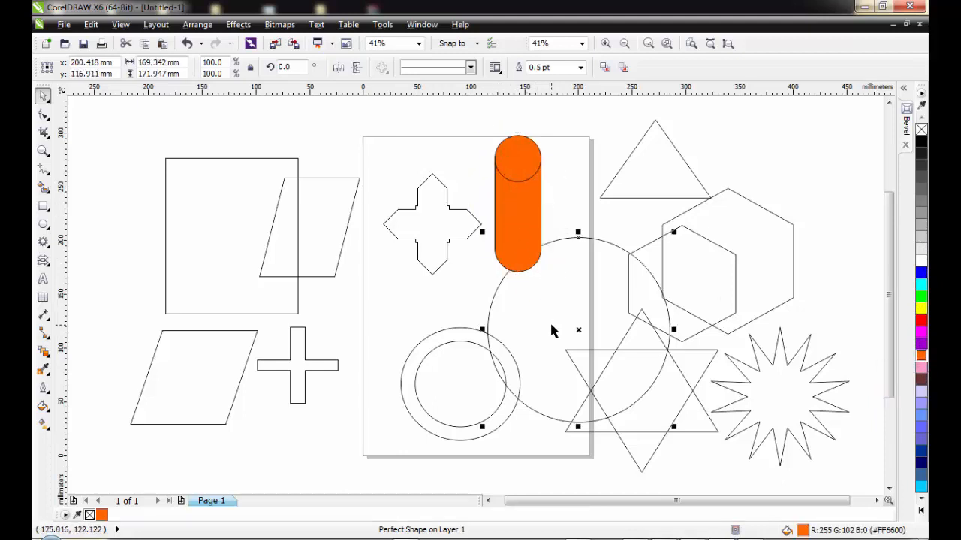
left_click(921, 320)
left_click(421, 229)
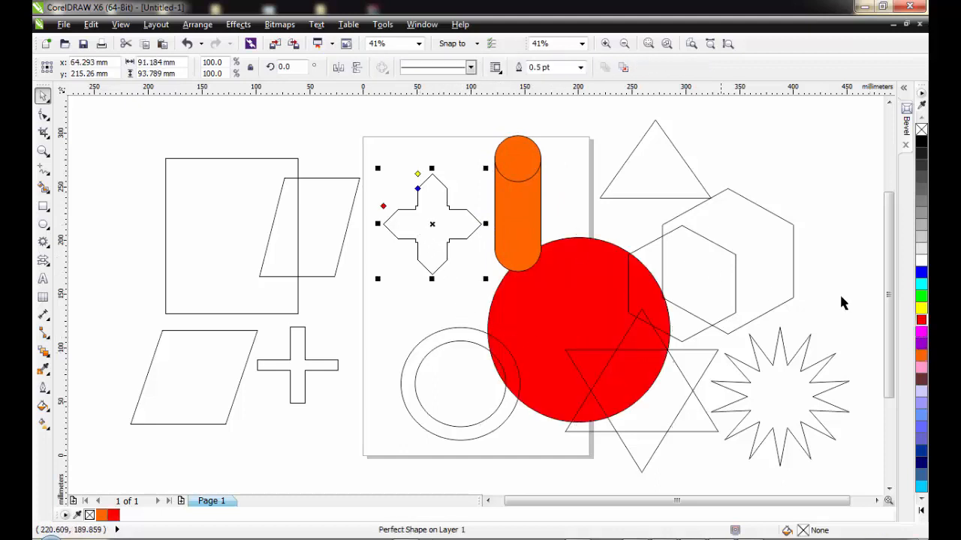
left_click(921, 271)
Move the four-way arrow so it partly overlaps the cylinder and change its fill to green (#00FF00).
left_click_drag(431, 225, 471, 238)
left_click(921, 355)
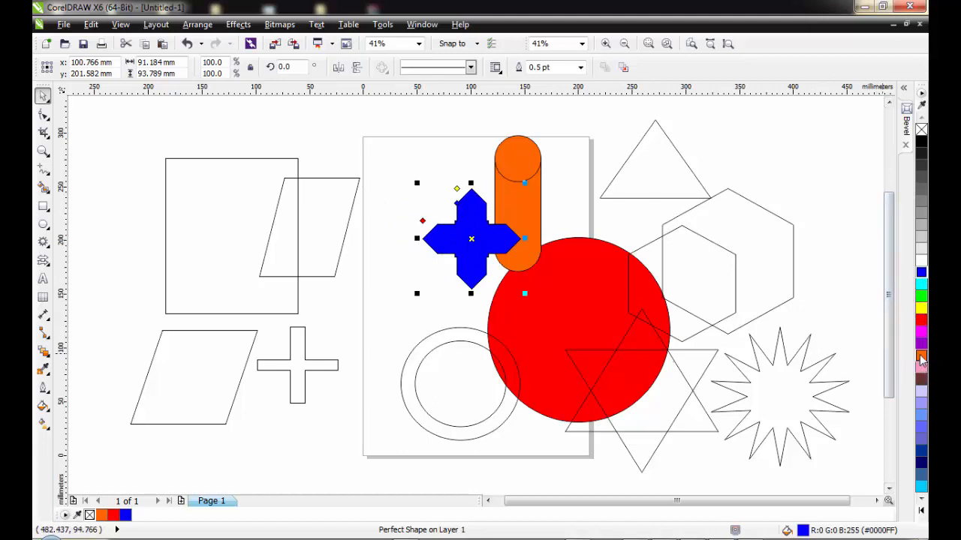
left_click(921, 308)
left_click(921, 296)
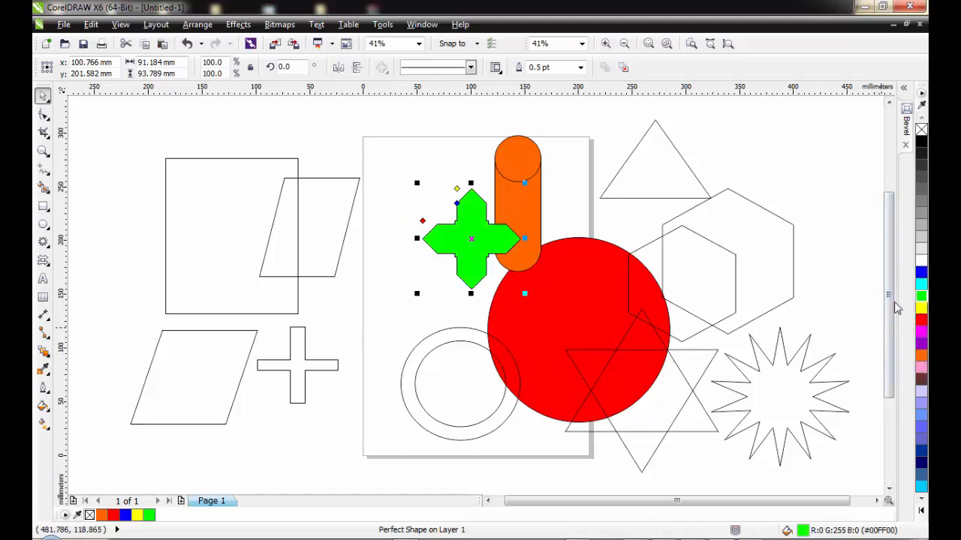
Fill the ring with magenta (#FF00FF), and shift the ring and the red circle up and to the left on the page.
left_click(457, 336)
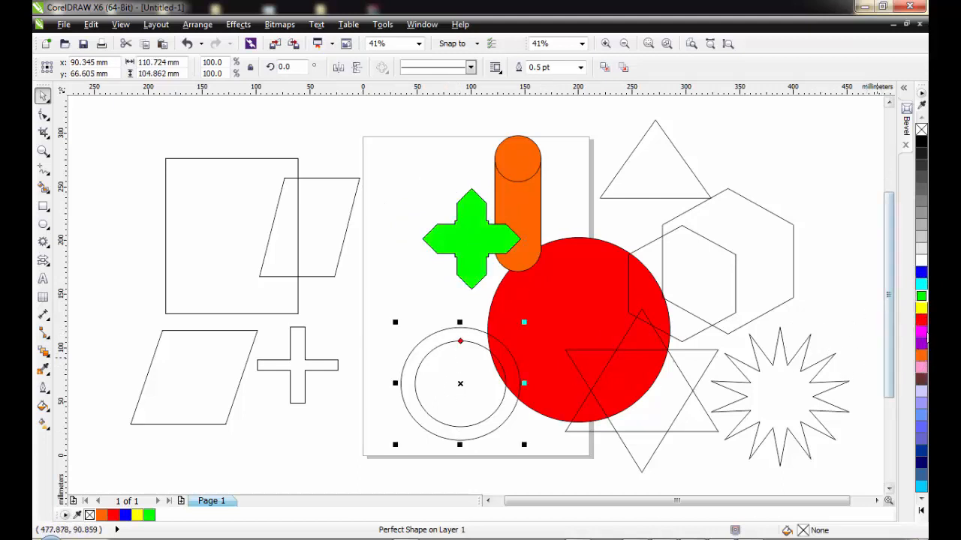
left_click(922, 331)
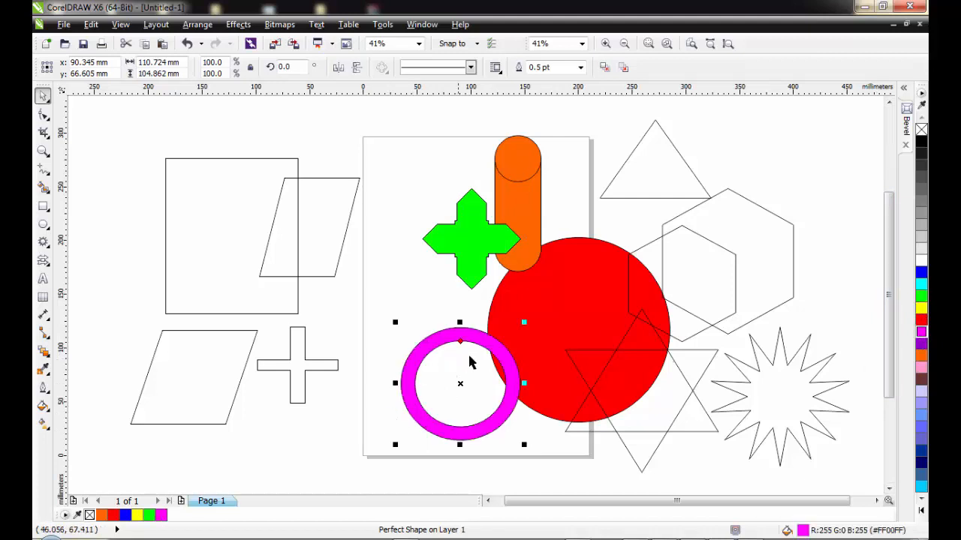
left_click_drag(485, 344, 450, 302)
left_click_drag(579, 322, 508, 277)
Fill the 14-pointed star with dark navy blue and move it to the page's upper left corner, behind the four-way arrow.
left_click(766, 398)
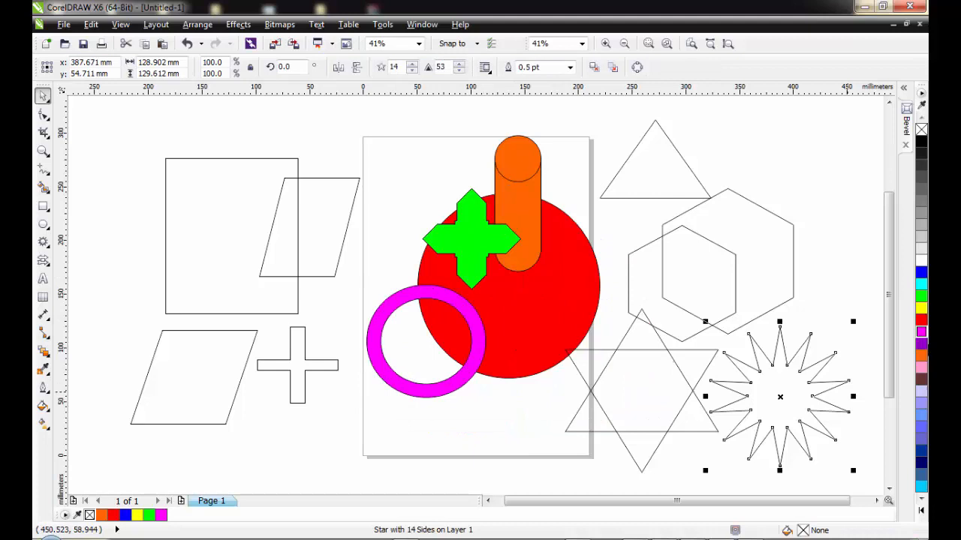
left_click(922, 356)
left_click(921, 461)
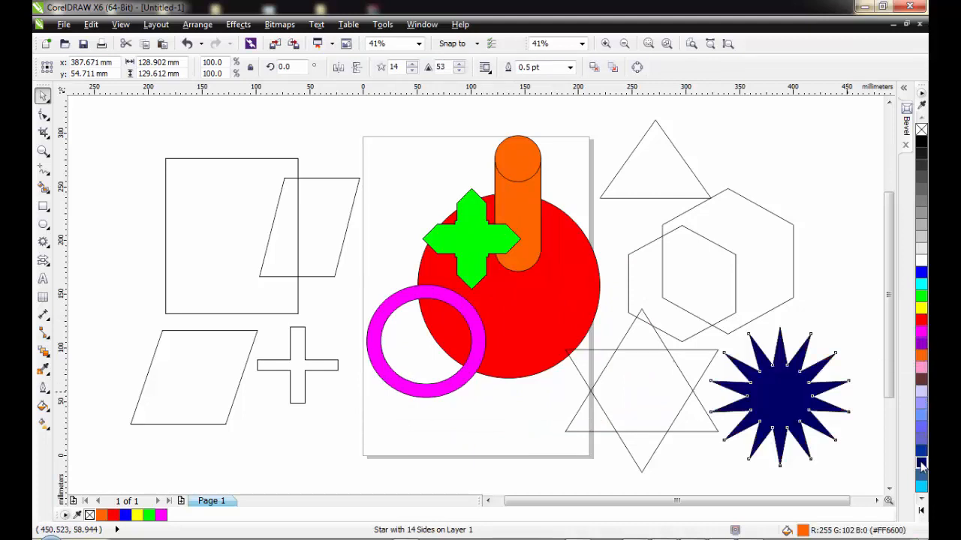
left_click_drag(783, 412, 435, 222)
Fill the six-pointed complex star with light blue (#00CCFF) and move it onto the lower part of the page.
left_click(673, 379)
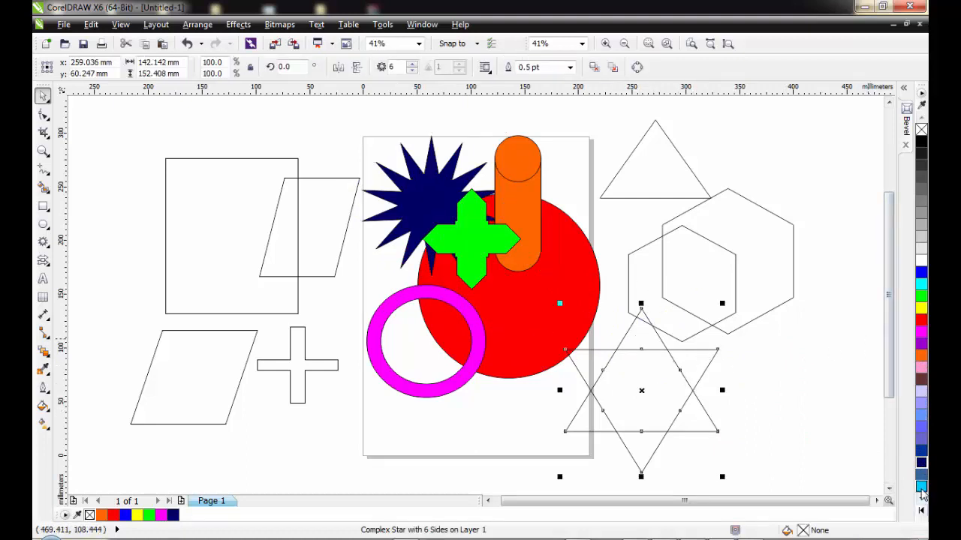
left_click(922, 486)
left_click_drag(641, 389, 514, 387)
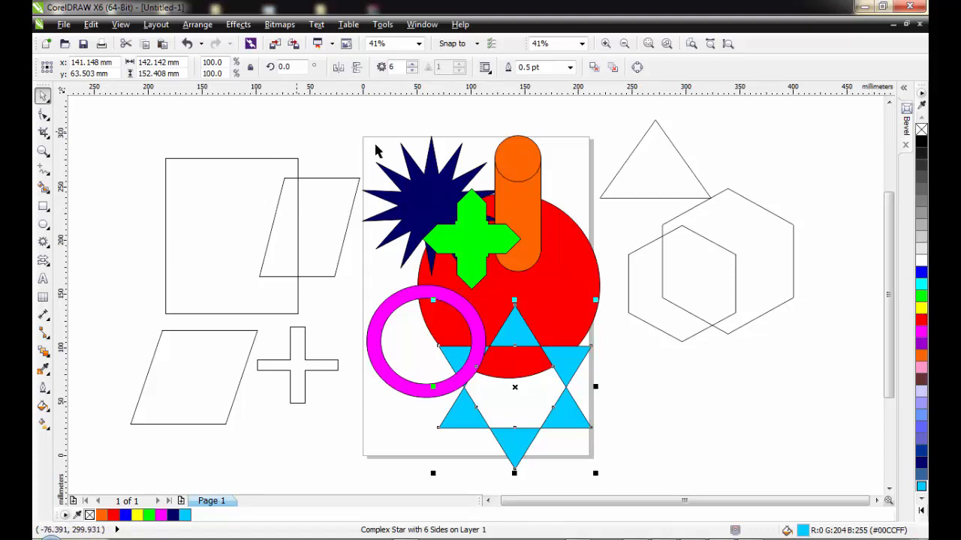
Move the larger hexagon below the smaller one, and shift the ring and the six-pointed star towards the page's left edge.
left_click(740, 241)
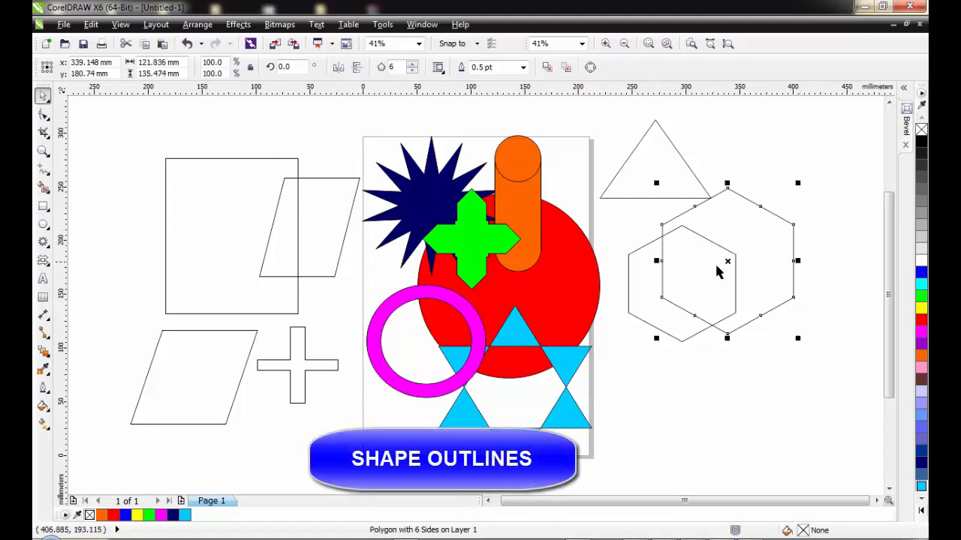
left_click_drag(759, 260, 692, 404)
left_click_drag(398, 312, 337, 269)
left_click_drag(564, 369, 497, 367)
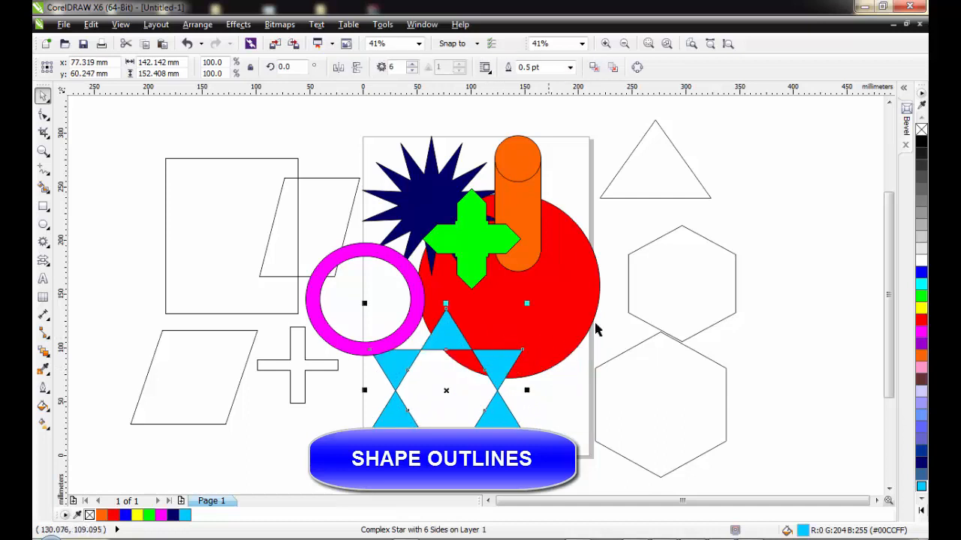
Arrange the two hexagons in a column beside the page, directly under the triangle, with the smaller one on top.
left_click_drag(697, 282, 667, 255)
left_click_drag(674, 415, 683, 404)
left_click(677, 279)
left_click_drag(676, 278, 674, 267)
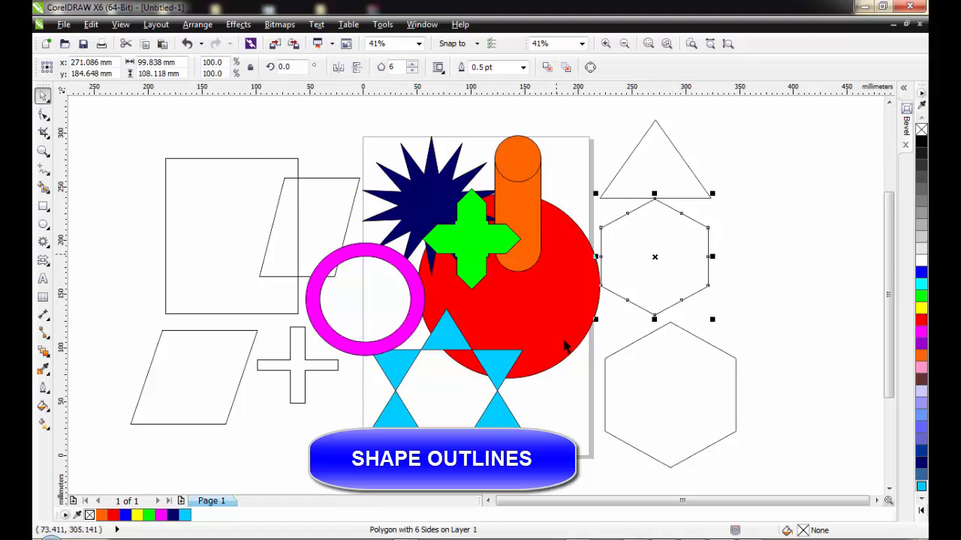
Move the red circle down behind the six-pointed star and the cylinder closer to the page's right edge.
left_click(669, 199)
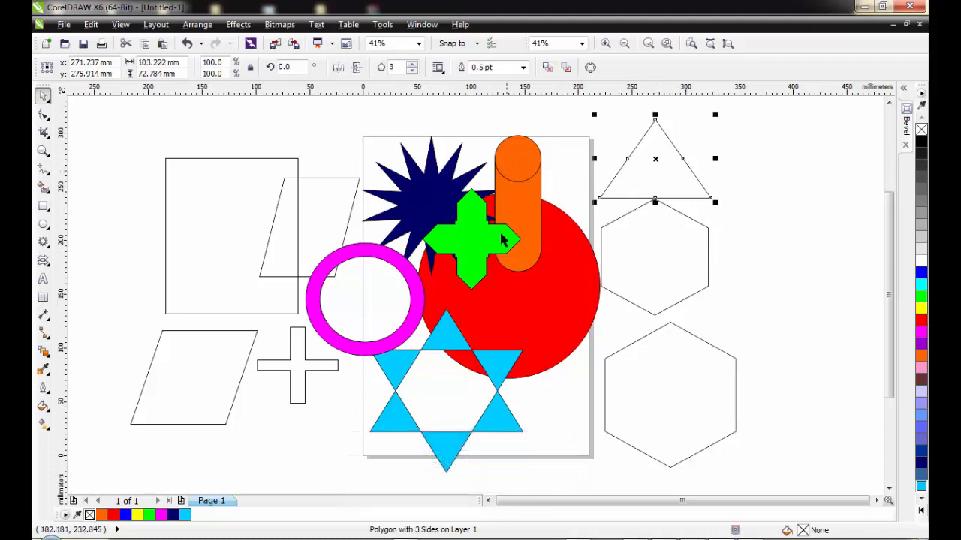
left_click_drag(536, 307, 530, 366)
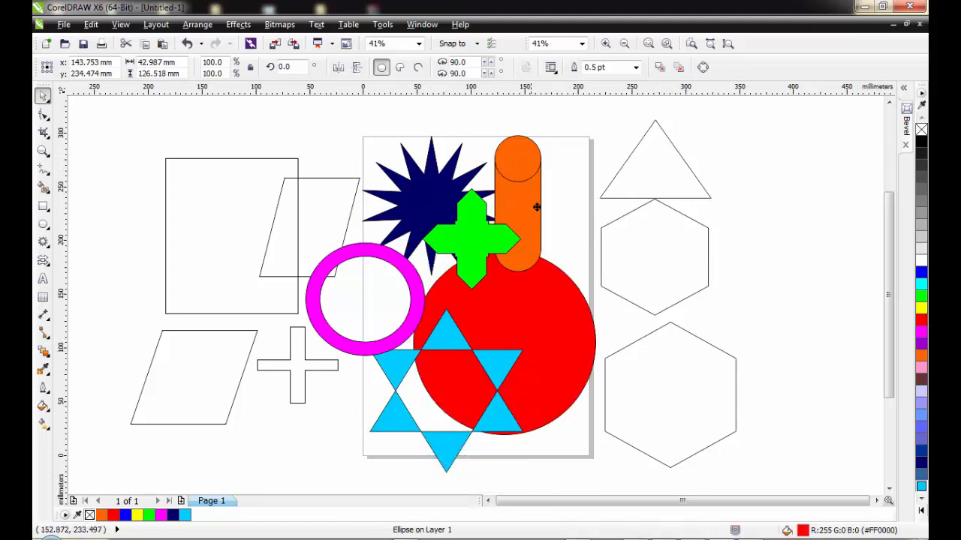
left_click_drag(534, 212, 583, 211)
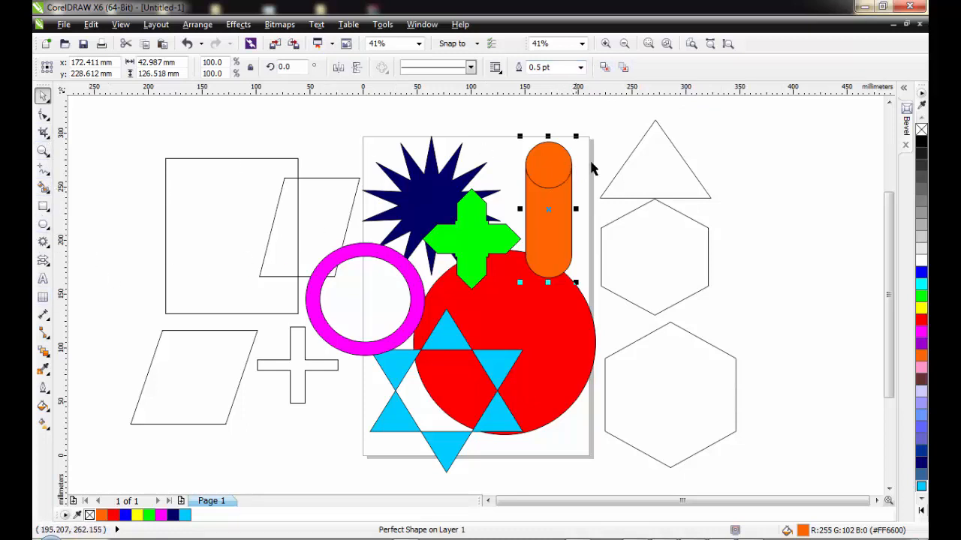
Set the triangle's outline width to 4.0 pt.
left_click(680, 198)
left_click(666, 179)
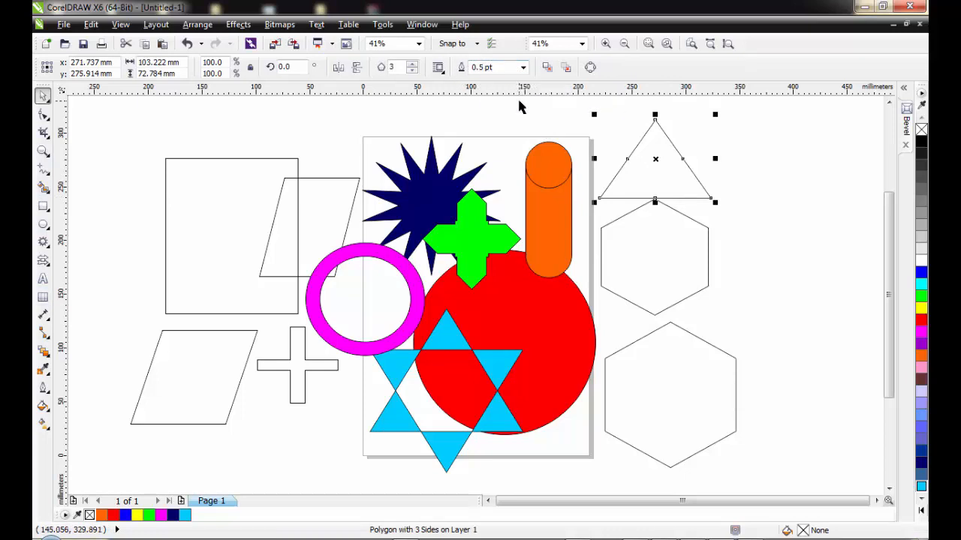
left_click(800, 207)
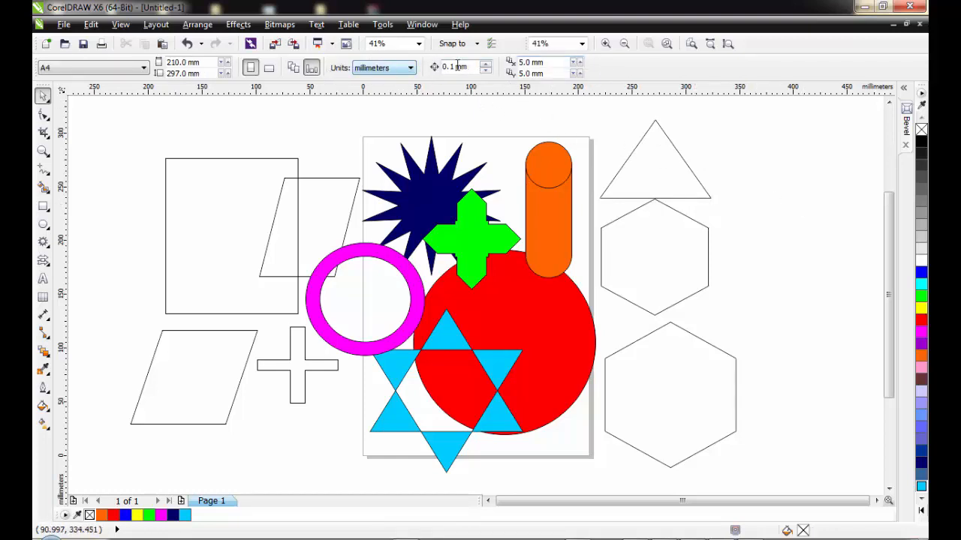
left_click(651, 153)
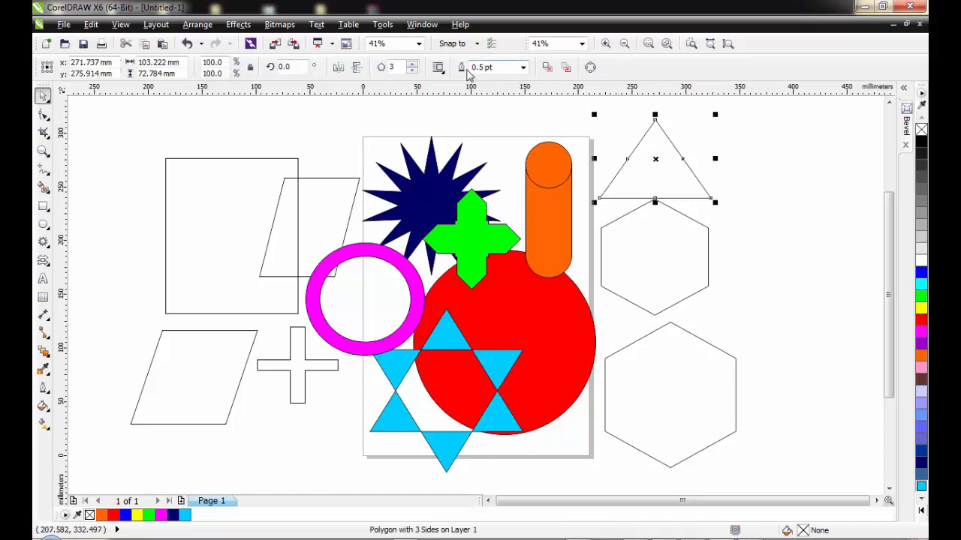
left_click(523, 68)
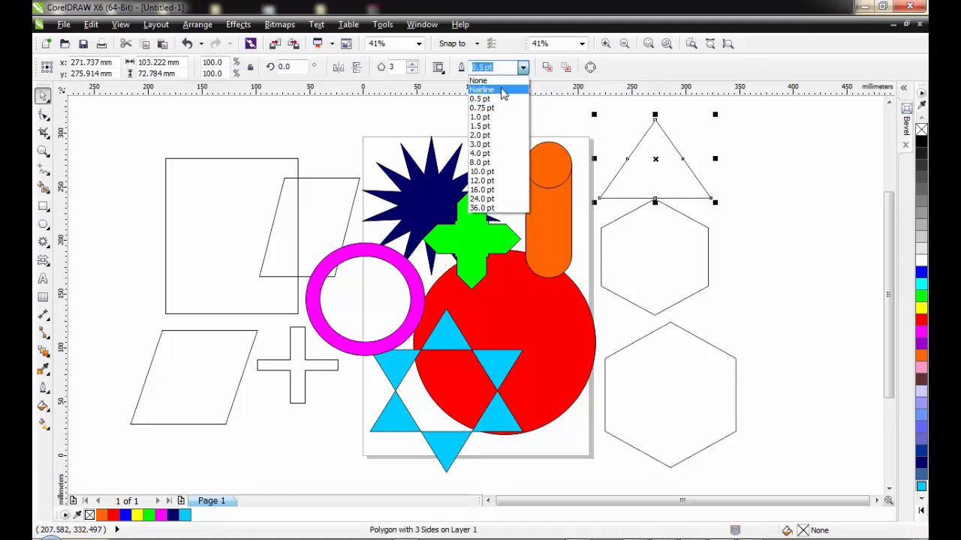
left_click(480, 154)
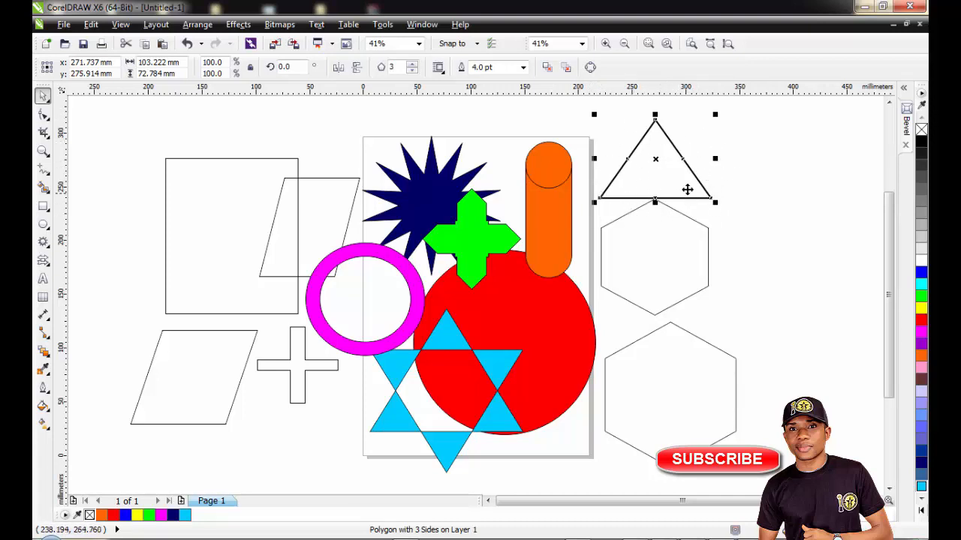
Set the smaller hexagon's outline width to 10.0 pt and move the triangle slightly up, clear of the hexagon.
left_click(659, 259)
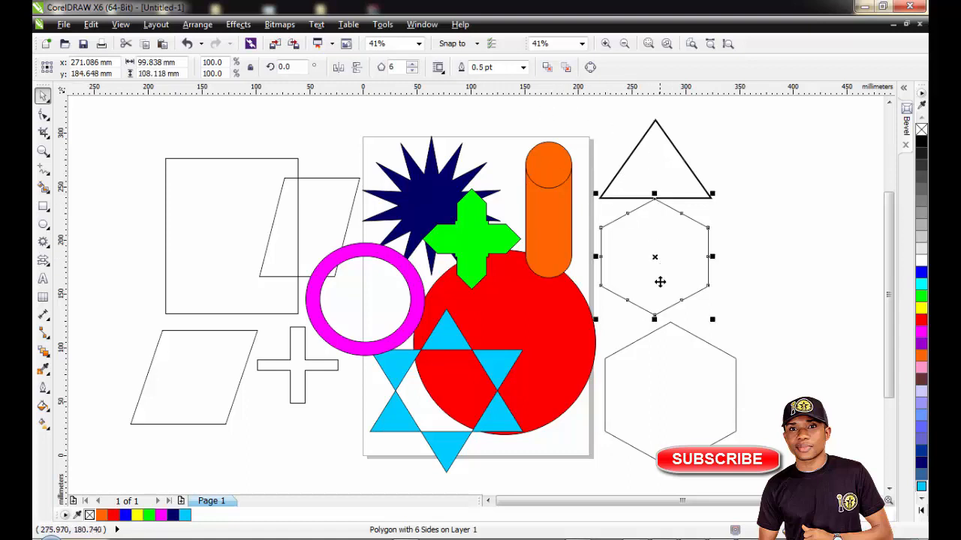
left_click(523, 67)
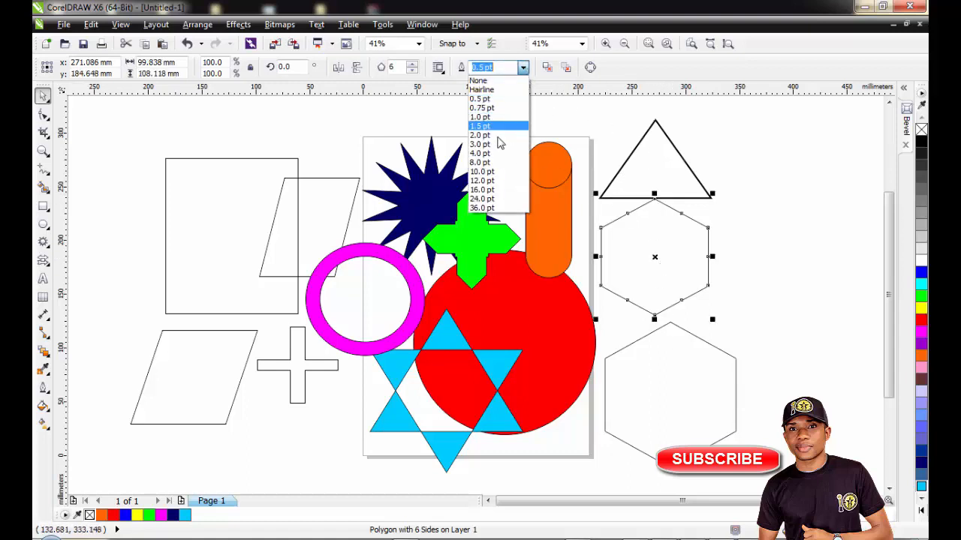
left_click(482, 172)
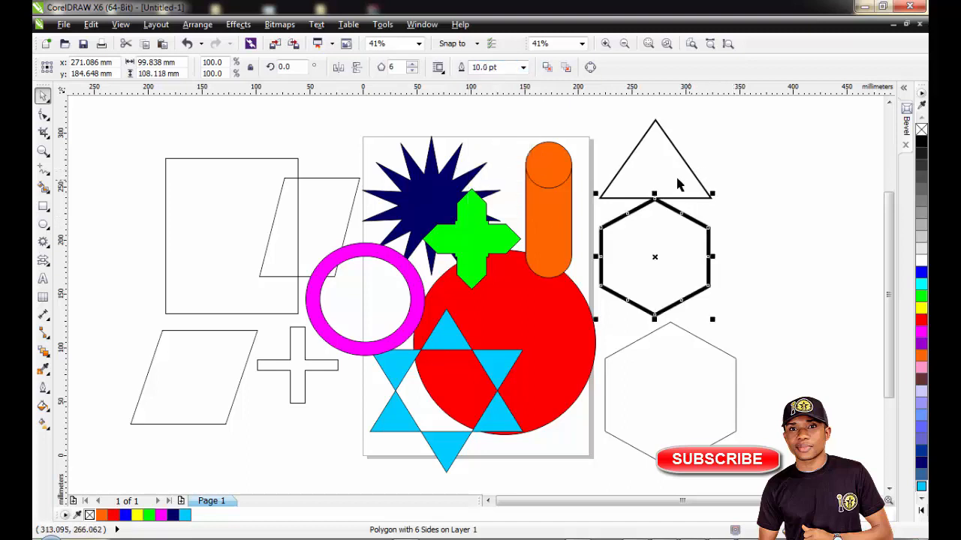
left_click(671, 162)
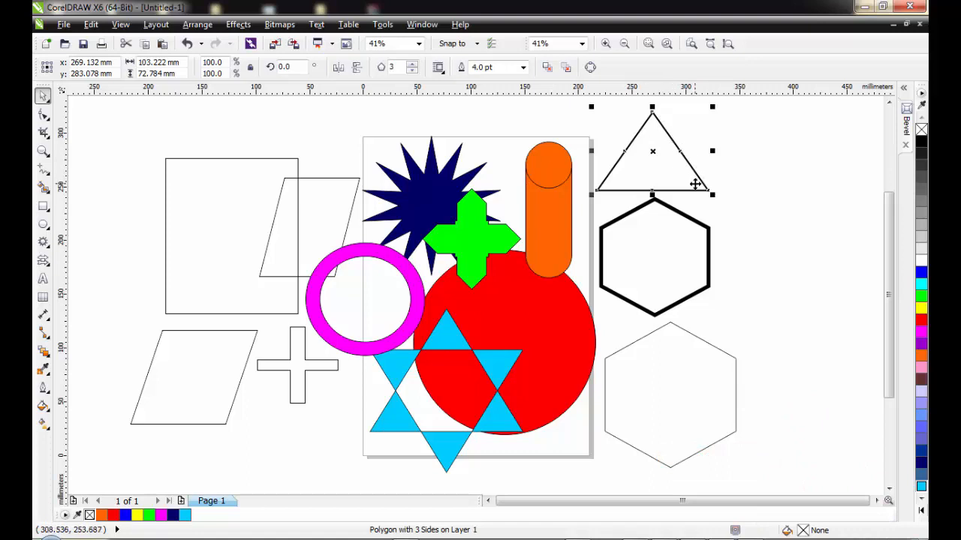
Shrink the red circle to about 121 × 123 mm and place it at the six-pointed star's right side.
left_click(644, 235)
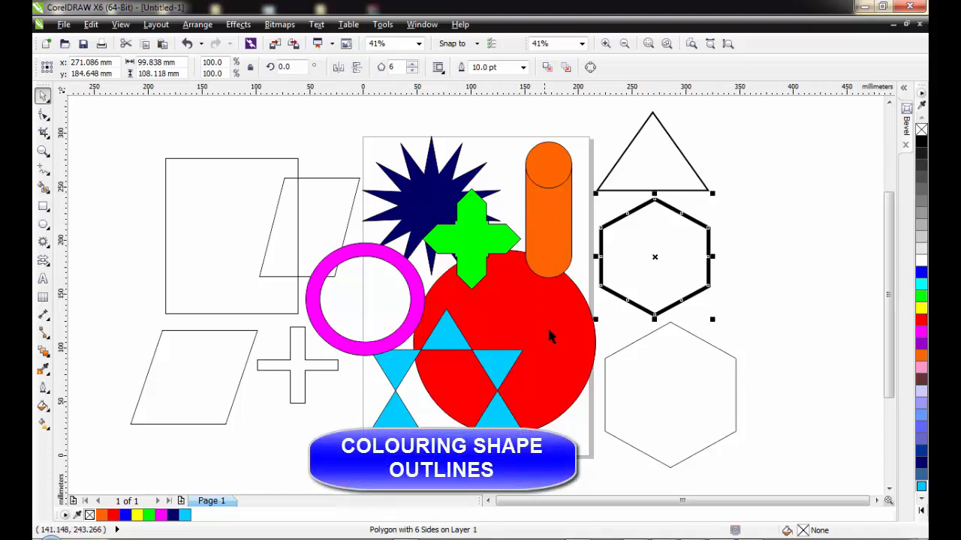
left_click_drag(551, 330, 528, 354)
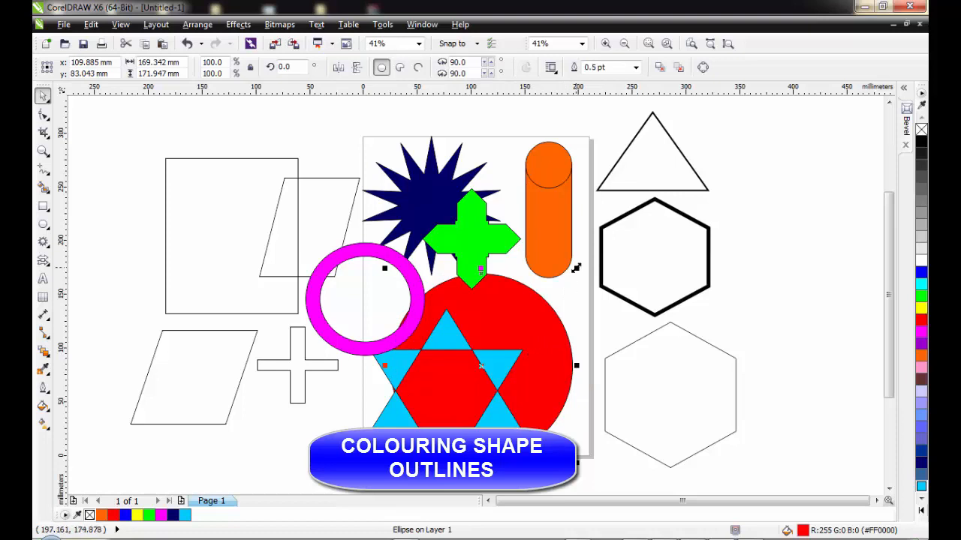
left_click_drag(576, 268, 571, 343)
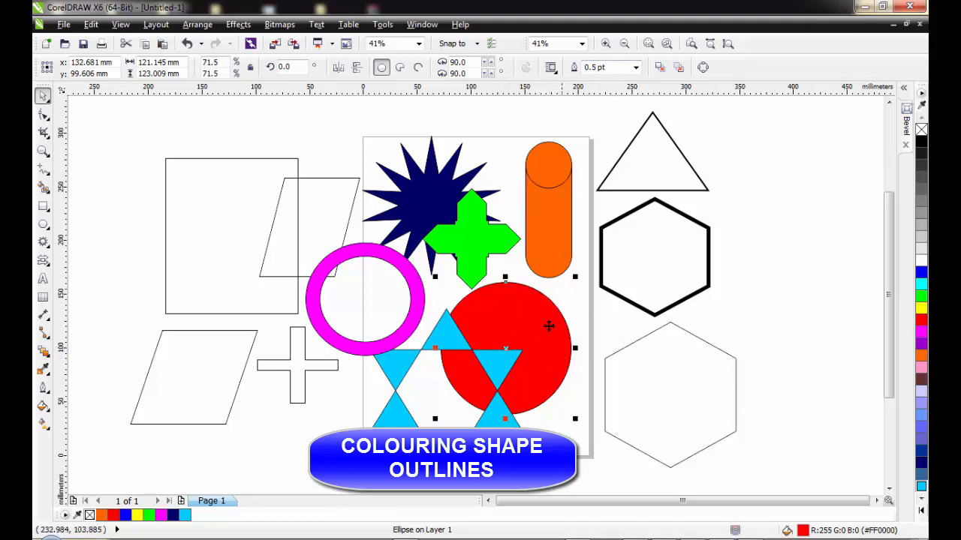
left_click(650, 242)
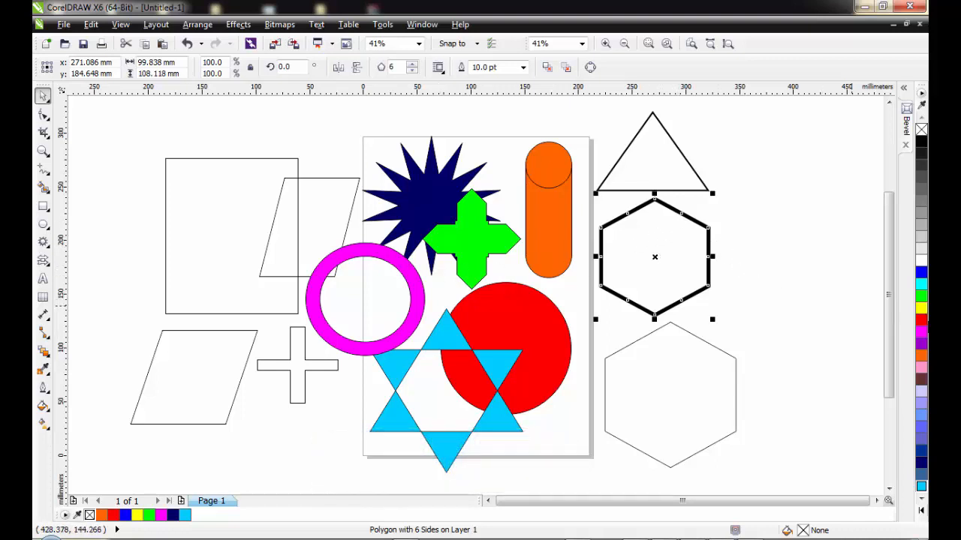
left_click(665, 177)
left_click(667, 253)
left_click(664, 184)
left_click(653, 238)
left_click(650, 179)
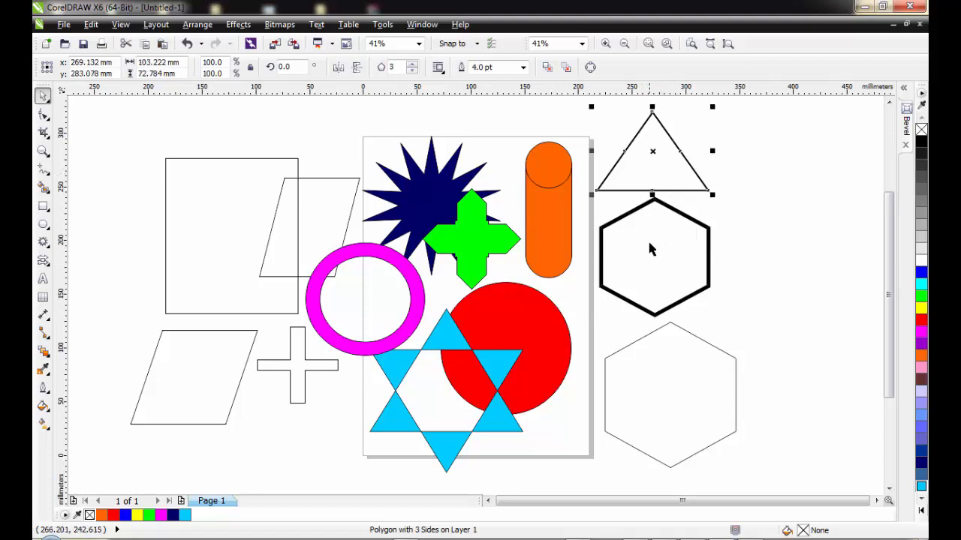
Colour the thick-outlined hexagon's outline red (#FF0000) and fill the shape with purple (#9900CC).
left_click(650, 246)
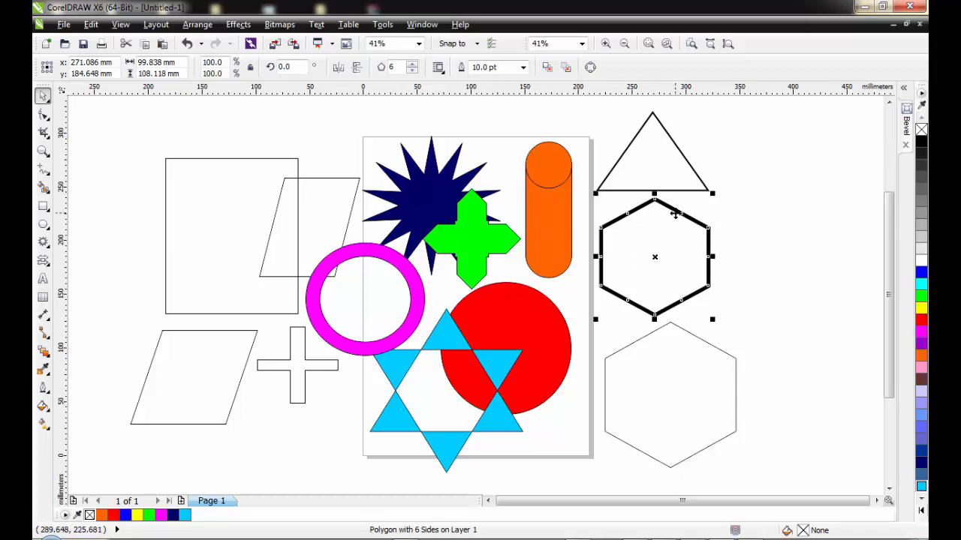
left_click(650, 248)
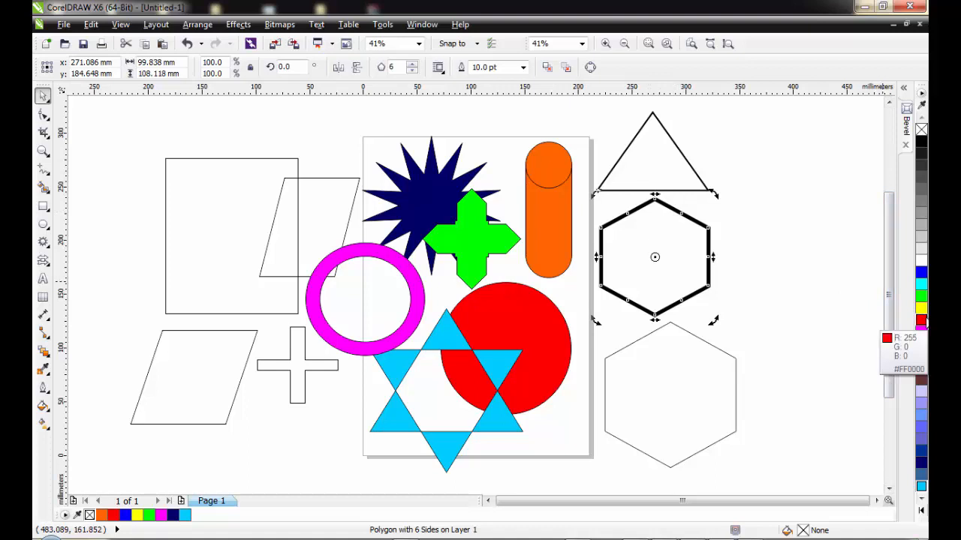
right_click(921, 323)
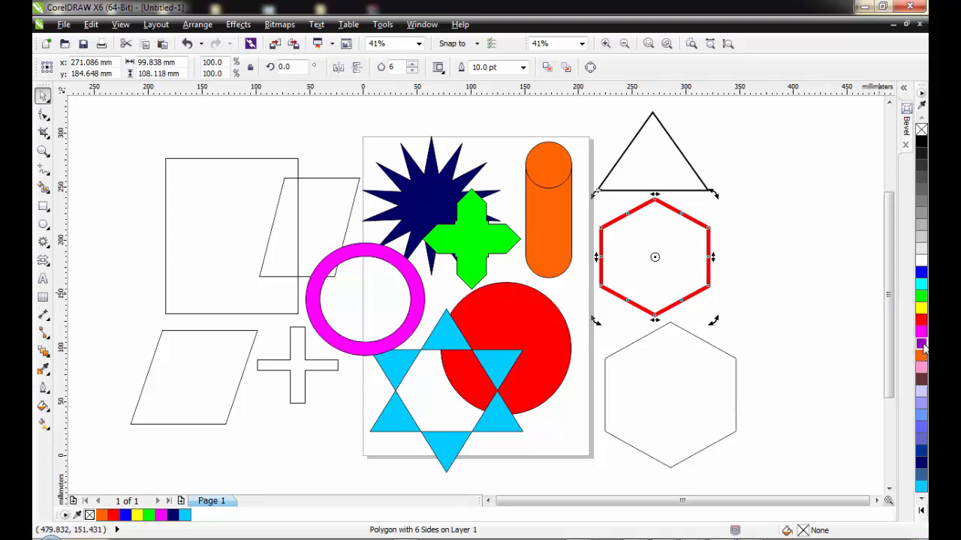
left_click(922, 343)
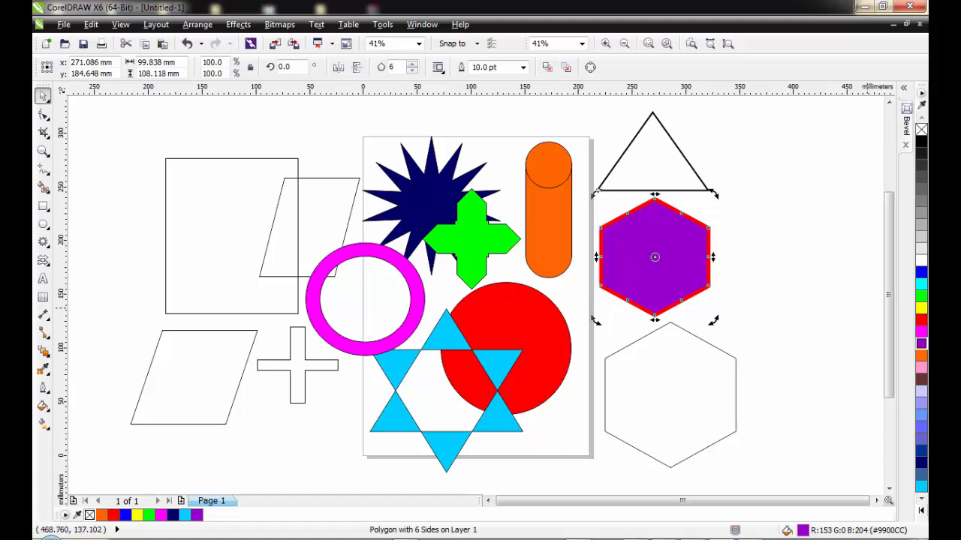
Change the purple hexagon's outline colour to green.
right_click(920, 309)
right_click(921, 298)
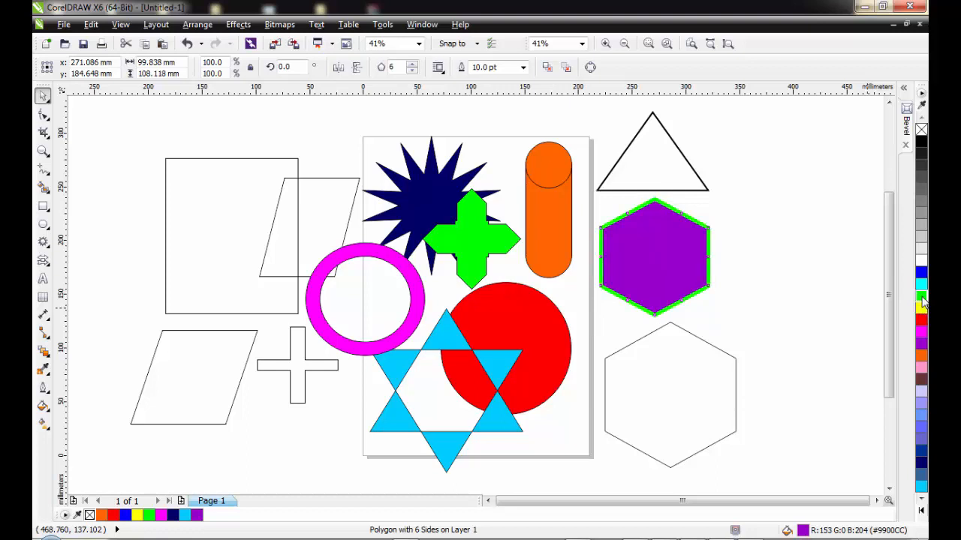
Change the purple hexagon's outline colour to cyan and deselect it.
right_click(922, 286)
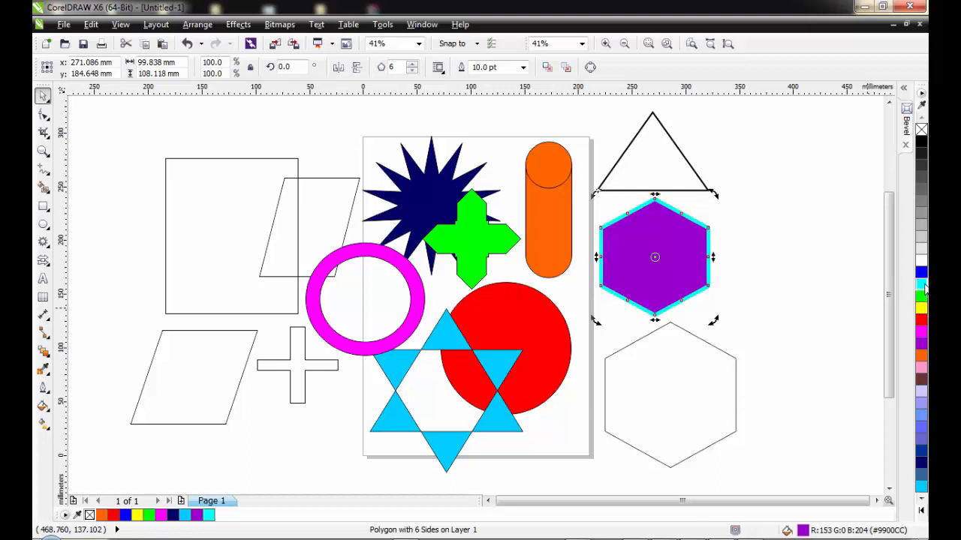
left_click(182, 178)
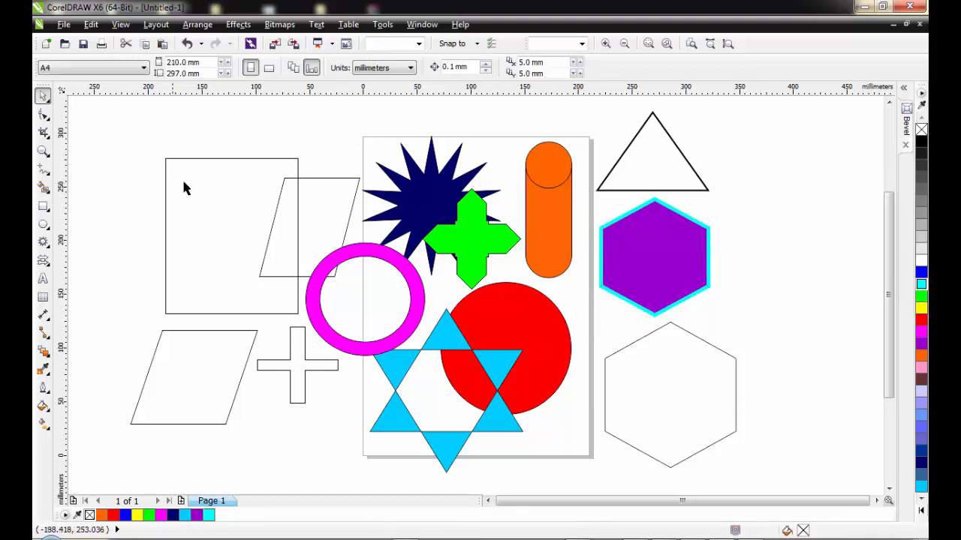
Move the large rectangle slightly up and left, and give it a 4.0 pt blue outline with a red (#FF0000) fill.
left_click_drag(204, 201, 175, 187)
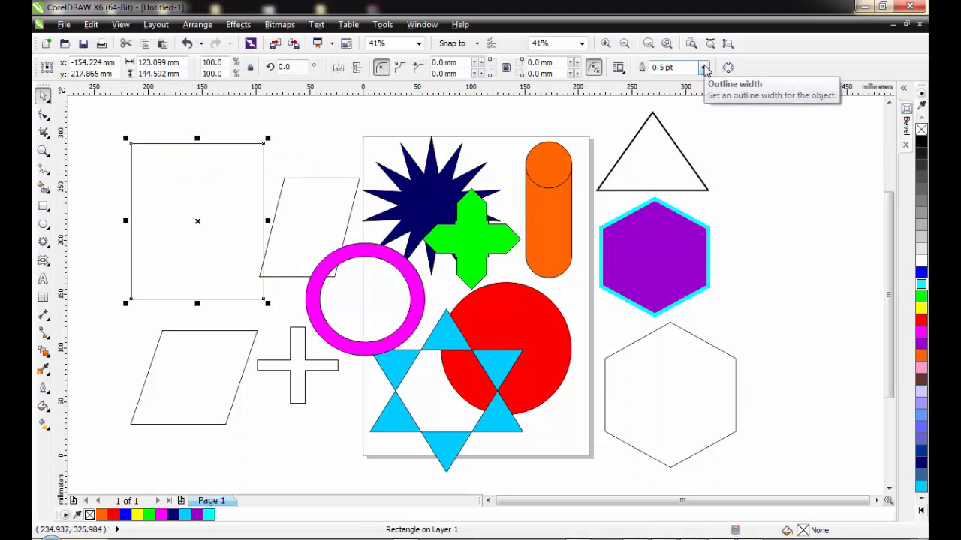
left_click(704, 68)
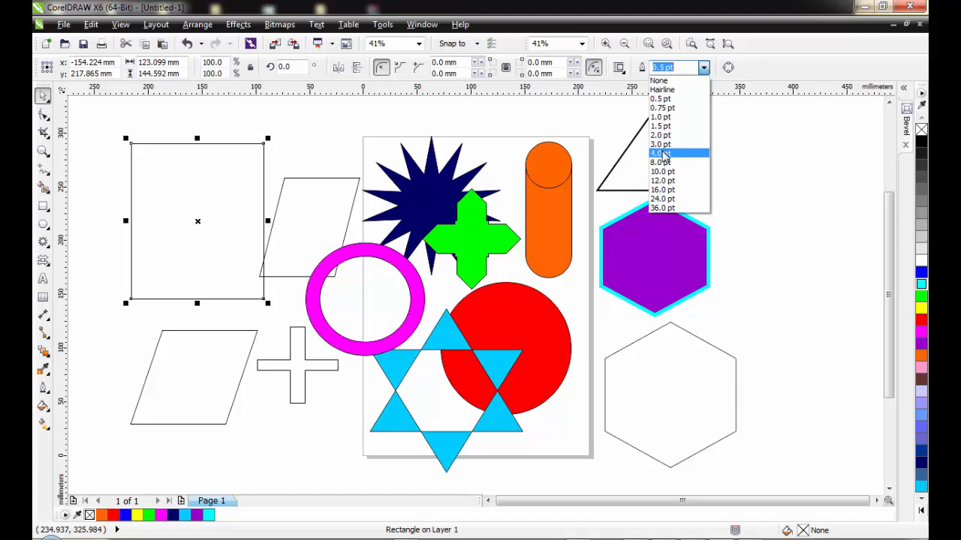
left_click(661, 153)
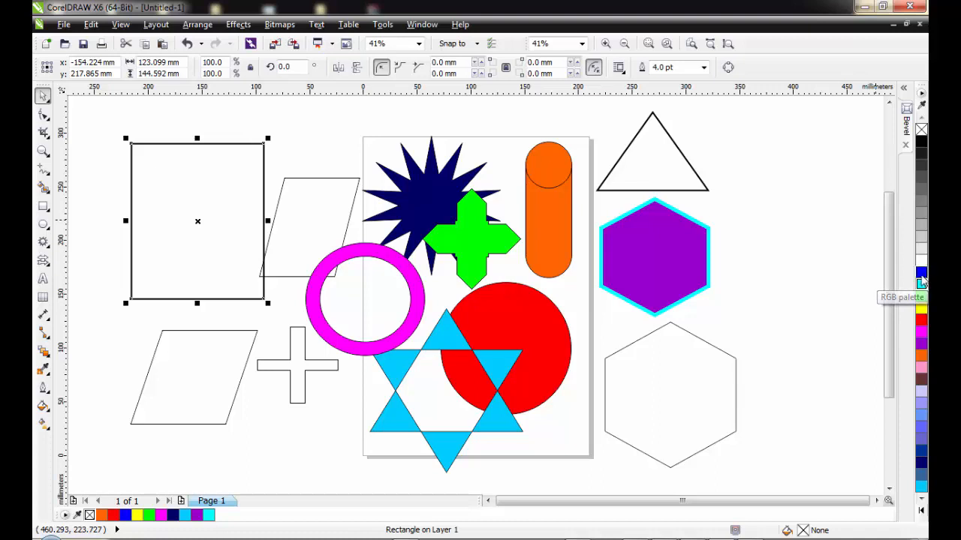
right_click(921, 276)
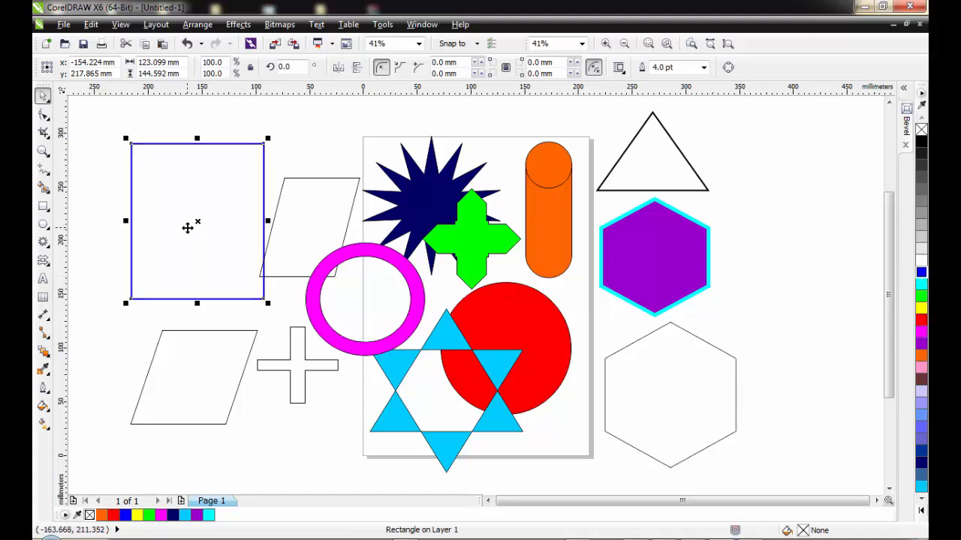
left_click(921, 321)
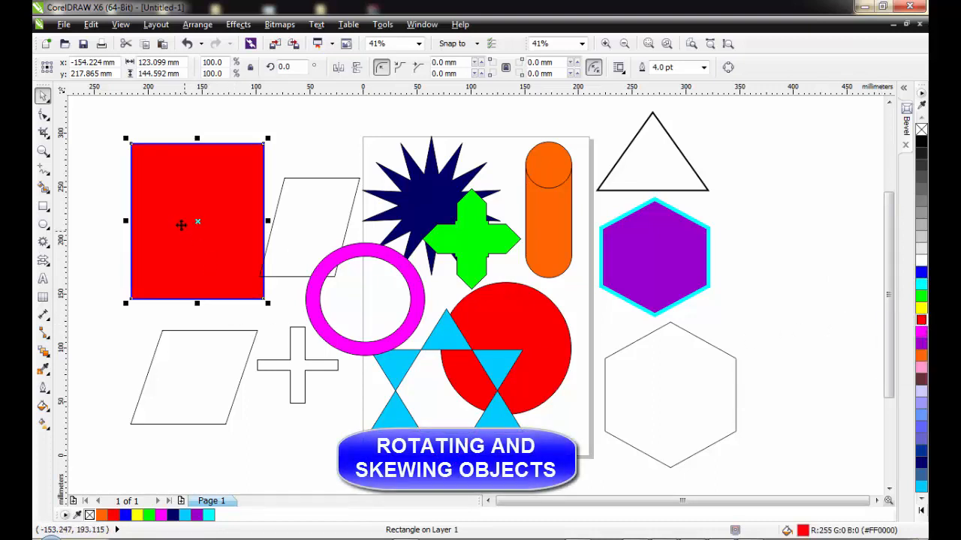
Shrink the red rectangle to about 78 × 91 mm and place it at the page's upper edge, behind the orange cylinder.
left_click_drag(221, 220, 815, 236)
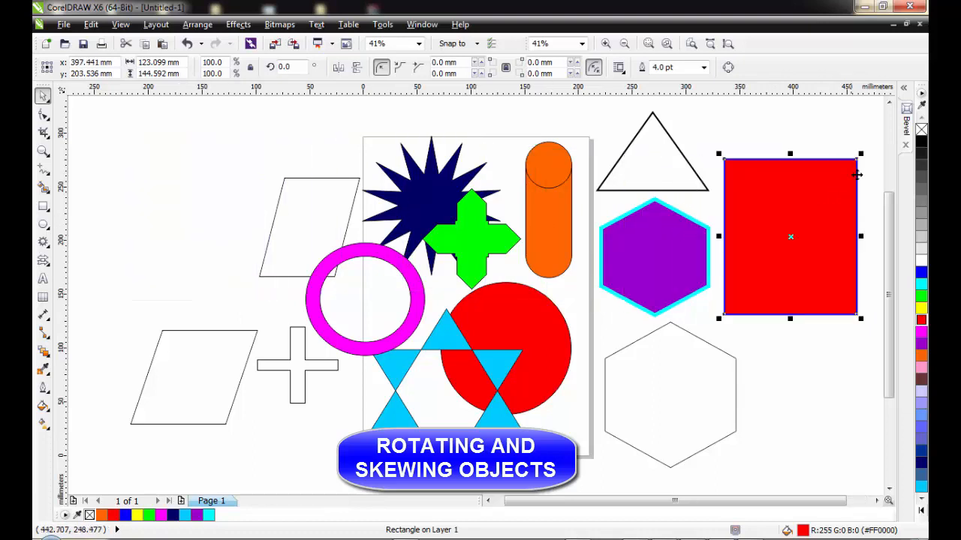
left_click_drag(861, 157, 812, 213)
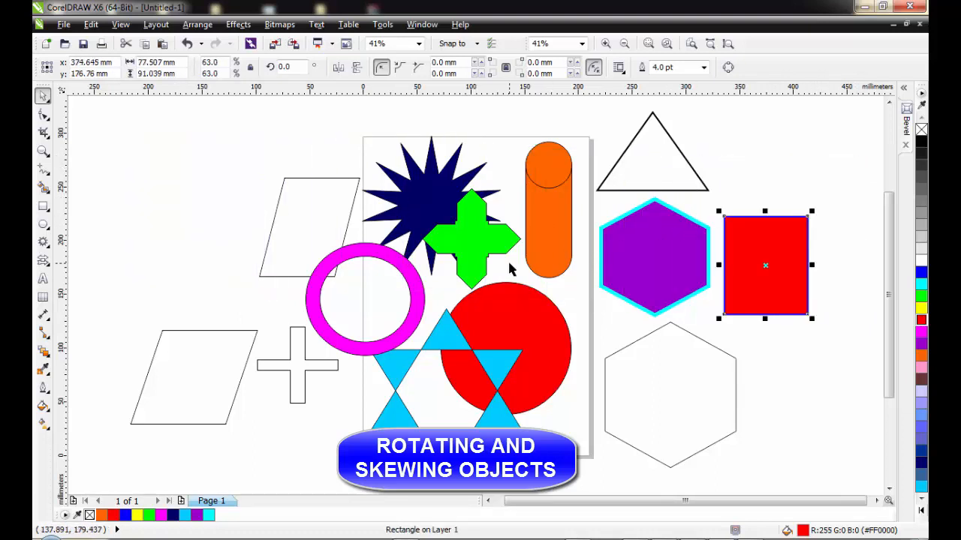
left_click_drag(762, 284, 523, 186)
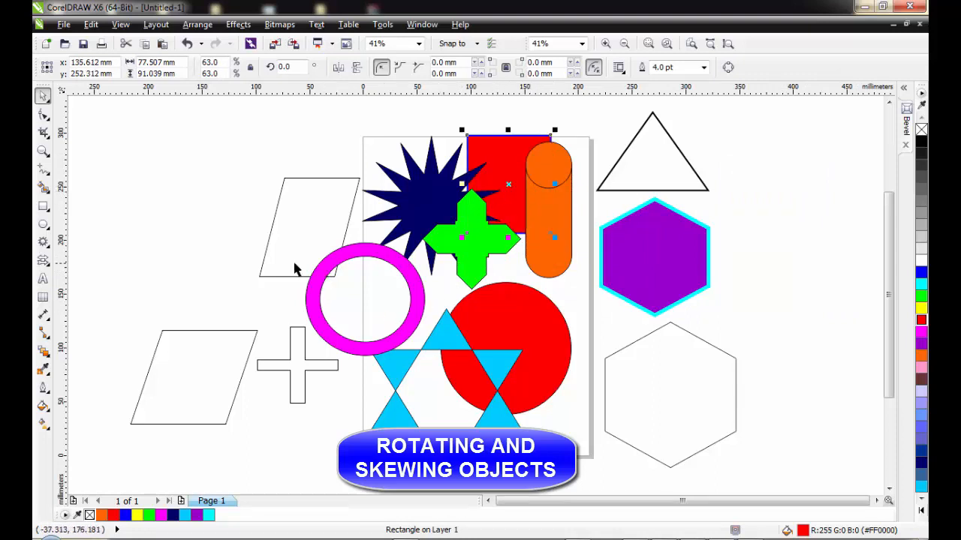
Draw a thought-cloud callout about 90 × 78 mm, overlapping the upper parallelogram's left side.
left_click(206, 369)
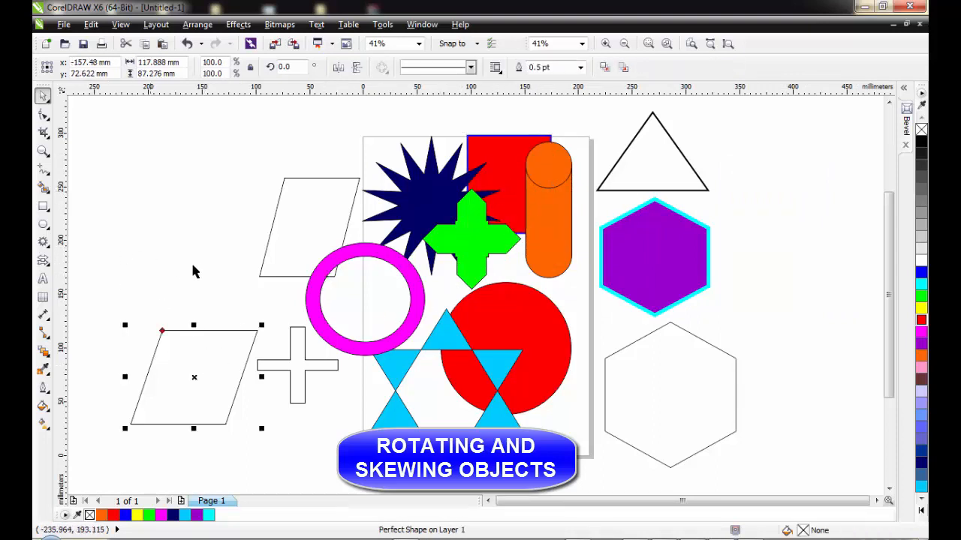
left_click(48, 268)
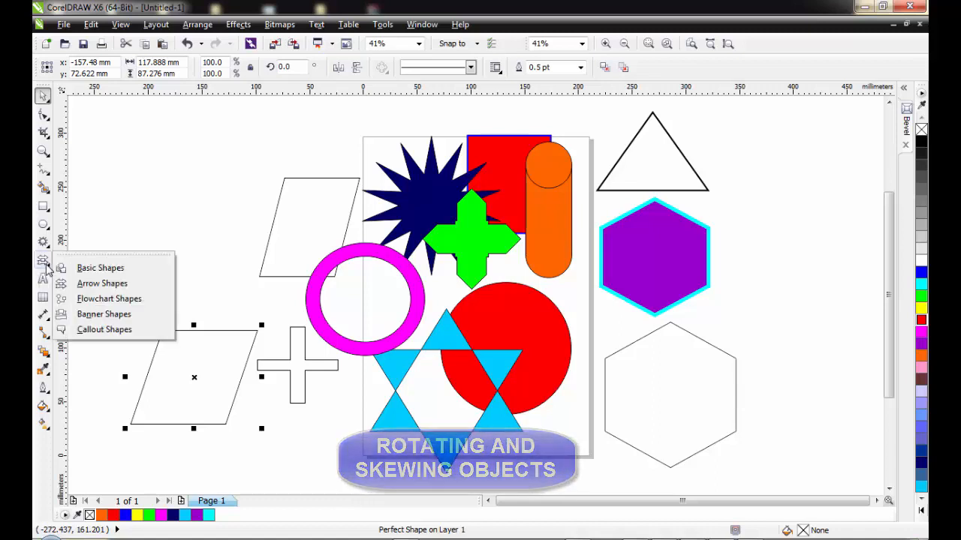
left_click(105, 330)
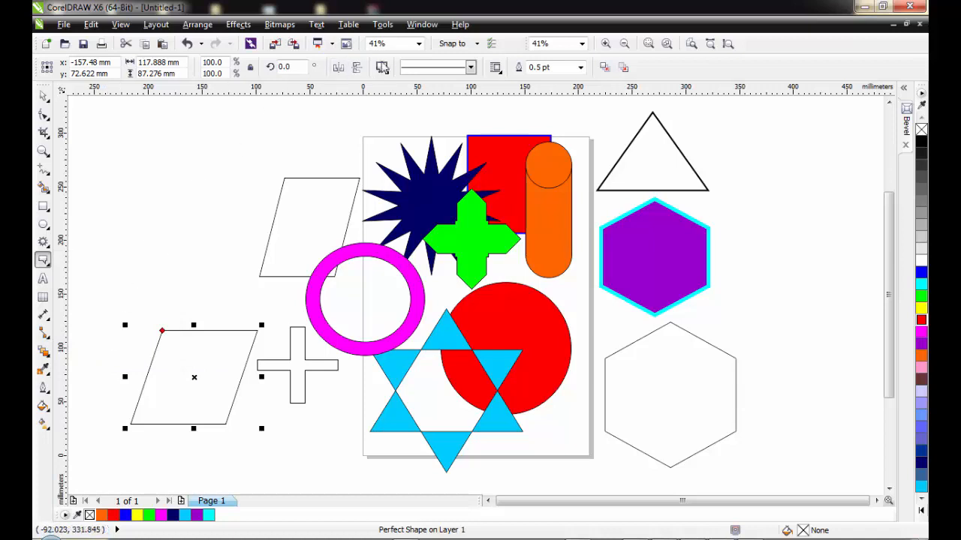
left_click(381, 68)
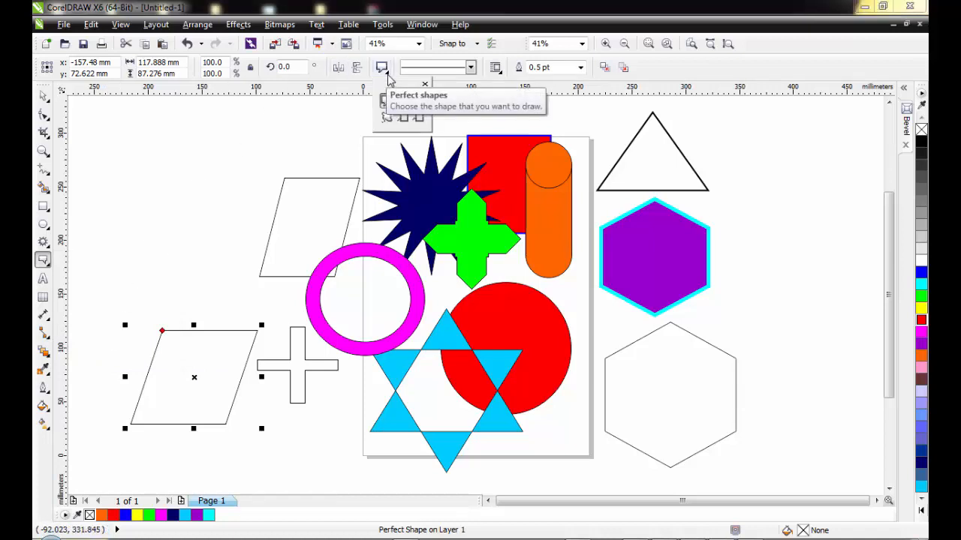
left_click(391, 117)
left_click_drag(197, 156, 295, 233)
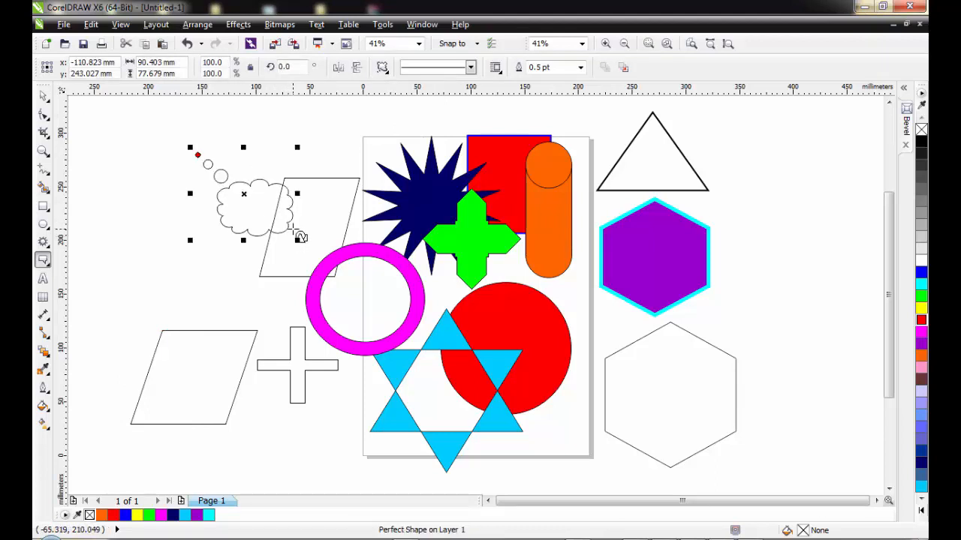
Fill the cloud callout with cyan (#00FFFF) and give it a 2.0 pt red outline.
left_click(383, 67)
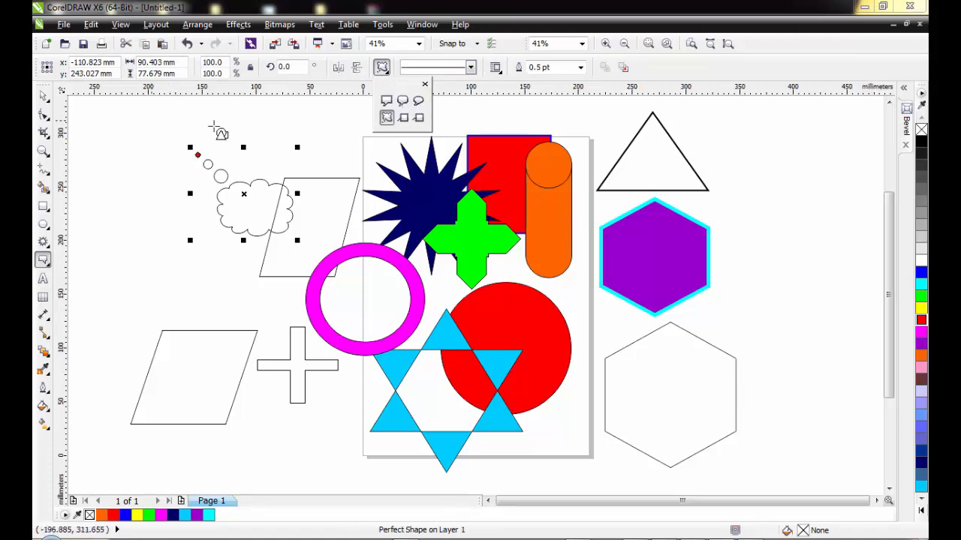
left_click(919, 274)
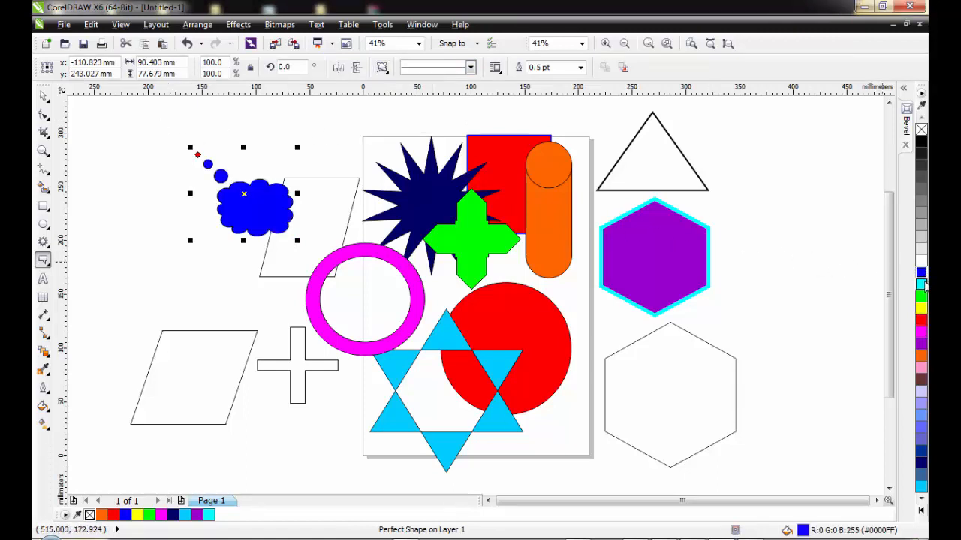
left_click(920, 284)
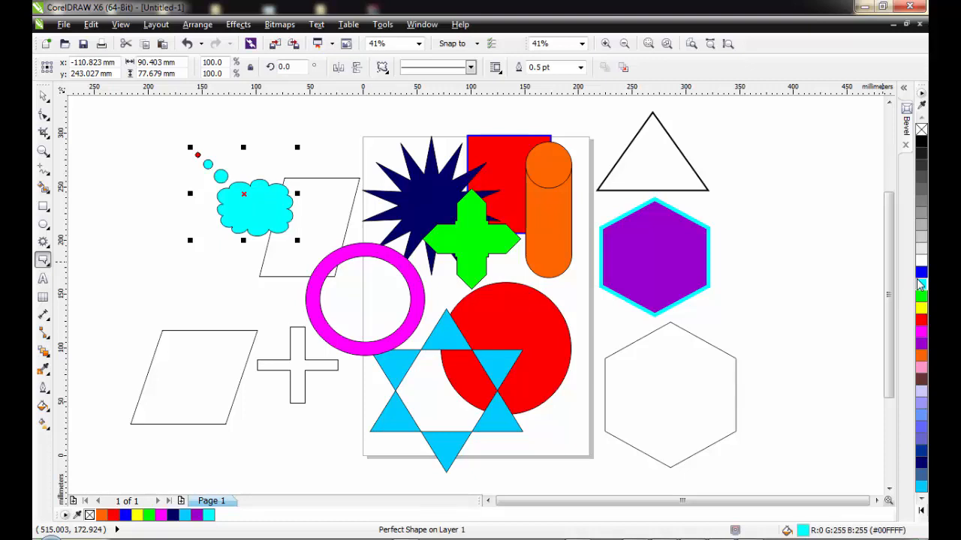
left_click(581, 67)
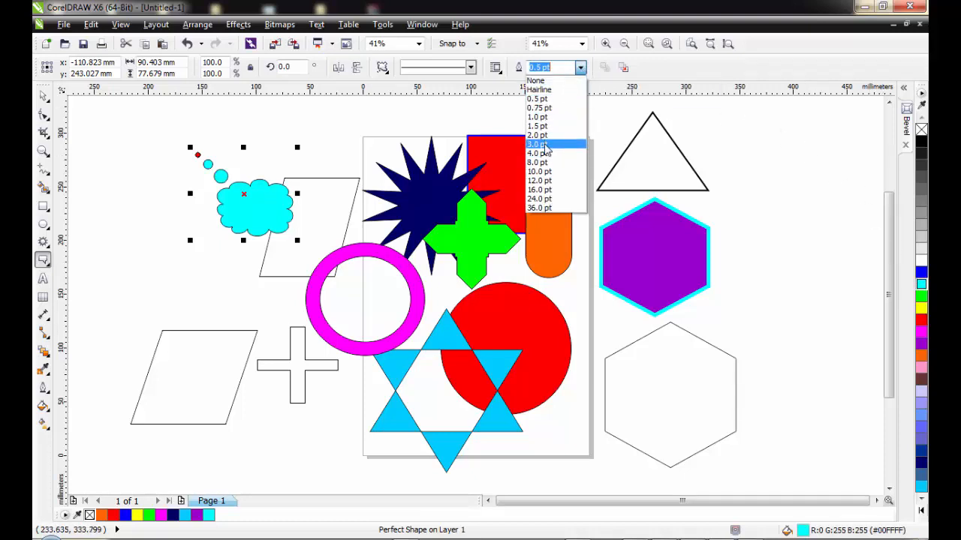
left_click(544, 135)
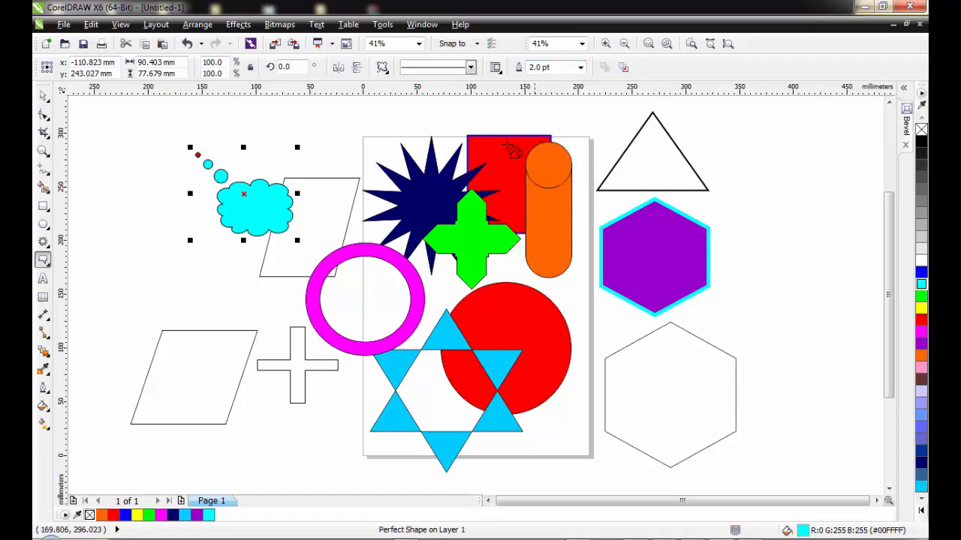
Shrink the cloud callout to about 62 × 53 mm left of the page and move the upper parallelogram beneath it.
left_click_drag(247, 193, 789, 227)
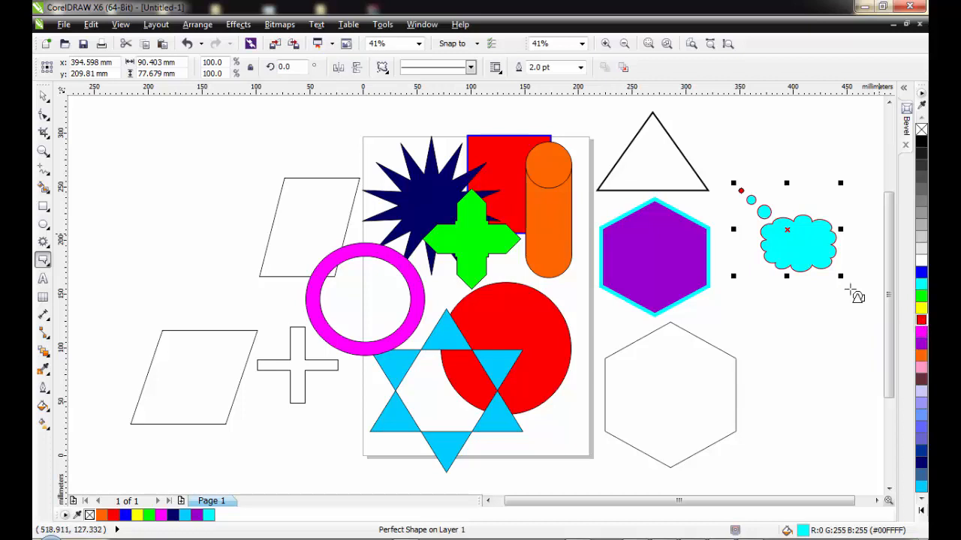
left_click(44, 97)
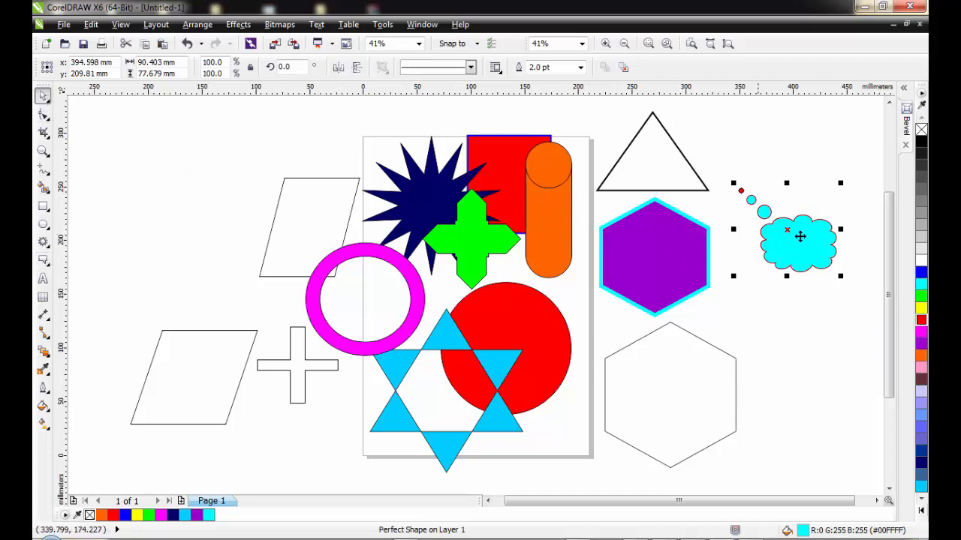
left_click_drag(841, 183, 807, 212)
left_click_drag(782, 242, 238, 166)
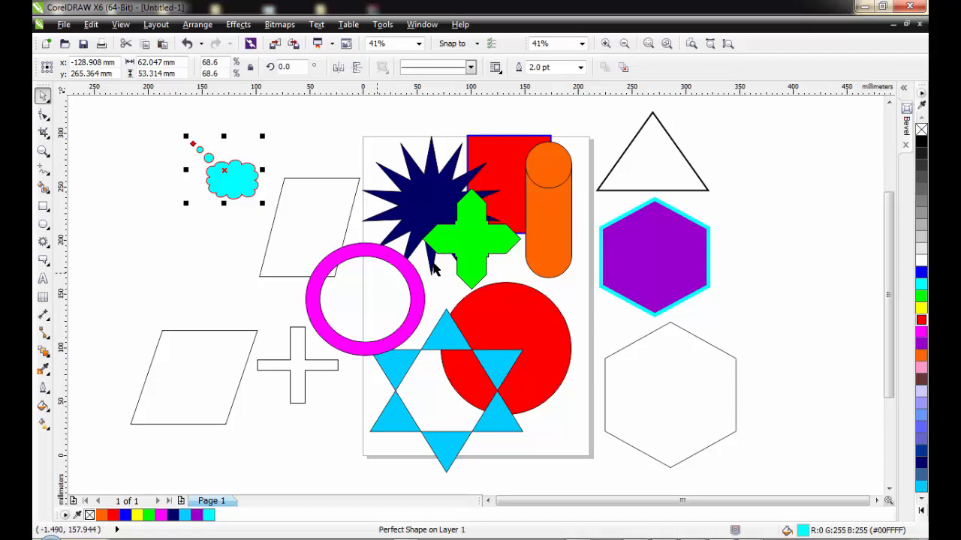
mouse_move(347, 223)
left_mouse_down()
mouse_move(262, 261)
mouse_move(241, 259)
mouse_move(259, 261)
left_mouse_up()
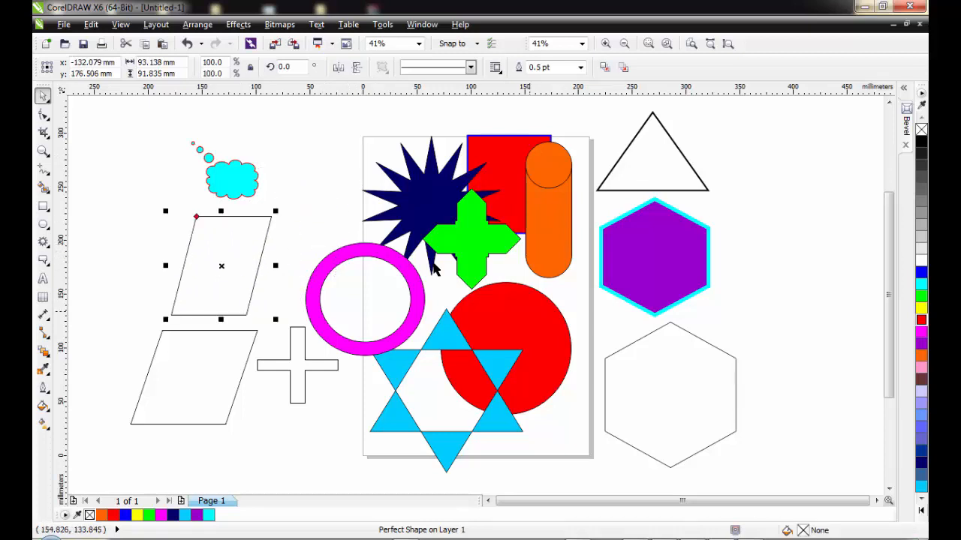
Move the red circle slightly right and down, and set its outline width to 4.0 pt.
mouse_move(529, 313)
left_mouse_down()
mouse_move(566, 298)
mouse_move(525, 329)
left_mouse_up()
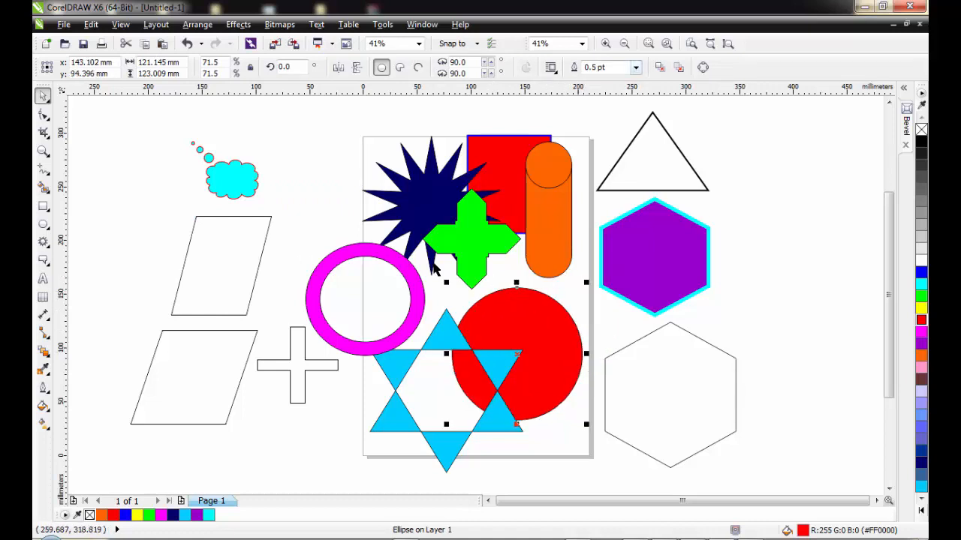
left_click(635, 67)
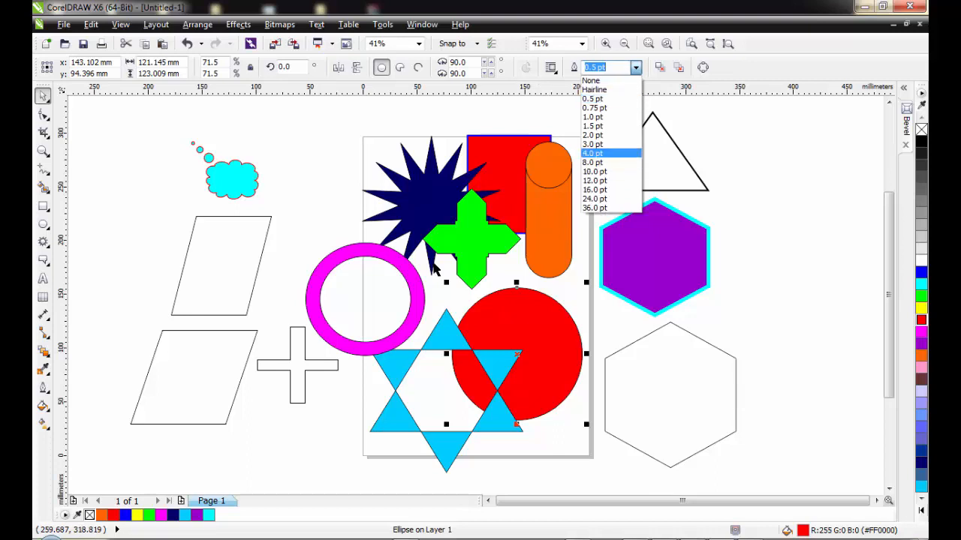
left_click(592, 153)
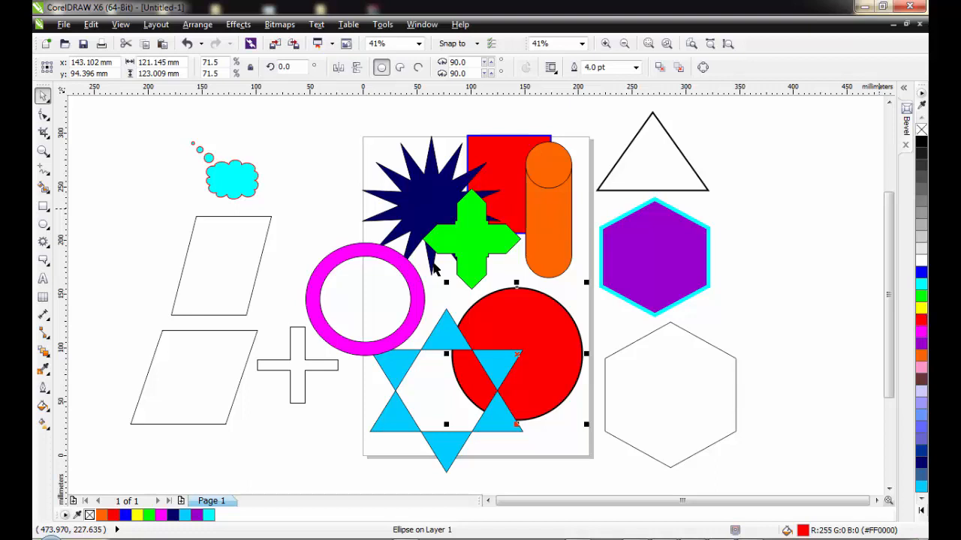
Move the circle without a fill to the right of the purple hexagon, and try a blue (#0000FF) fill before clearing it again.
left_click(921, 129)
left_click_drag(554, 345, 820, 205)
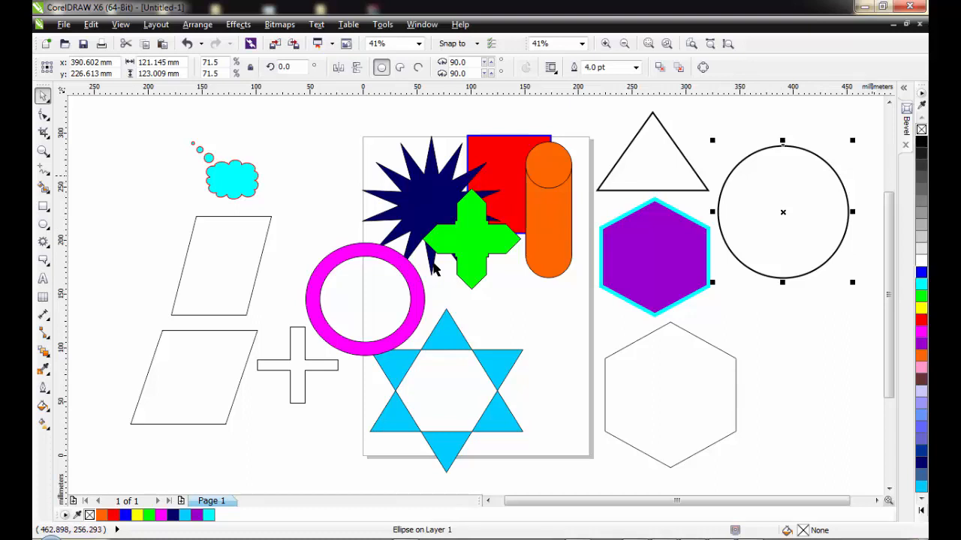
left_click(921, 272)
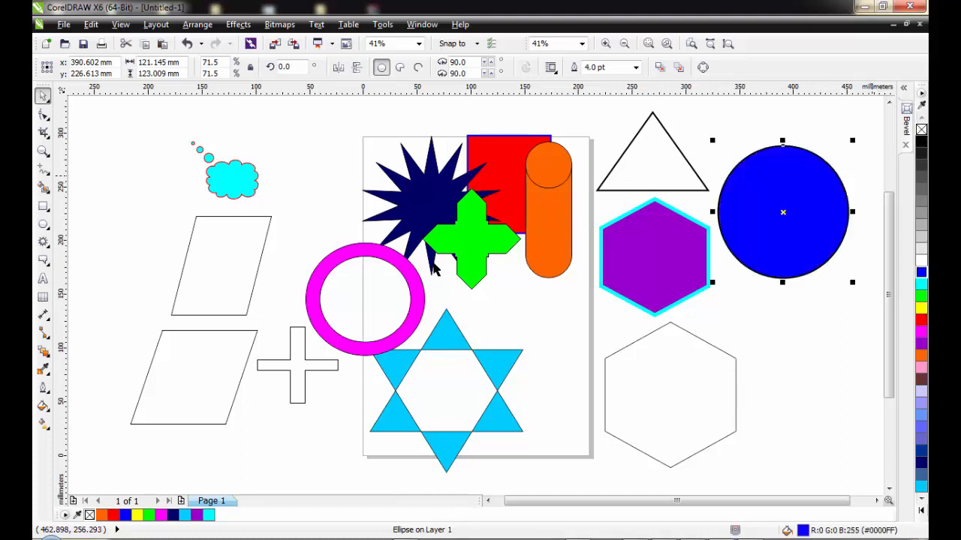
left_click(921, 129)
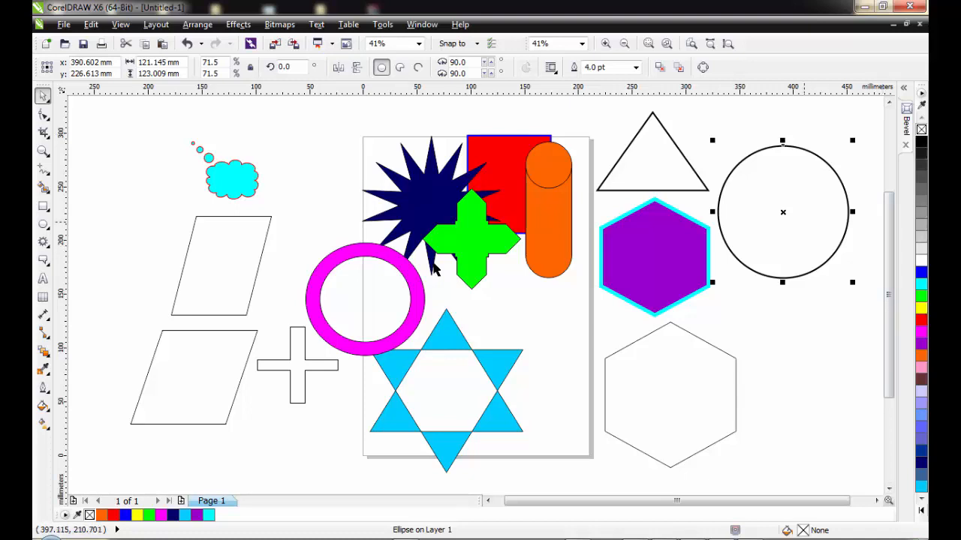
Fill the circle with red (#FF0000), remove its outline, and place it back at the six-pointed star's right side.
left_click(921, 319)
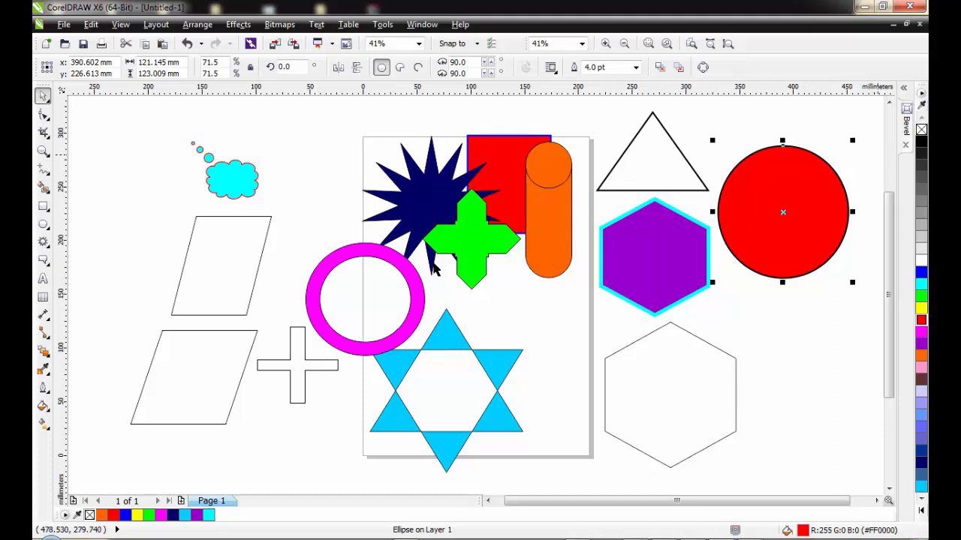
right_click(921, 130)
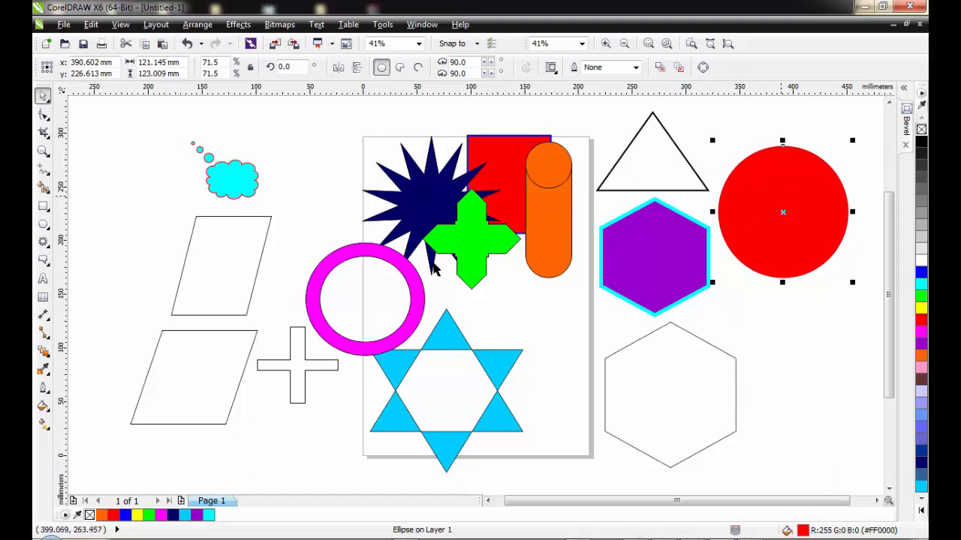
mouse_move(780, 212)
left_mouse_down()
mouse_move(635, 335)
mouse_move(533, 322)
mouse_move(568, 347)
mouse_move(523, 338)
left_mouse_up()
Shrink the unfilled hexagon and place it in the page's lower-right corner, overlapping the red circle's edge.
left_click(702, 386)
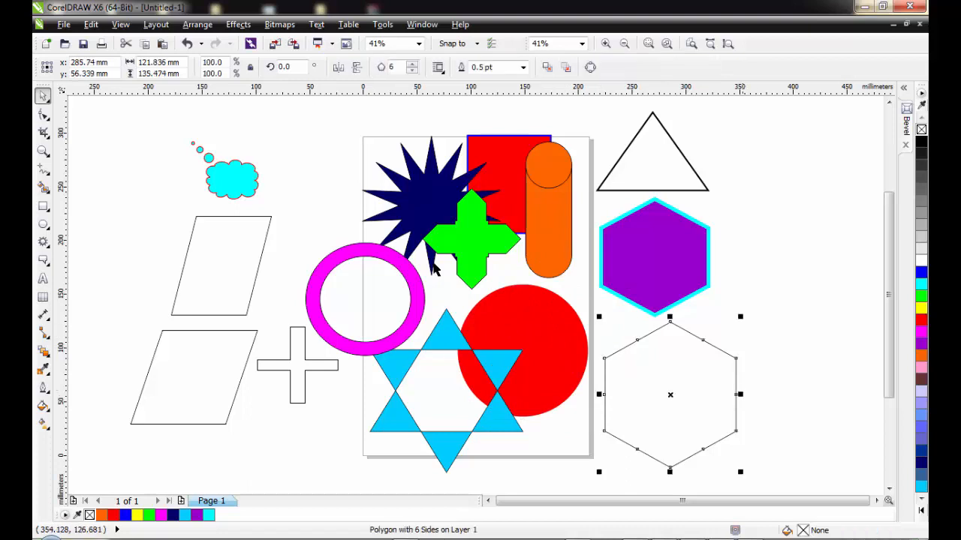
mouse_move(741, 317)
left_mouse_down()
mouse_move(696, 365)
mouse_move(644, 388)
mouse_move(662, 377)
left_mouse_up()
left_click_drag(655, 418, 583, 403)
Shrink the six-pointed star to about 77 × 82 mm and place it in the page's lower-left area, clear of the red circle.
left_click(491, 428)
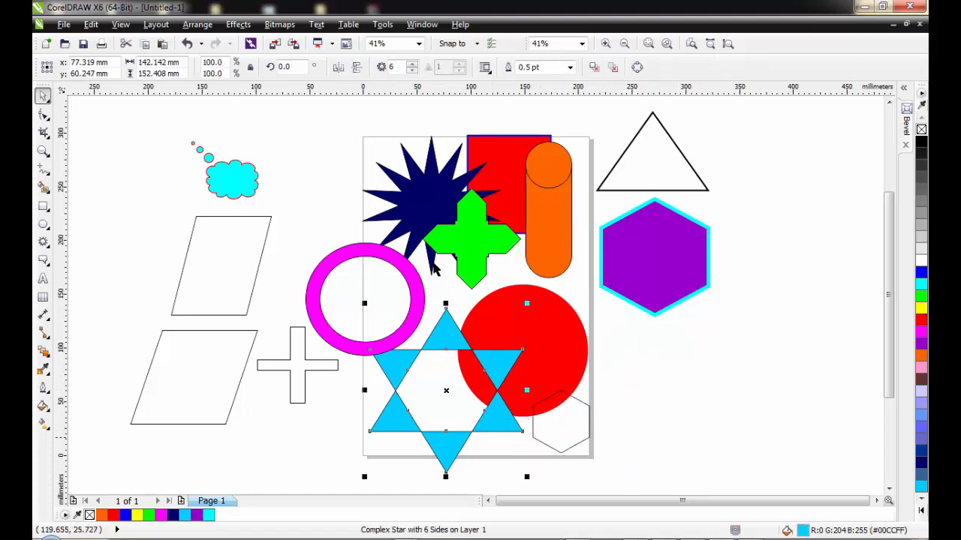
left_click_drag(364, 477, 439, 396)
left_click_drag(502, 336, 436, 382)
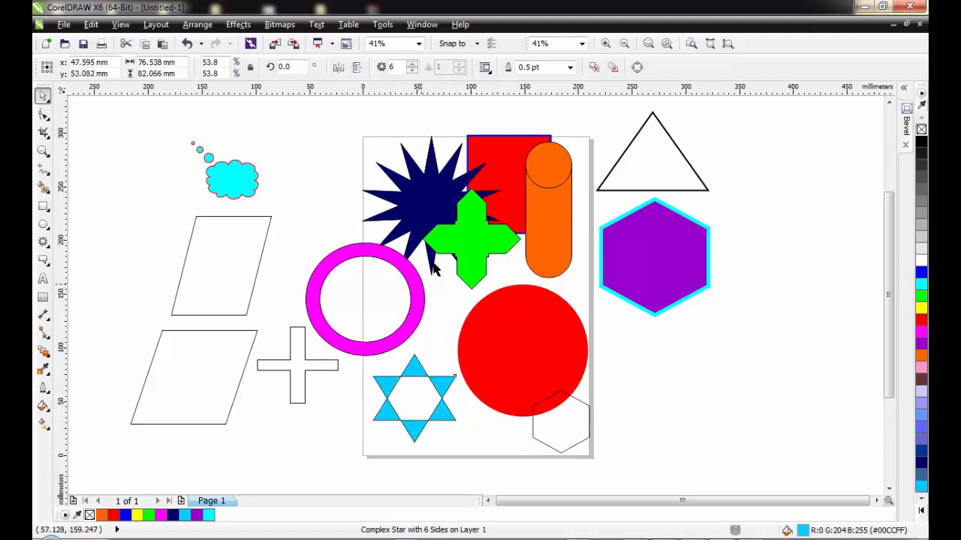
Shrink the magenta ring to about 58 × 55 mm and place it directly above the six-pointed star.
left_click(421, 284)
mouse_move(312, 248)
left_mouse_down()
mouse_move(375, 308)
mouse_move(357, 290)
left_mouse_up()
left_click_drag(413, 301, 433, 297)
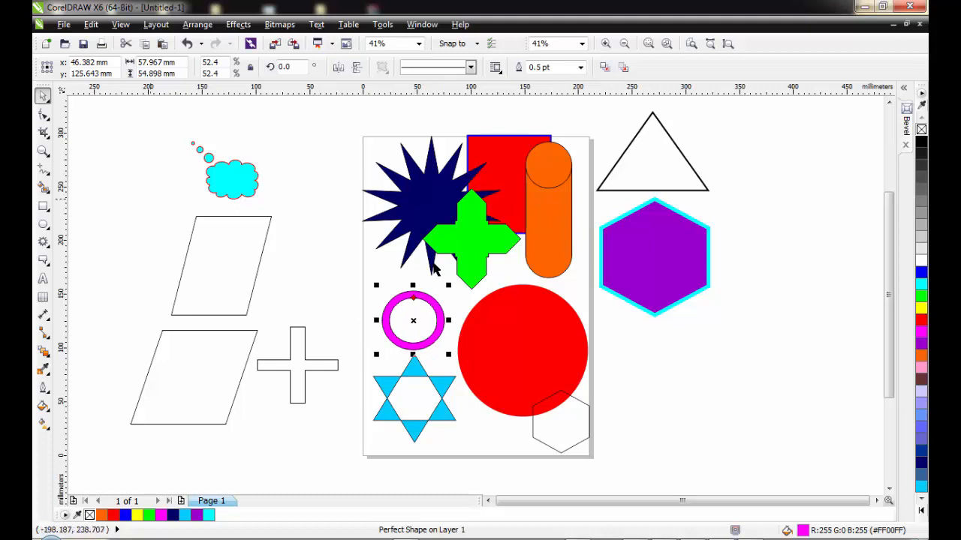
Delete the two unfilled parallelograms to the left of the page.
left_click(247, 260)
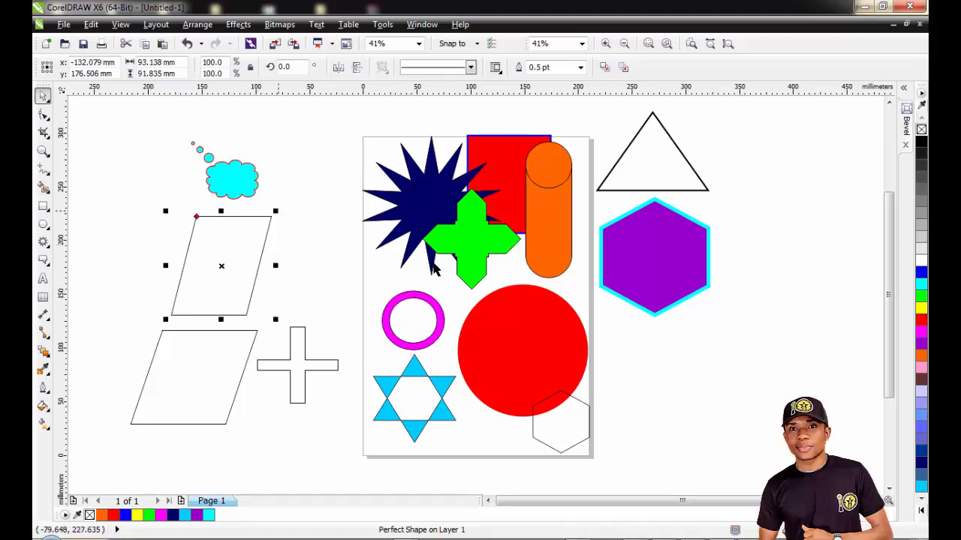
left_click_drag(277, 211, 218, 261)
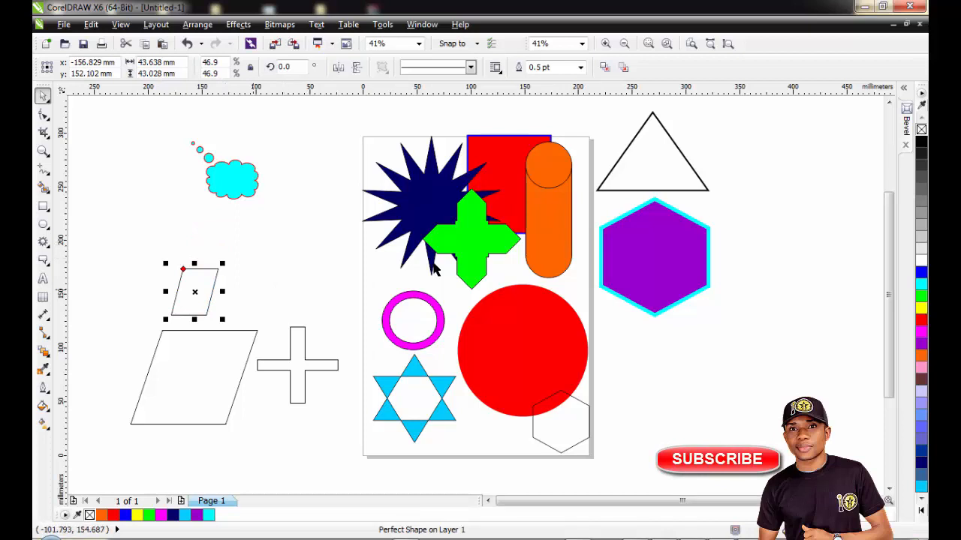
key("Delete")
left_click_drag(190, 362, 236, 258)
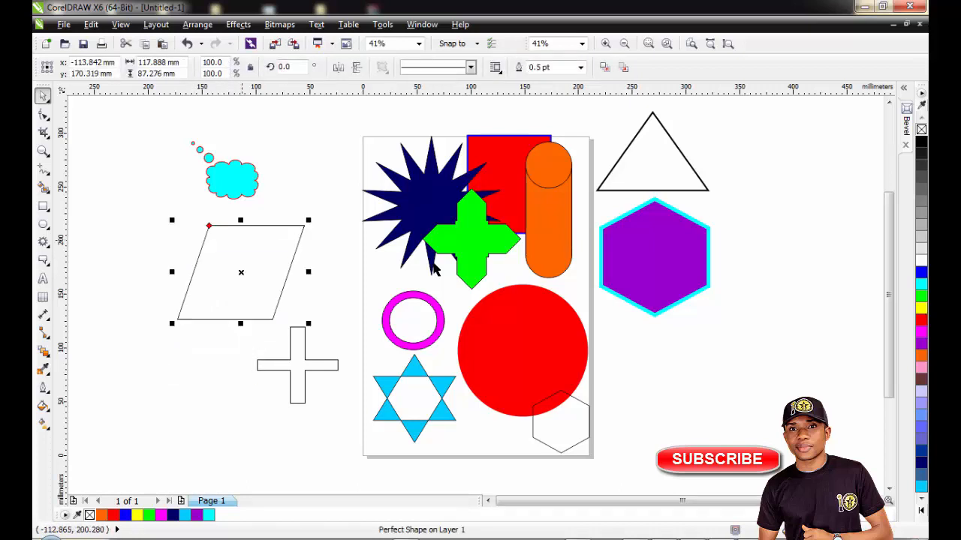
right_click(434, 270)
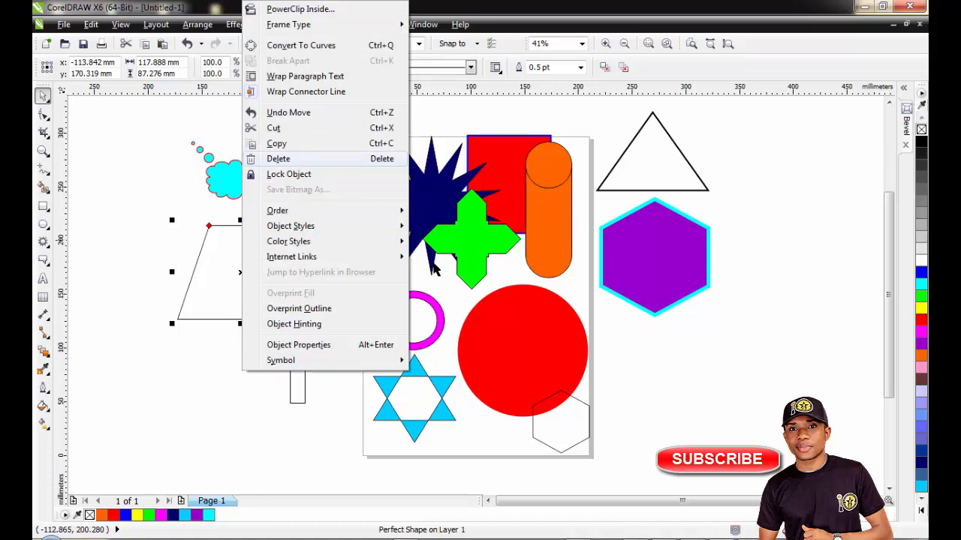
key("Return")
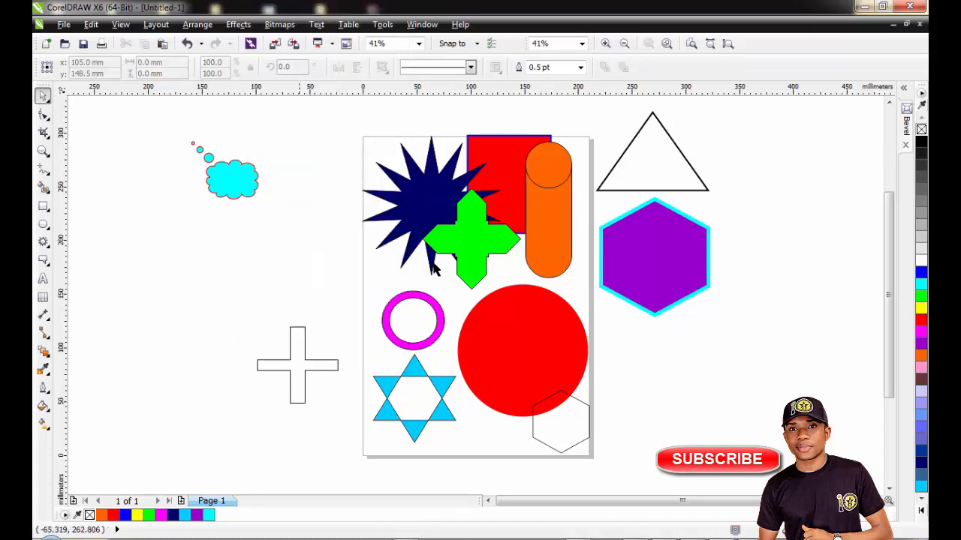
Move the unfilled cross onto the page above the lowered magenta ring, shrink it to about 55 × 52 mm, and fill it with brown (#663333).
left_click(298, 364)
left_click_drag(300, 364, 465, 308)
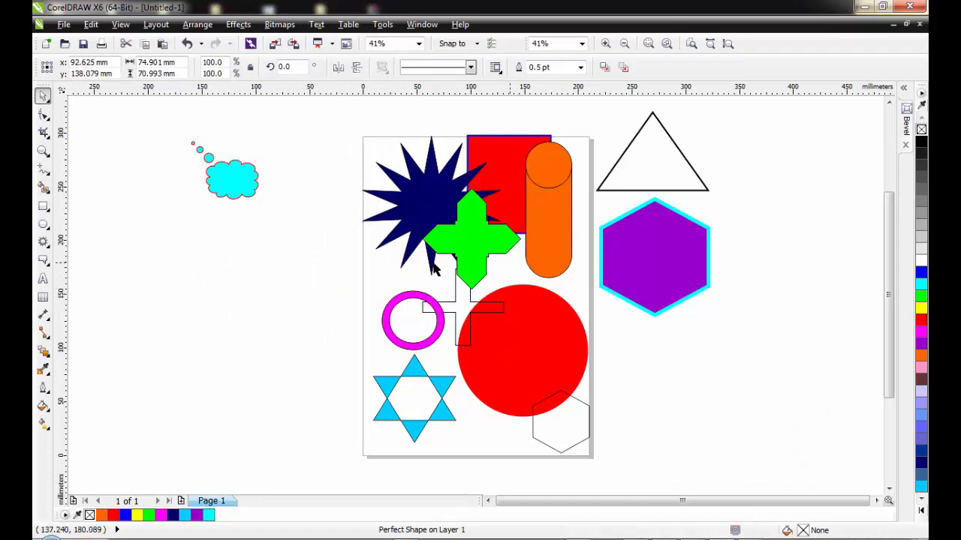
left_click_drag(510, 263, 481, 283)
left_click_drag(453, 316, 452, 291)
left_click_drag(392, 304, 384, 327)
left_click_drag(447, 289, 428, 291)
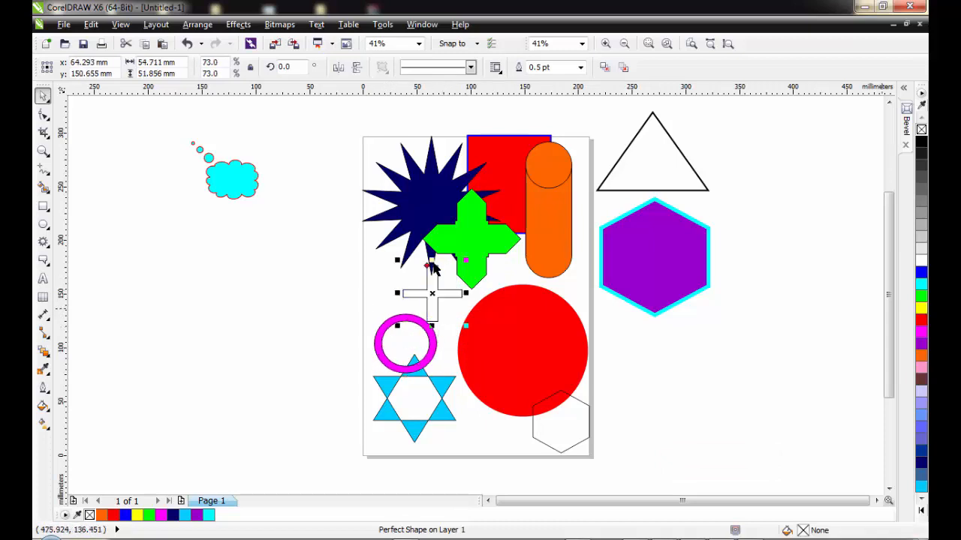
left_click(921, 379)
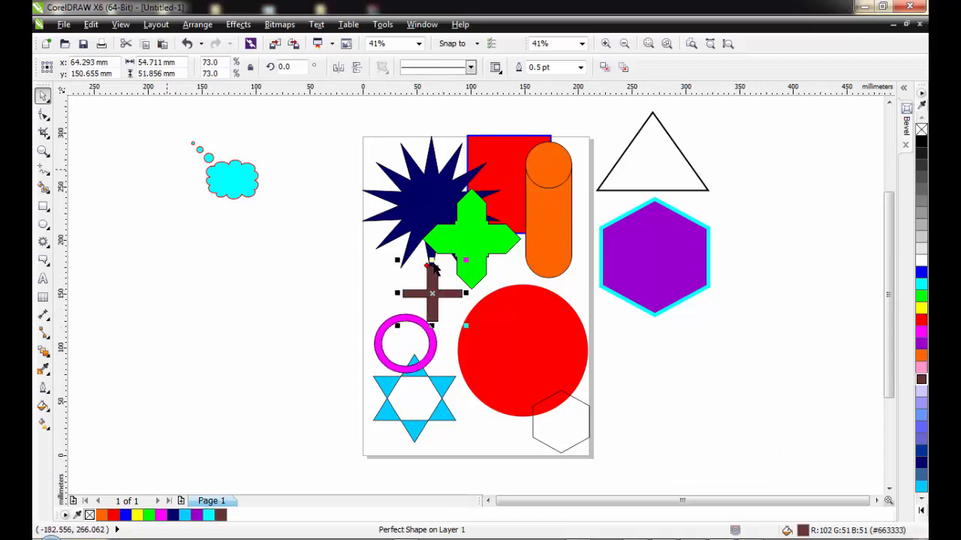
Move the cyan thought cloud above the red circle, and shrink the purple hexagon and place it beside the six-pointed star.
left_click_drag(231, 179, 524, 275)
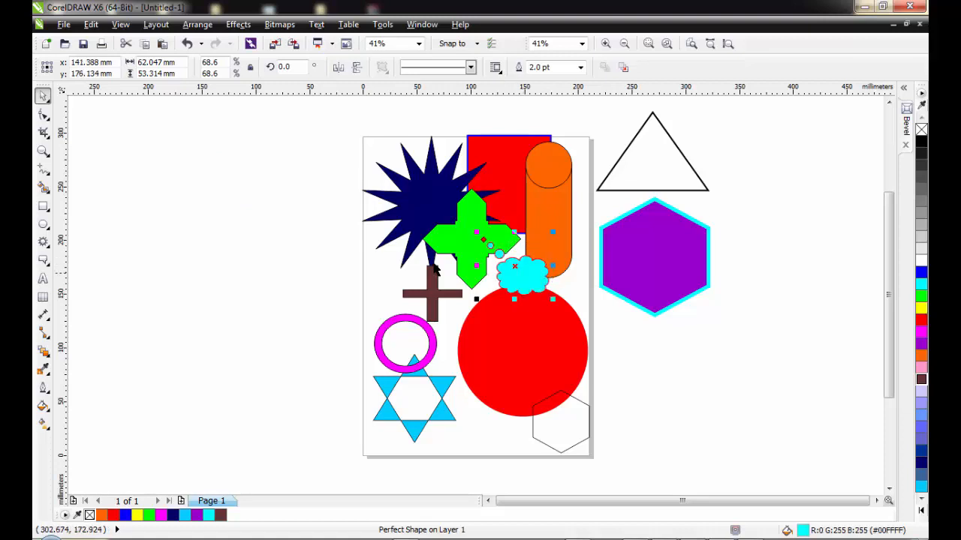
left_click(697, 261)
left_click_drag(712, 194, 666, 244)
left_click_drag(635, 292, 483, 426)
Move the triangle onto the page beneath the navy starburst, flatten it to about 37 mm high, and fill it with red (#FF0000).
left_click_drag(673, 177, 433, 264)
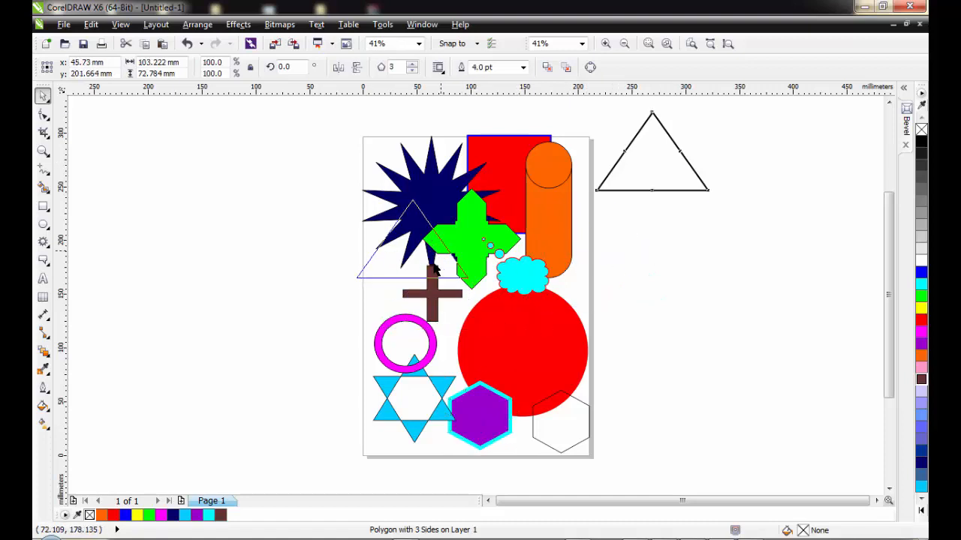
left_click_drag(411, 194, 411, 233)
left_click(921, 320)
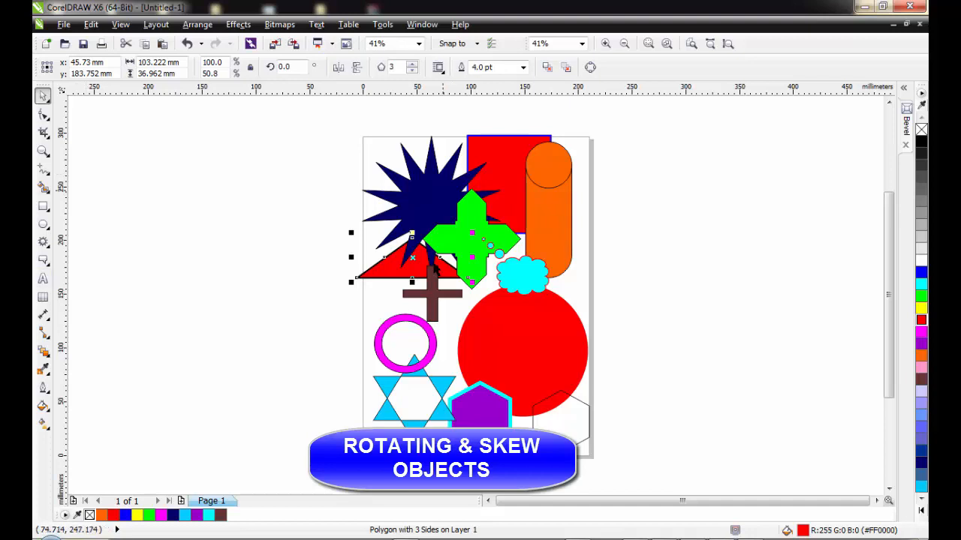
Reposition the navy starburst in the page's upper-left area and move the orange cylinder down over the red circle.
left_click_drag(444, 186, 284, 224)
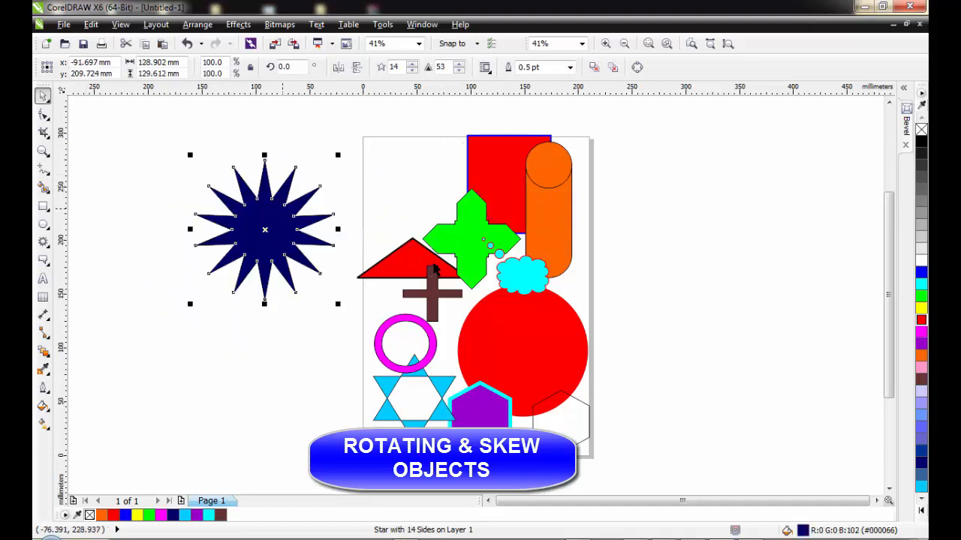
key("ctrl+z")
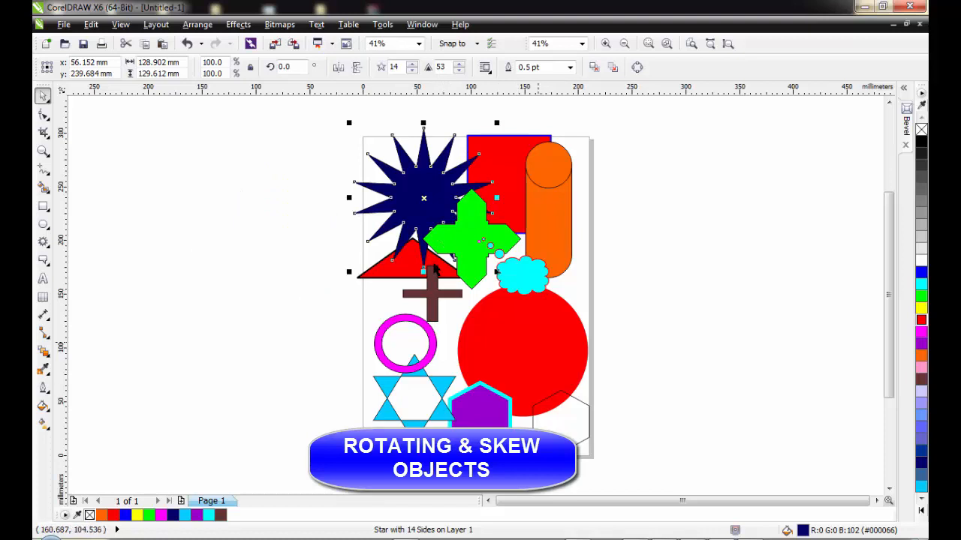
left_click_drag(564, 205, 576, 338)
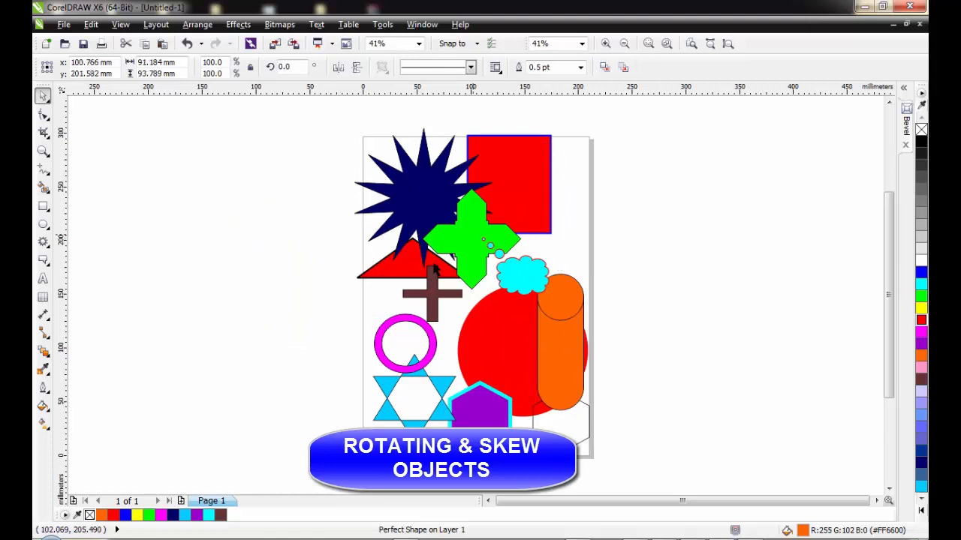
Move the green cross to the empty area left of the page and rotate it to about 227.3 degrees.
left_click_drag(475, 233, 277, 224)
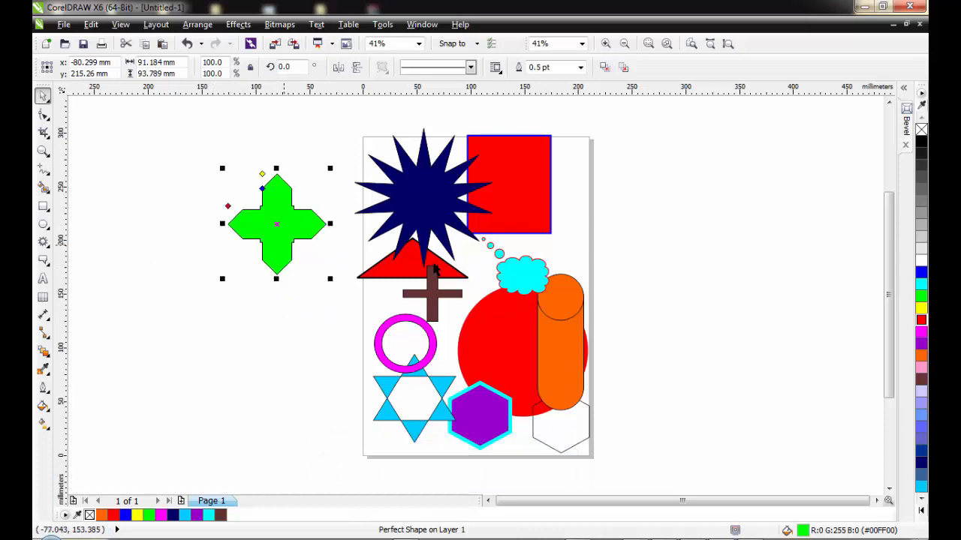
key("ctrl+z")
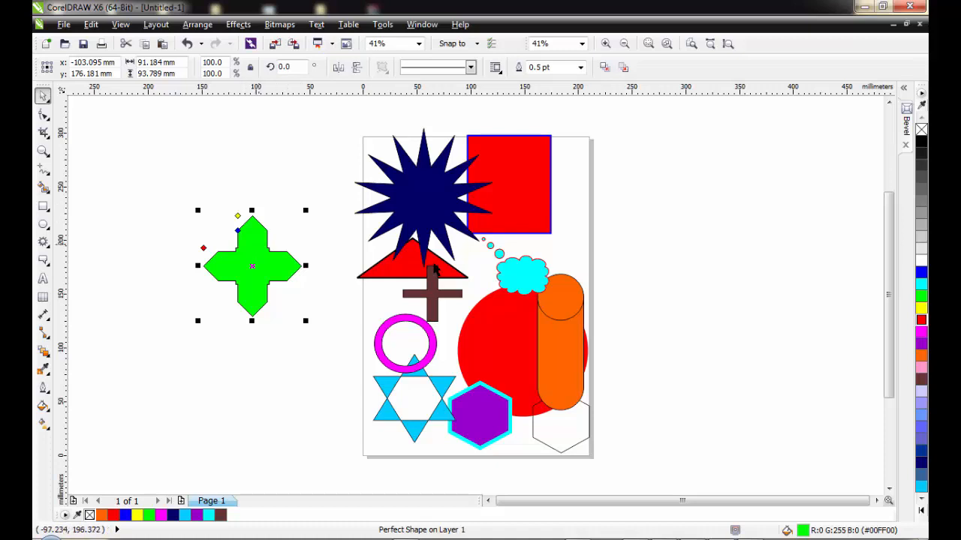
left_click(258, 245)
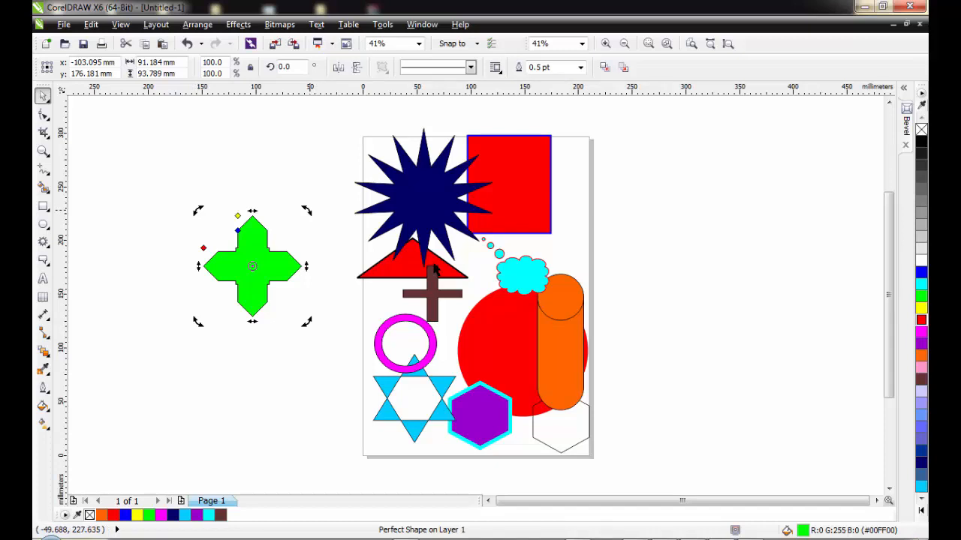
left_click_drag(309, 211, 256, 346)
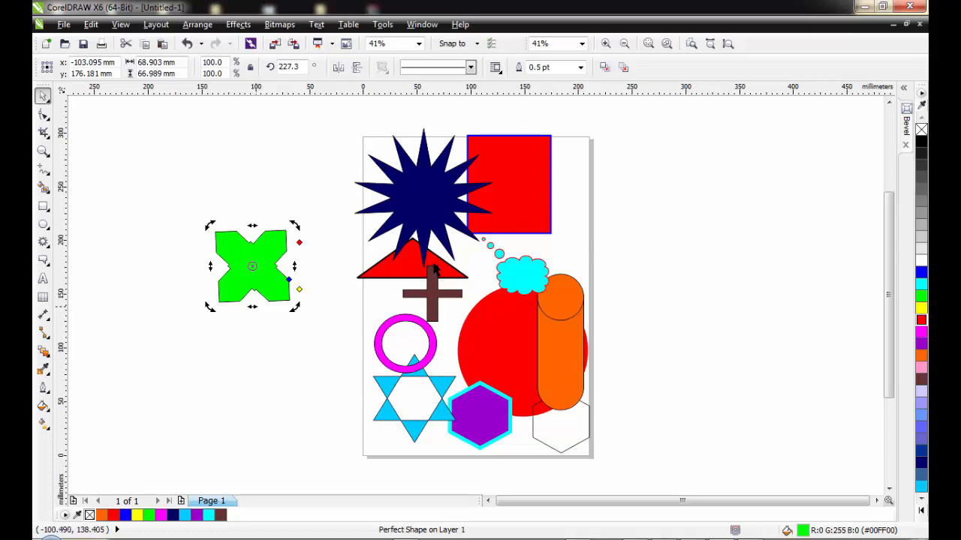
Skew the green shape horizontally to about 103 mm wide and place it at the page's right edge above the orange cylinder.
left_click_drag(253, 307, 224, 277)
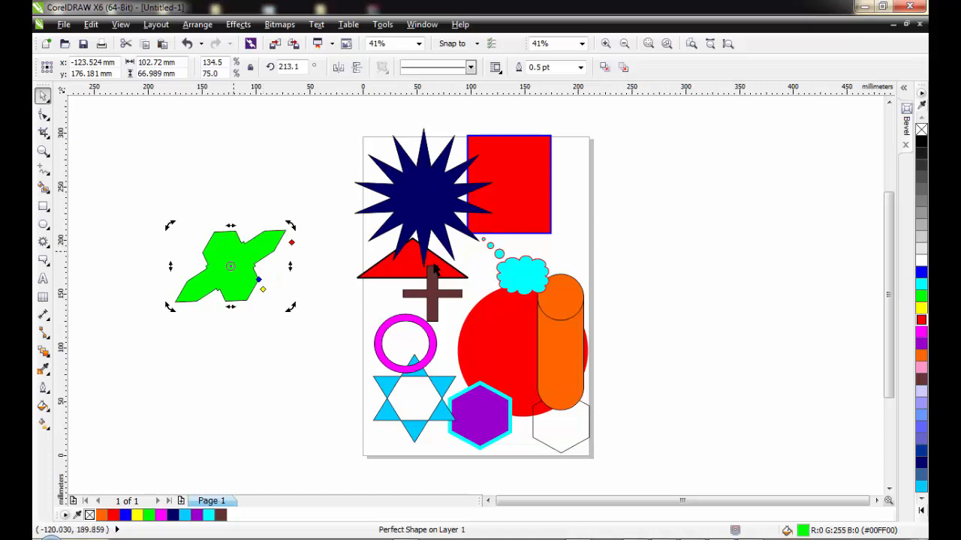
left_click(233, 252)
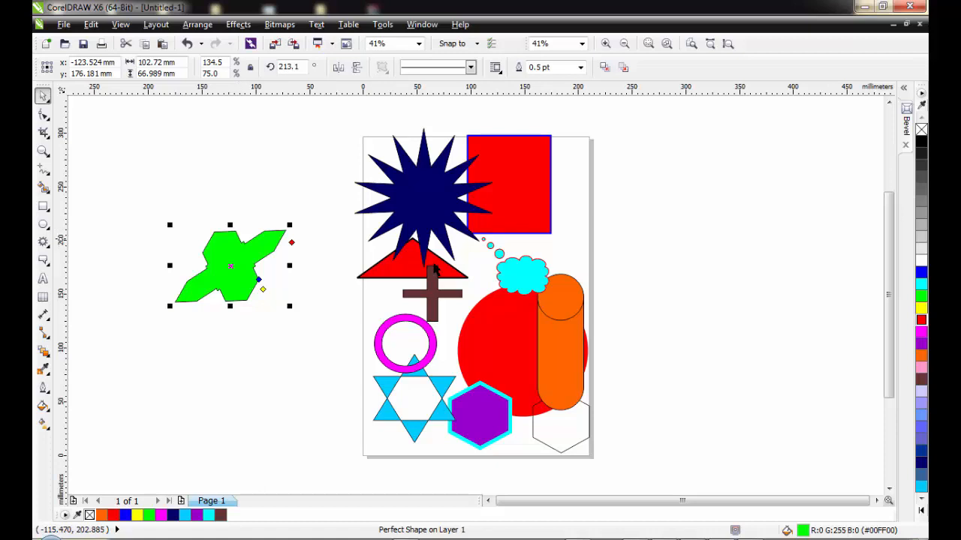
left_click(232, 246)
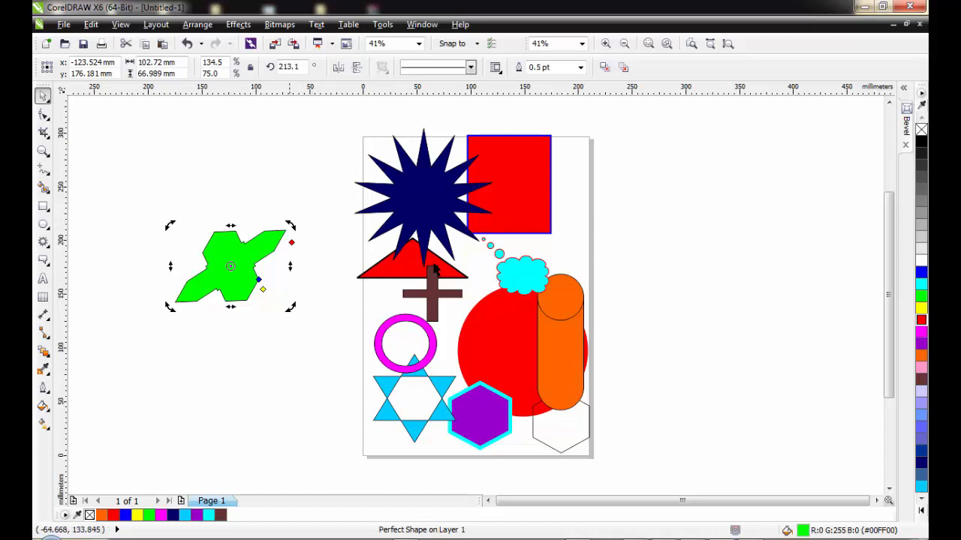
left_click(262, 244)
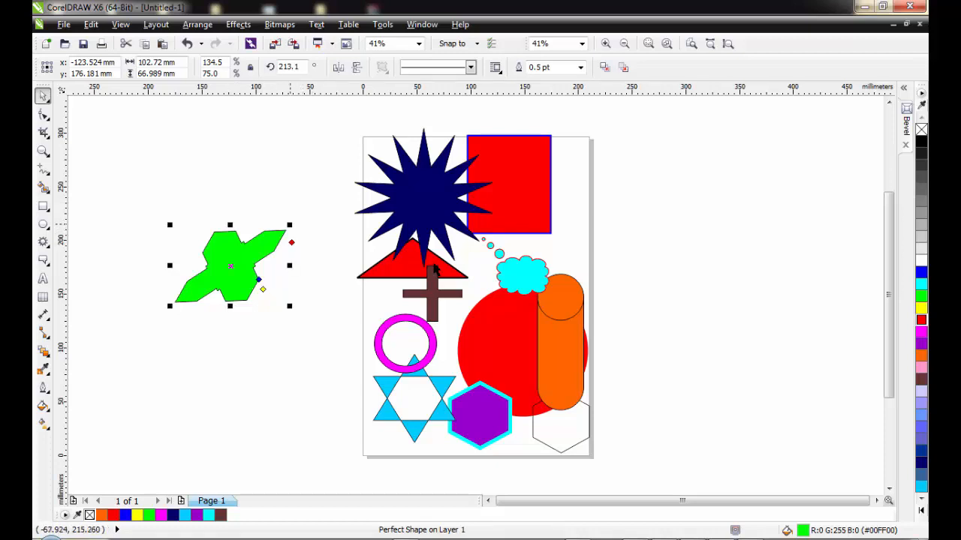
left_click_drag(290, 225, 575, 244)
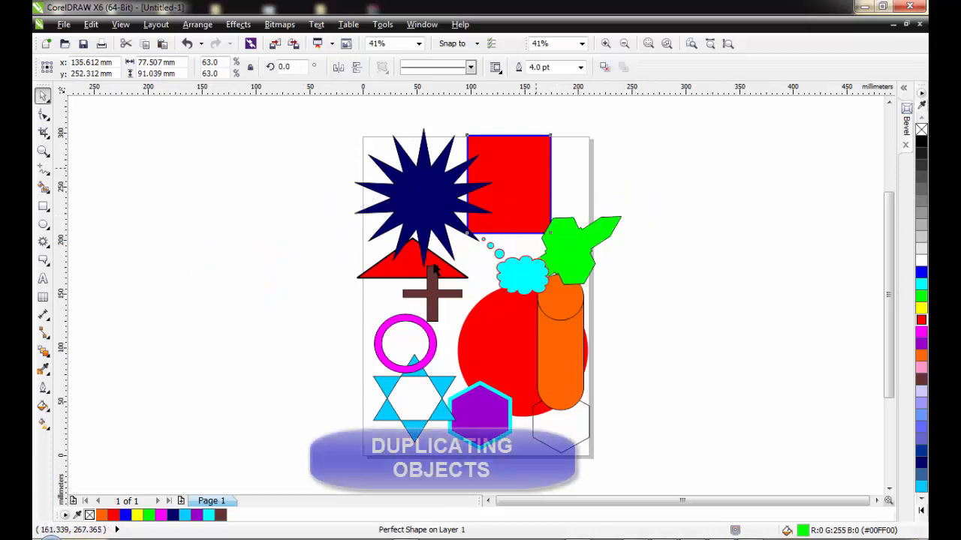
Move the red rectangle slightly right and down, centring it at about X 149 mm, Y 248 mm.
key("Tab")
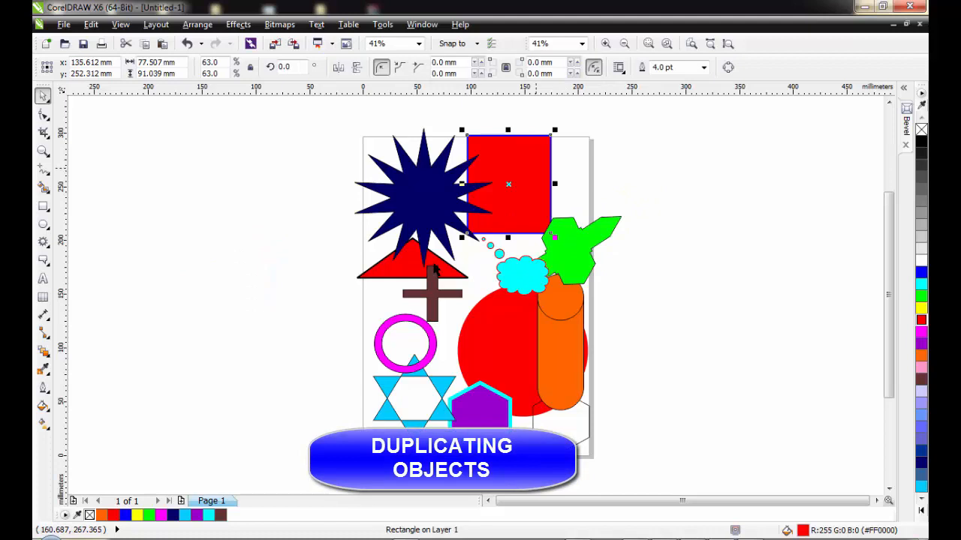
mouse_move(536, 168)
left_mouse_down()
mouse_move(616, 178)
mouse_move(679, 294)
mouse_move(632, 266)
mouse_move(681, 270)
mouse_move(631, 248)
mouse_move(540, 172)
mouse_move(552, 162)
left_mouse_up()
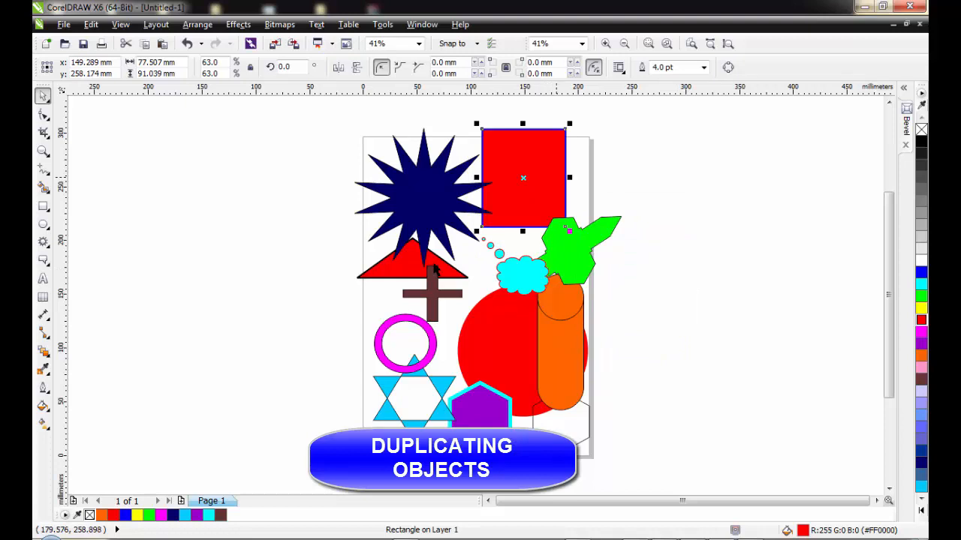
mouse_move(548, 162)
left_mouse_down()
mouse_move(531, 186)
mouse_move(545, 176)
left_mouse_up()
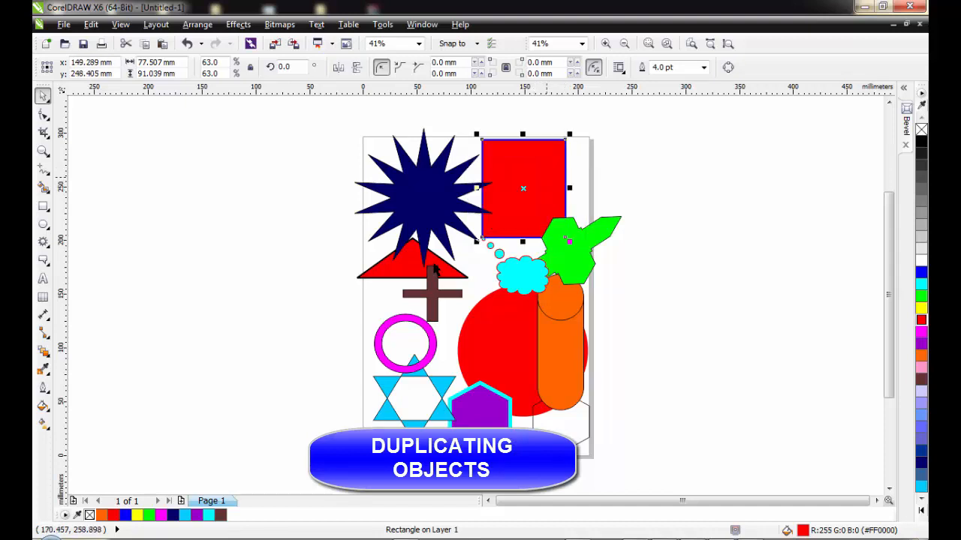
Duplicate the red rectangle and place the copy left of the page, at about X -83 mm, Y 164 mm.
key("ctrl+d")
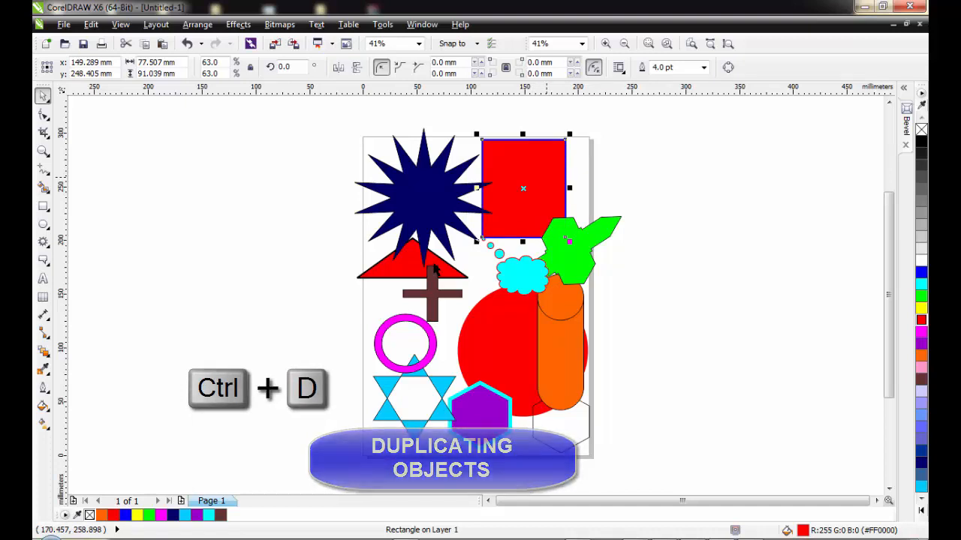
key("ctrl+d")
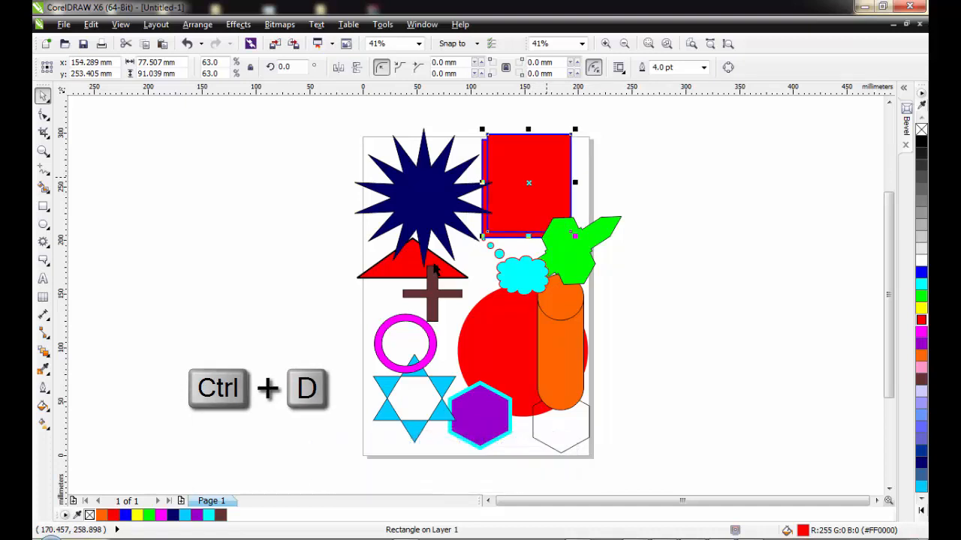
mouse_move(547, 163)
left_mouse_down()
mouse_move(345, 206)
mouse_move(286, 206)
left_mouse_up()
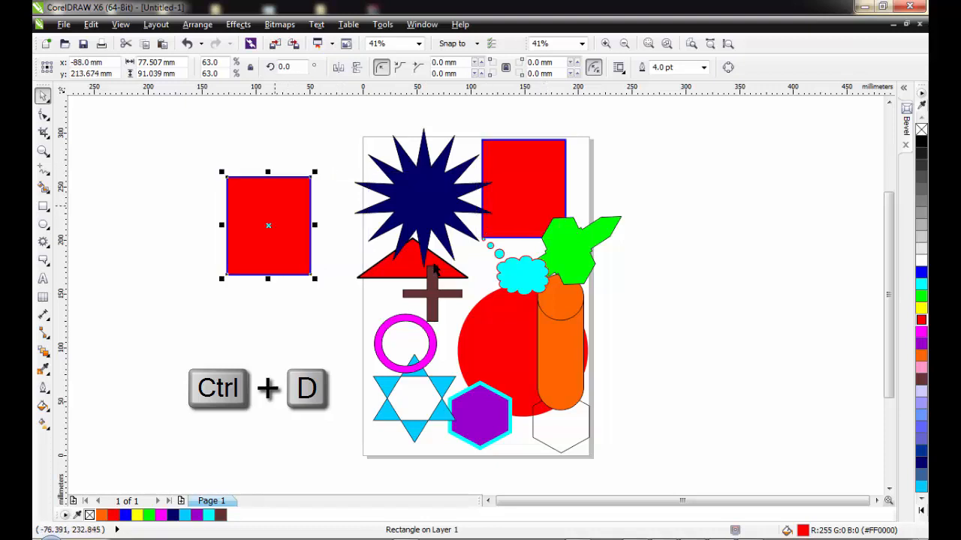
left_click_drag(281, 205, 280, 251)
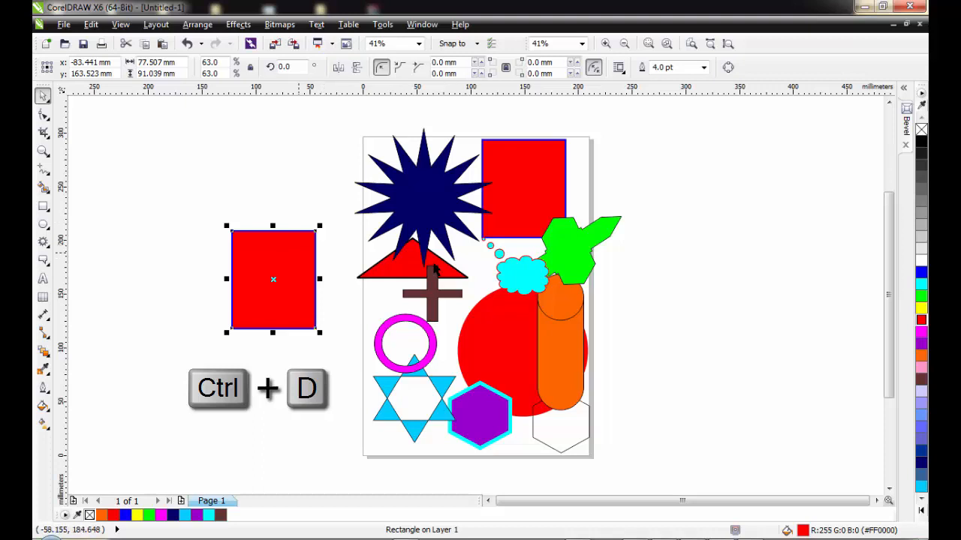
Reselect the duplicated rectangle and switch between its rotate/skew handles and its sizing handles.
key("Escape")
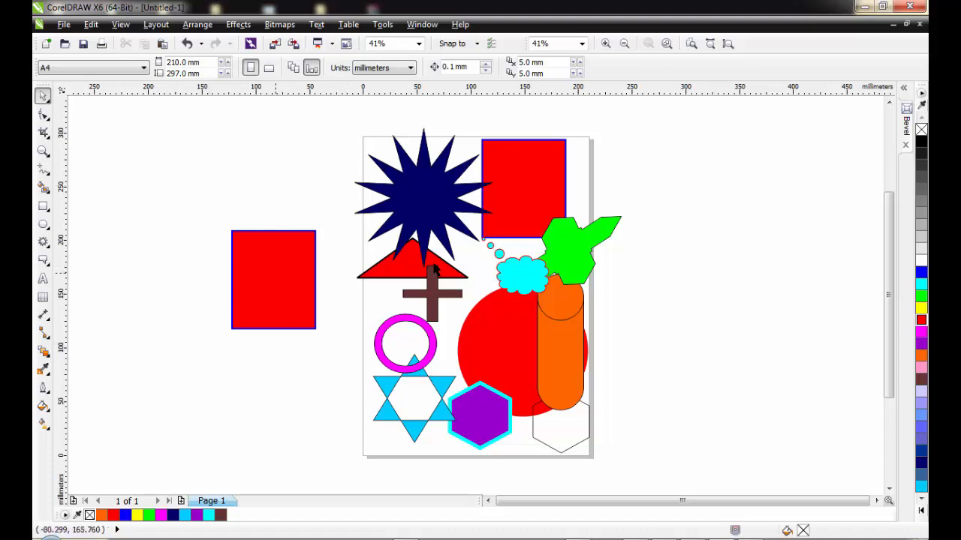
left_click(274, 265)
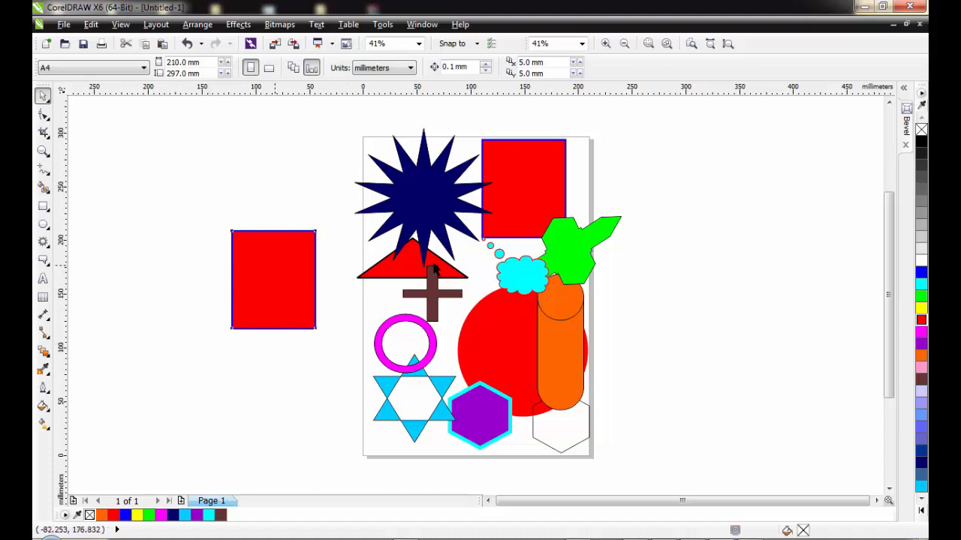
left_click(274, 265)
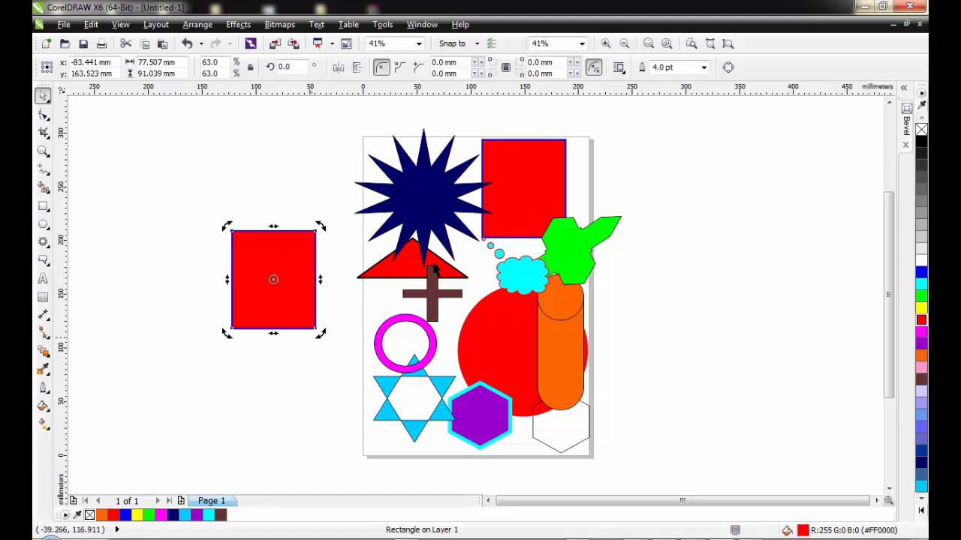
left_click(279, 256)
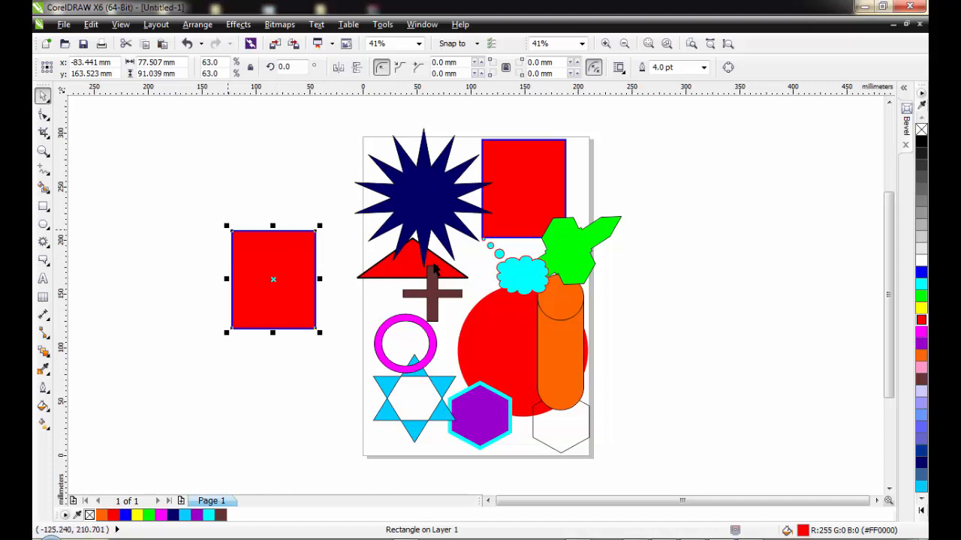
Rotate the duplicated red rectangle clockwise about its centre to an angle of about 302.5°.
left_click(257, 251)
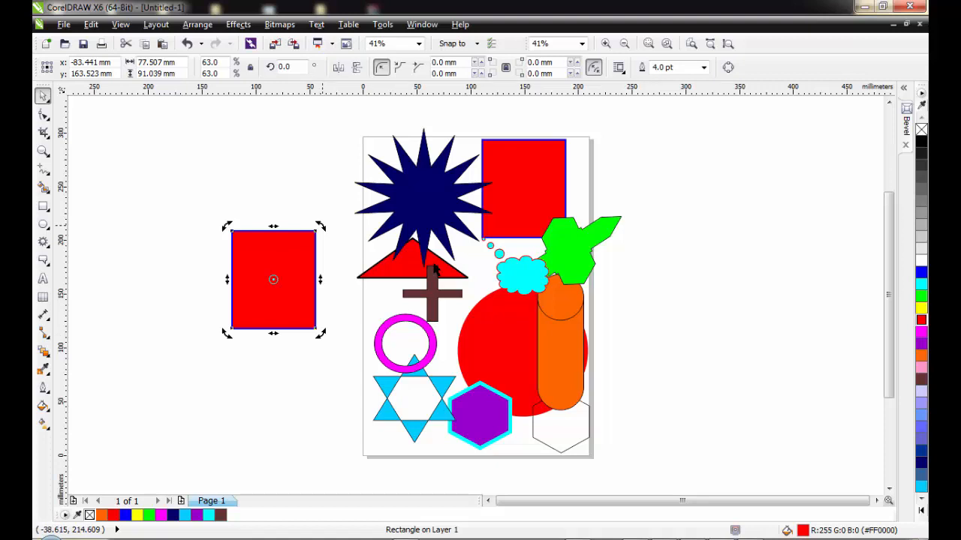
left_click_drag(322, 224, 328, 285)
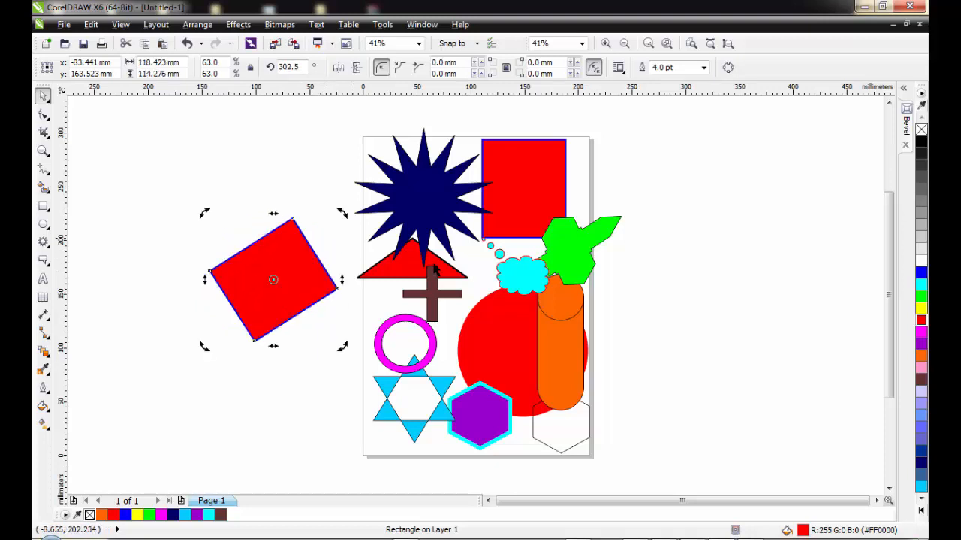
left_click(300, 261)
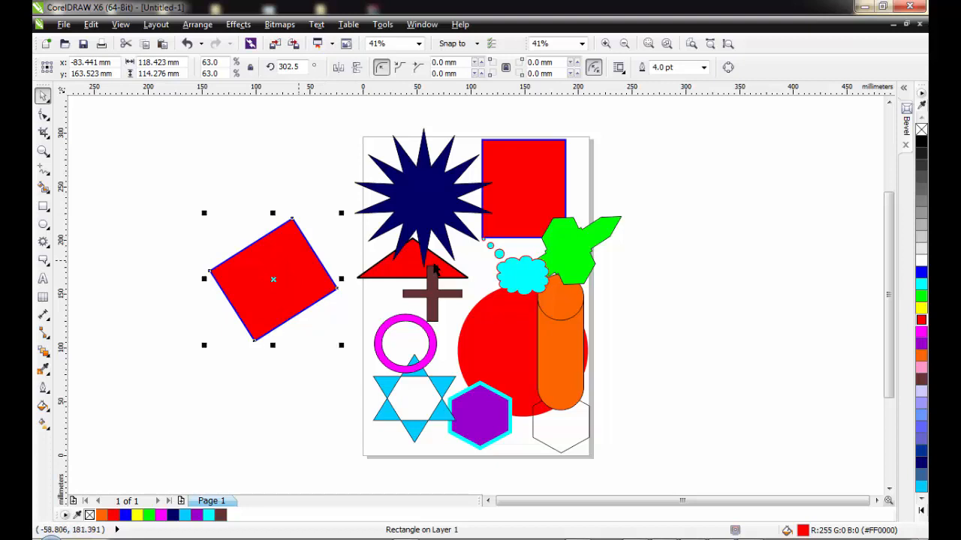
Shrink the rotated rectangle to about 40 × 39 mm and place it between the triangle and the cloud, at about X 103 mm, Y 175 mm.
left_click_drag(341, 212, 287, 271)
left_click_drag(434, 269, 434, 269)
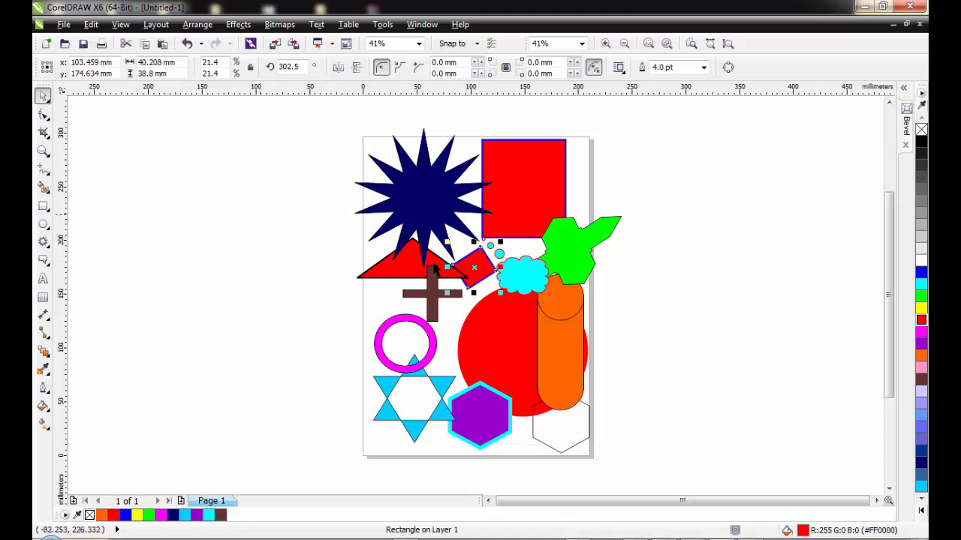
mouse_move(180, 141)
left_mouse_down()
mouse_move(346, 284)
mouse_move(328, 414)
left_mouse_up()
left_click_drag(125, 130, 345, 452)
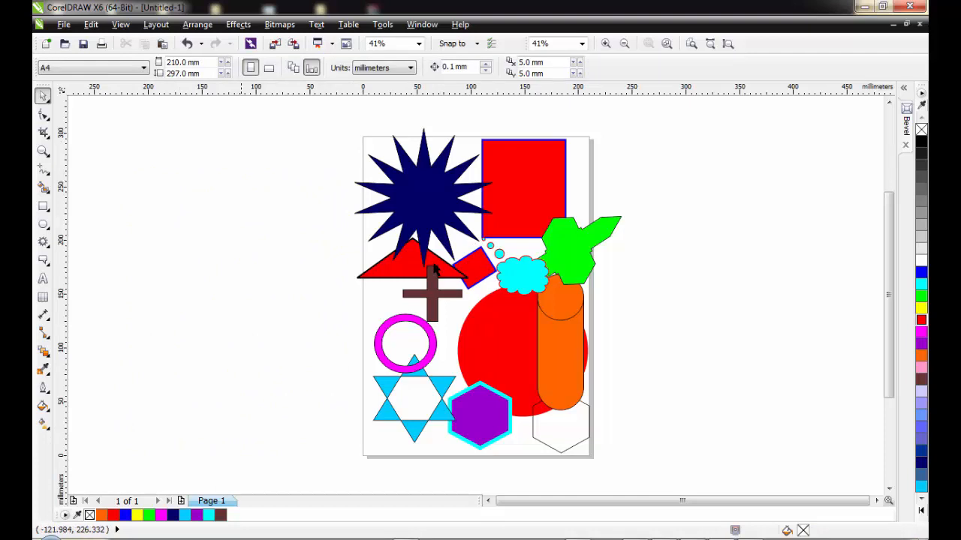
Move the dark blue star off the page to about X -112 mm, Y 209 mm, and the green shape to about X 326 mm, Y 242 mm.
left_click_drag(435, 186, 261, 230)
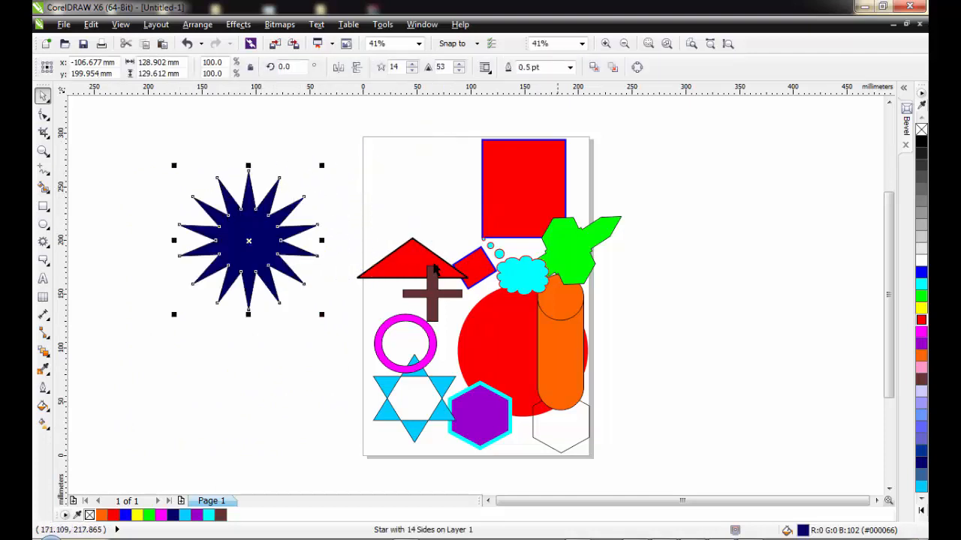
left_click_drag(582, 248, 713, 194)
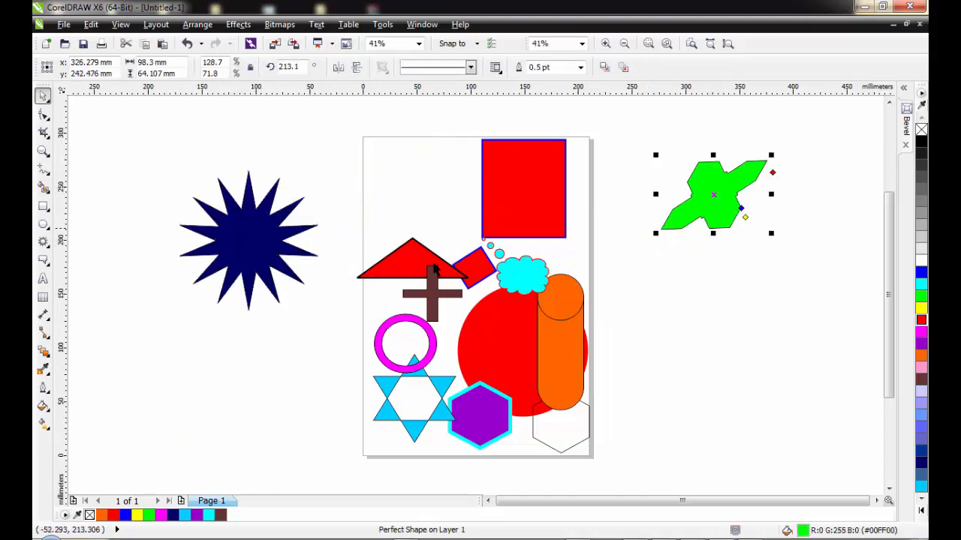
left_click_drag(245, 235, 236, 223)
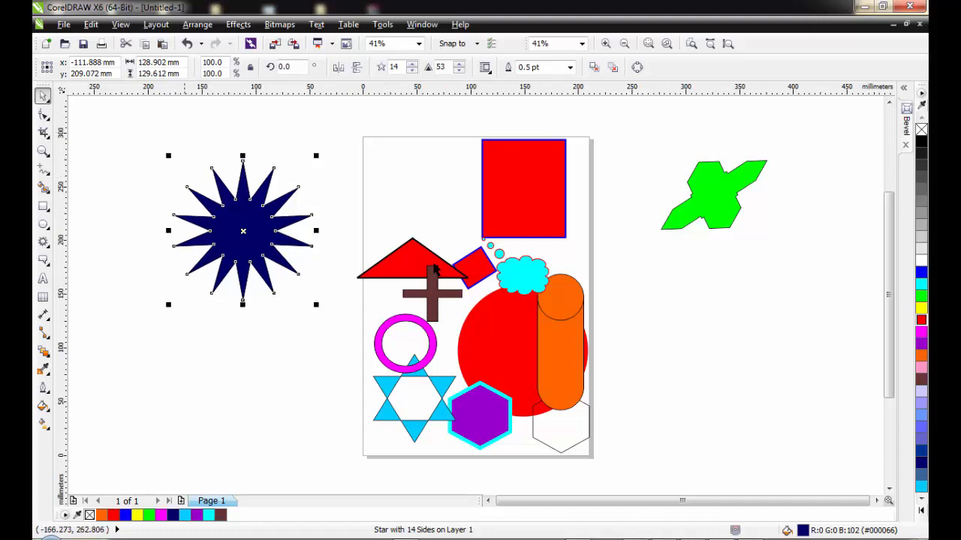
Scale the star down proportionally to about 105 mm wide and place it back on the page at about X 51 mm, Y 240 mm.
left_click_drag(168, 155, 200, 188)
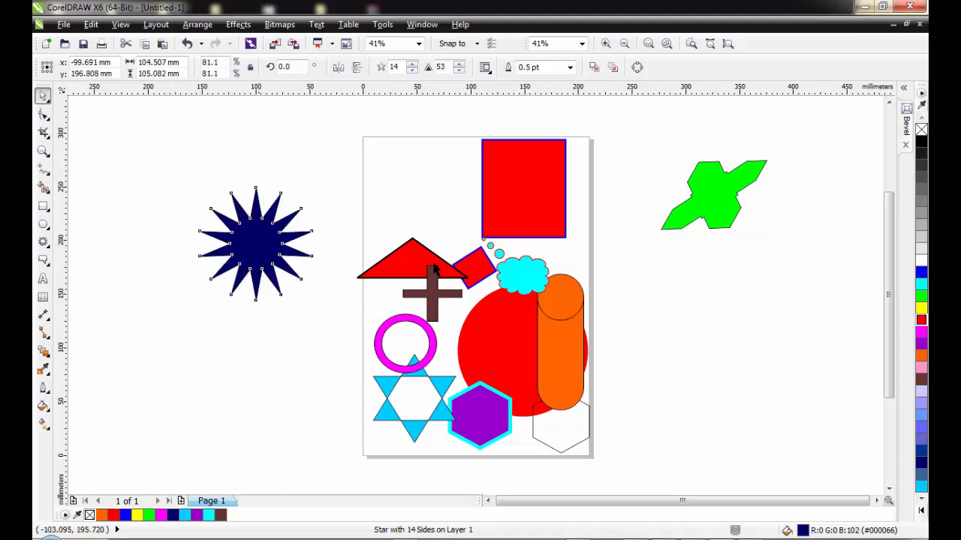
left_click_drag(255, 243, 418, 196)
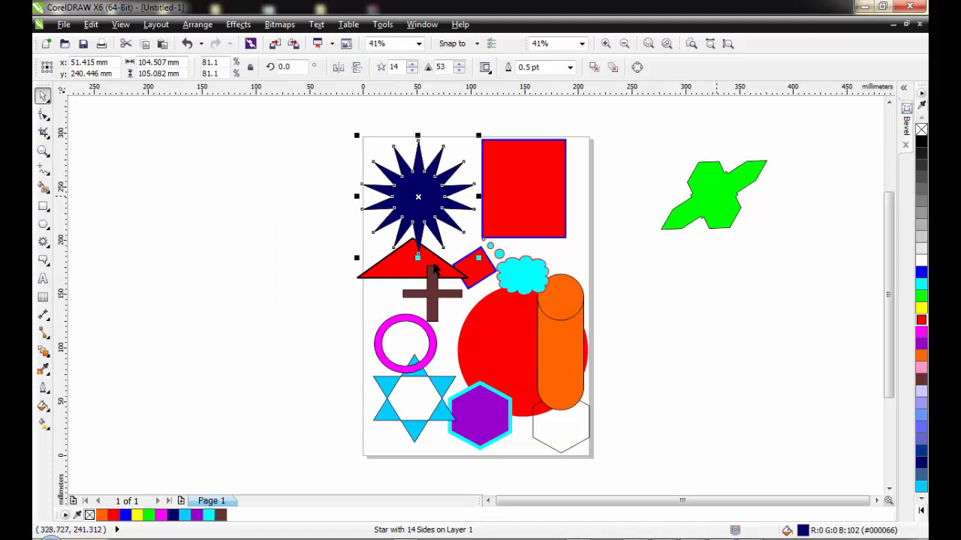
Place the green shape over the red circle at about X 114 mm, Y 111 mm, and shift the triangle and star slightly right.
left_click_drag(719, 195, 490, 337)
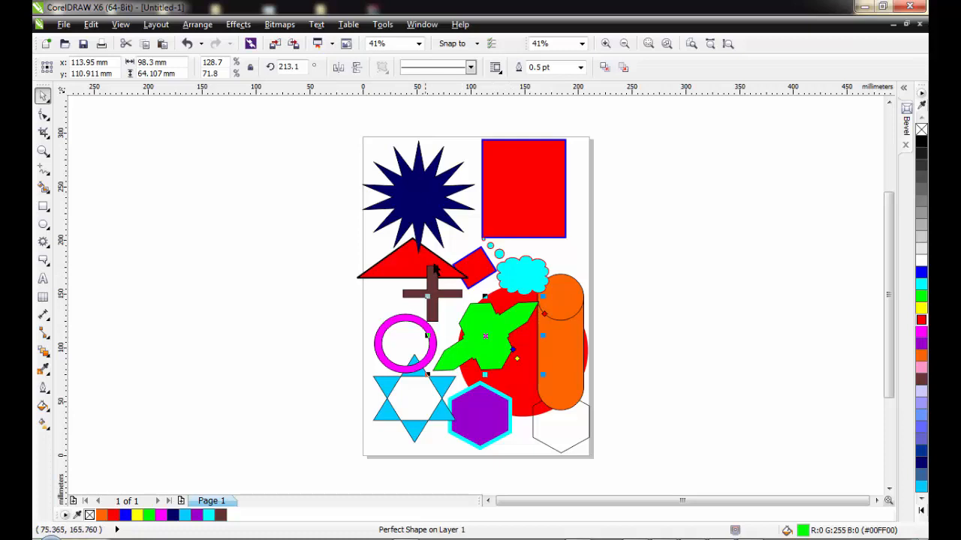
left_click(434, 266)
key("Tab")
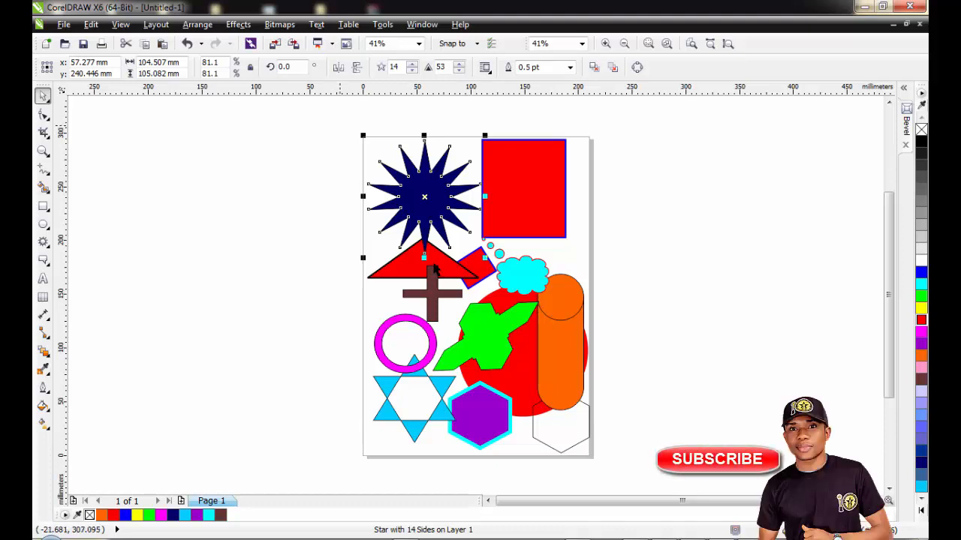
left_click_drag(340, 126, 626, 465)
key("Escape")
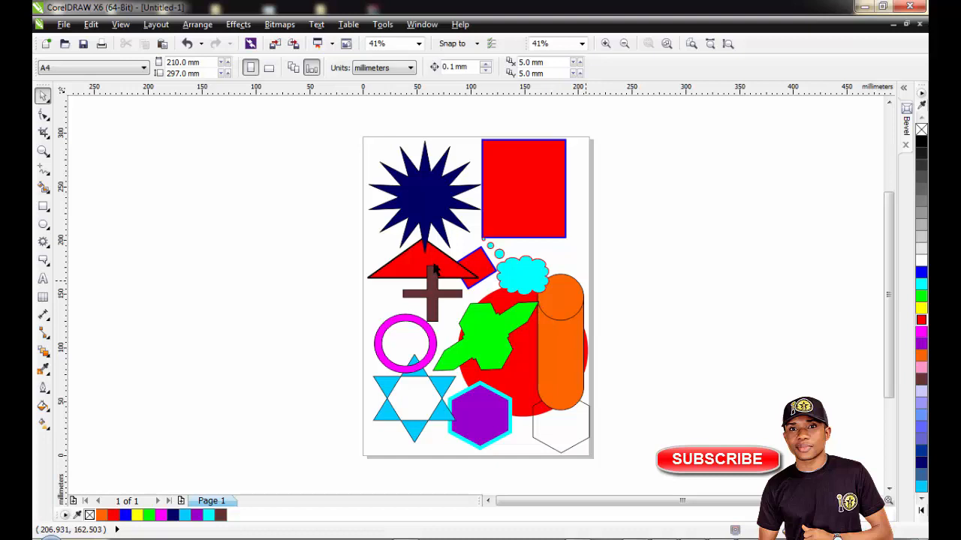
Move the orange cylinder upward and shrink it proportionally to about 31 × 90 mm.
left_click_drag(562, 350, 564, 304)
left_click_drag(588, 225, 576, 254)
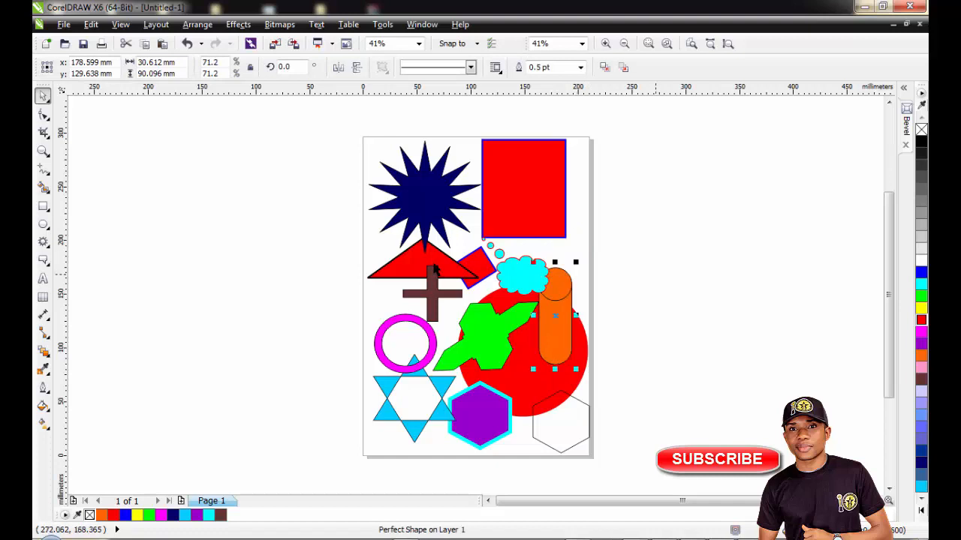